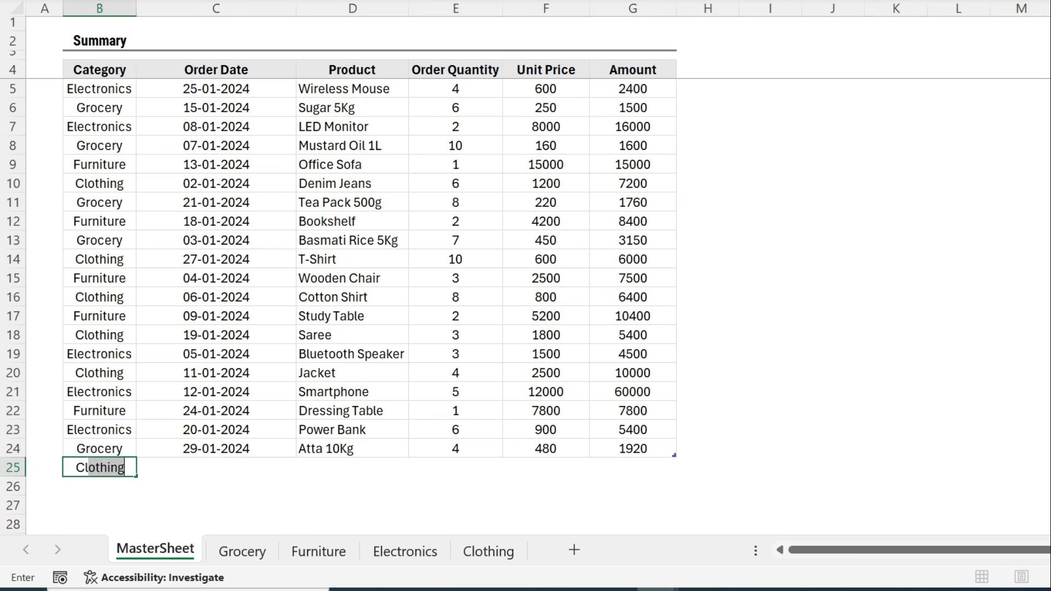
- Complete a new Clothing record in row 25 with order date 30/1/2024, product Jeans, quantity 10 and unit price 1000
key(Tab)
text(30/1/2024)
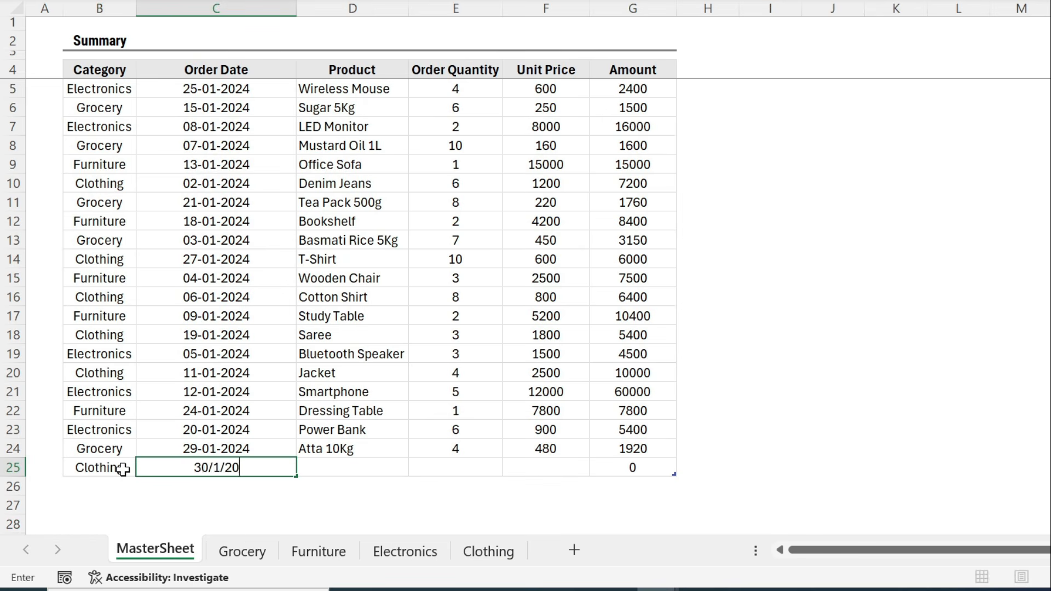
key(Tab)
text(Jeans)
key(Tab)
text(10)
key(Tab)
text(1000)
- Refresh the query table on the Clothing sheet and select the row below the Jacket record
click(488, 552)
click(487, 134)
right_click(486, 134)
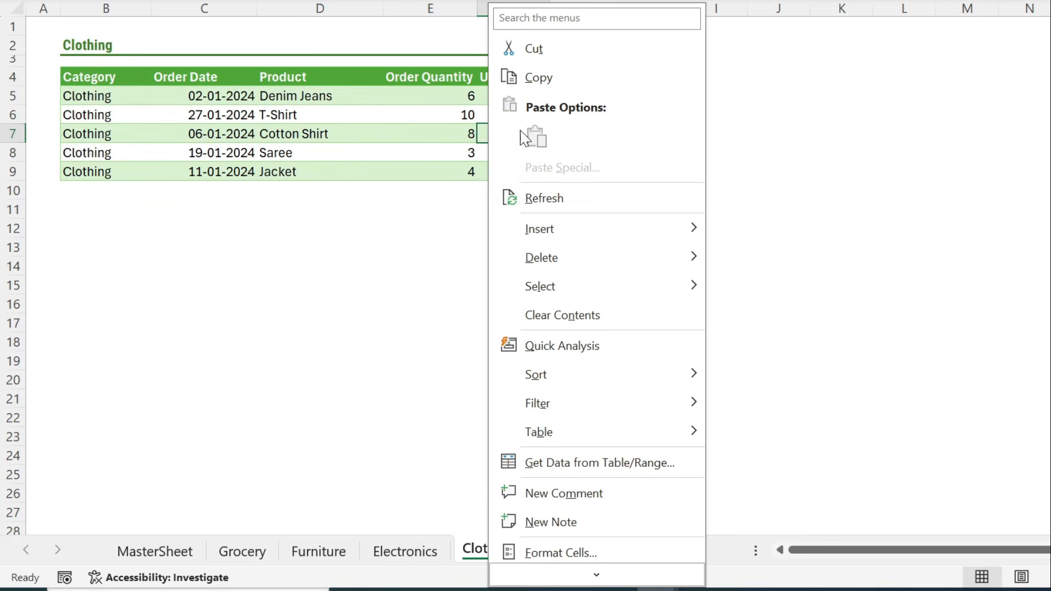
click(548, 197)
drag(87, 191, 570, 186)
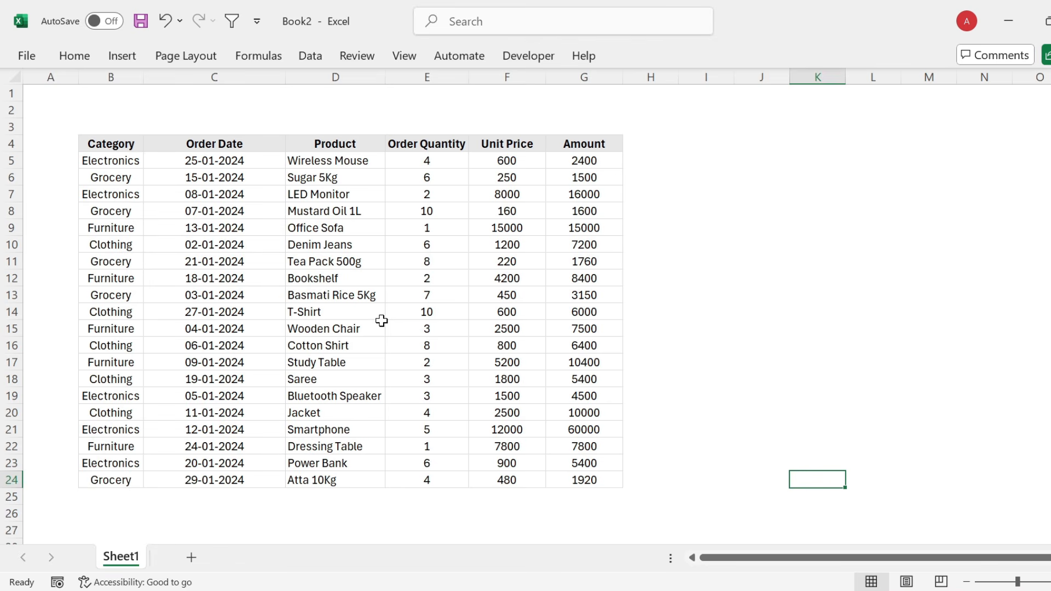
- Load the sales data $B$4:$G$24 from Sheet1 into Power Query as a table with headers
click(332, 294)
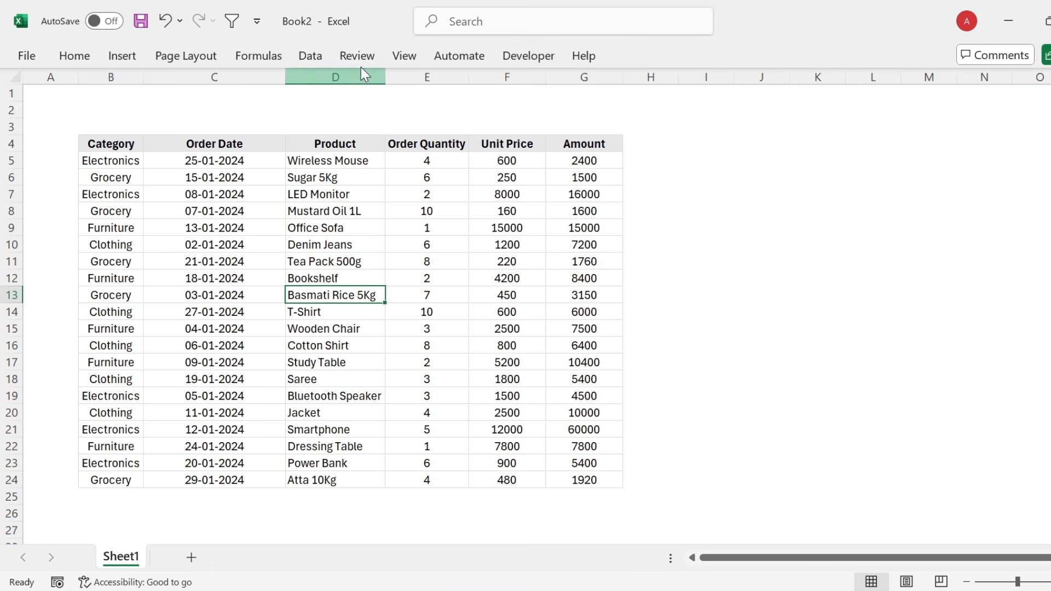
click(310, 56)
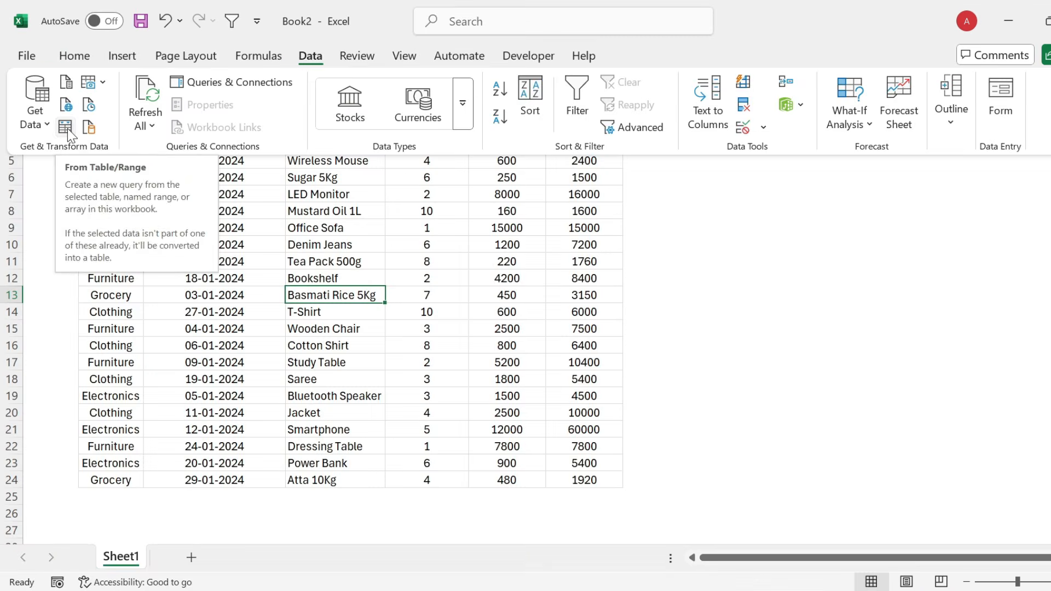
click(146, 277)
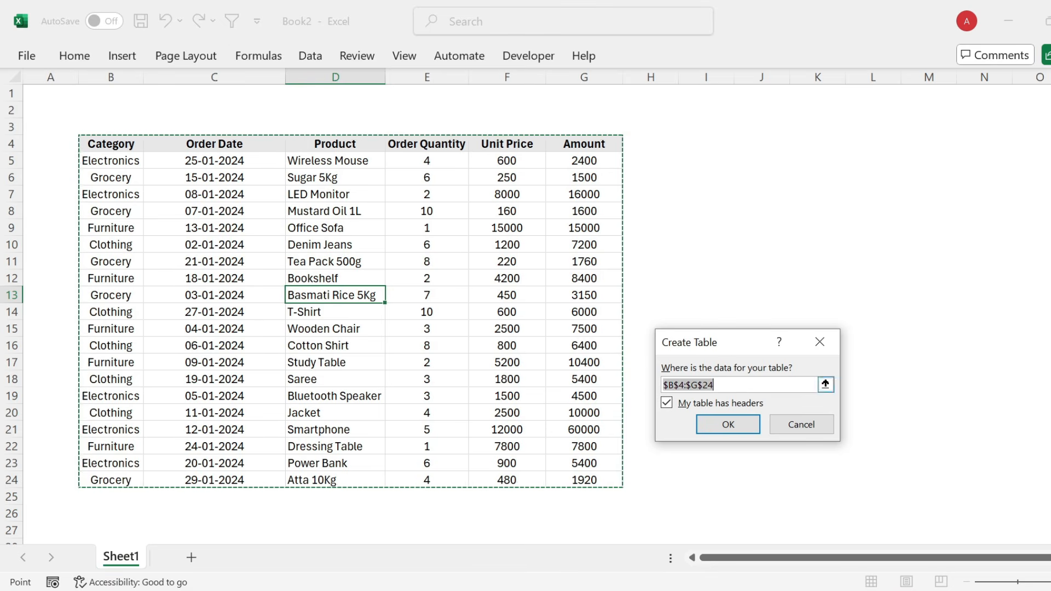
click(738, 423)
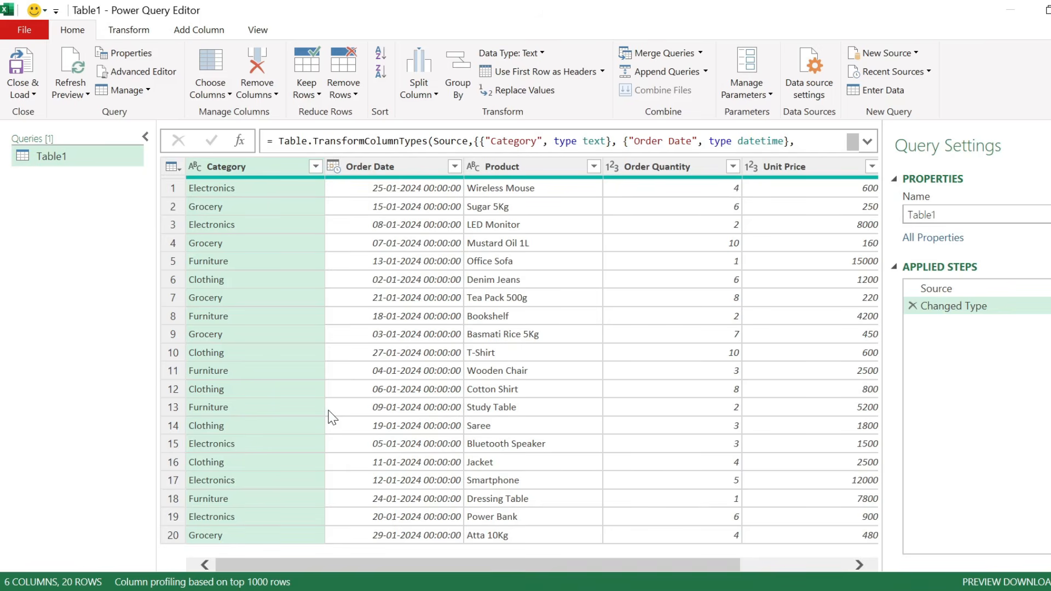
- Change the Order Date column's data type to Date, replacing the existing type conversion
mouse_move(278, 560)
mouse_down()
mouse_move(481, 559)
mouse_move(258, 560)
mouse_up()
click(418, 168)
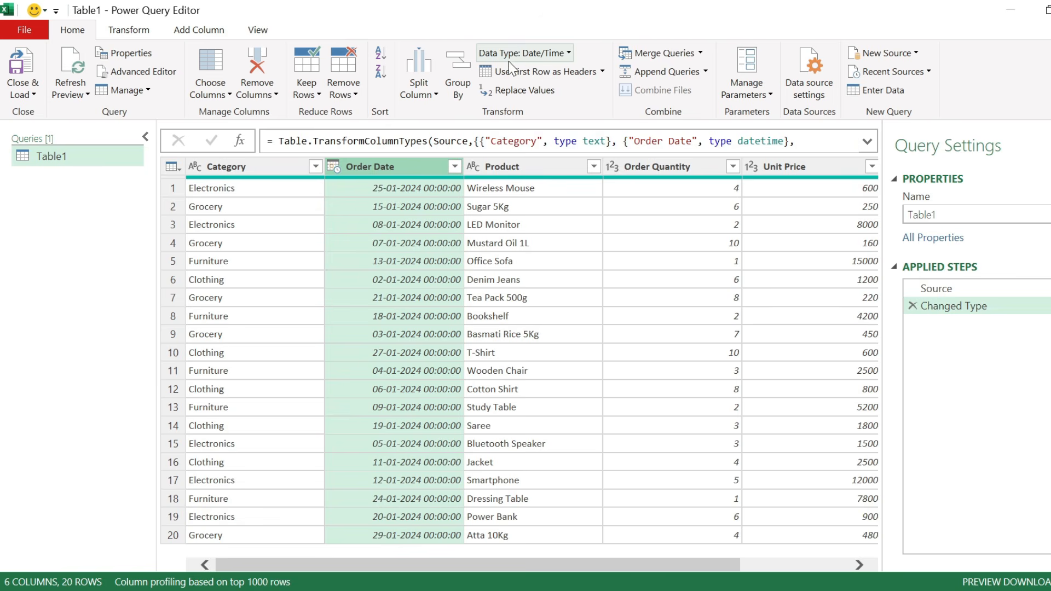
click(572, 55)
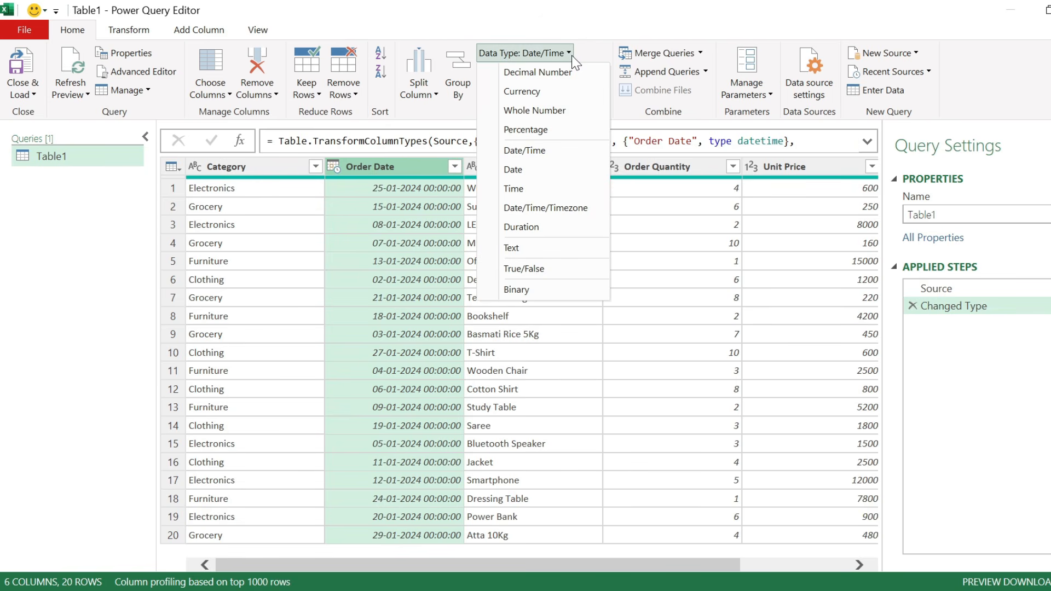
click(527, 171)
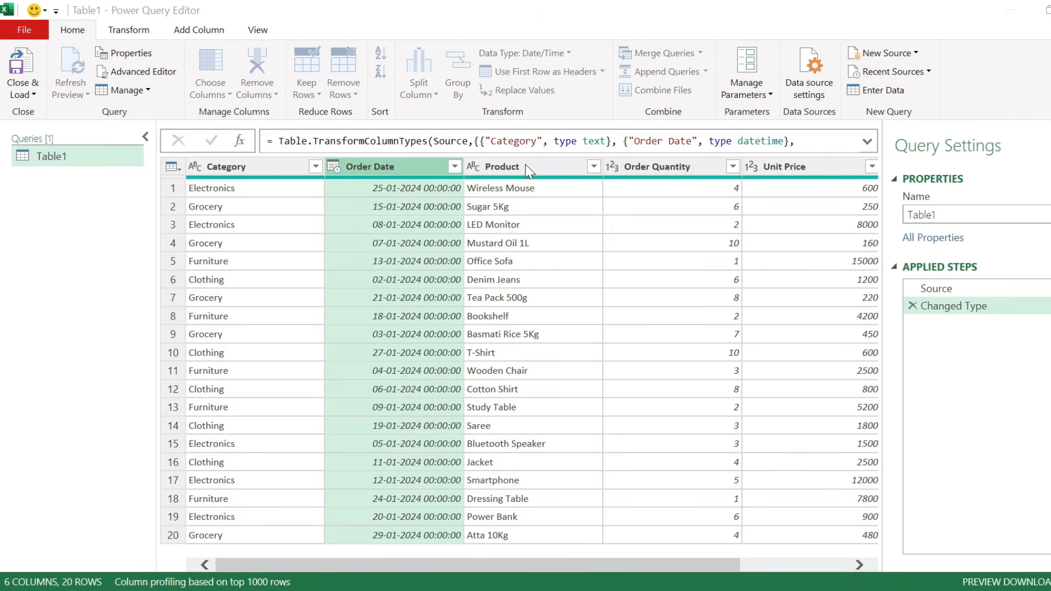
click(551, 348)
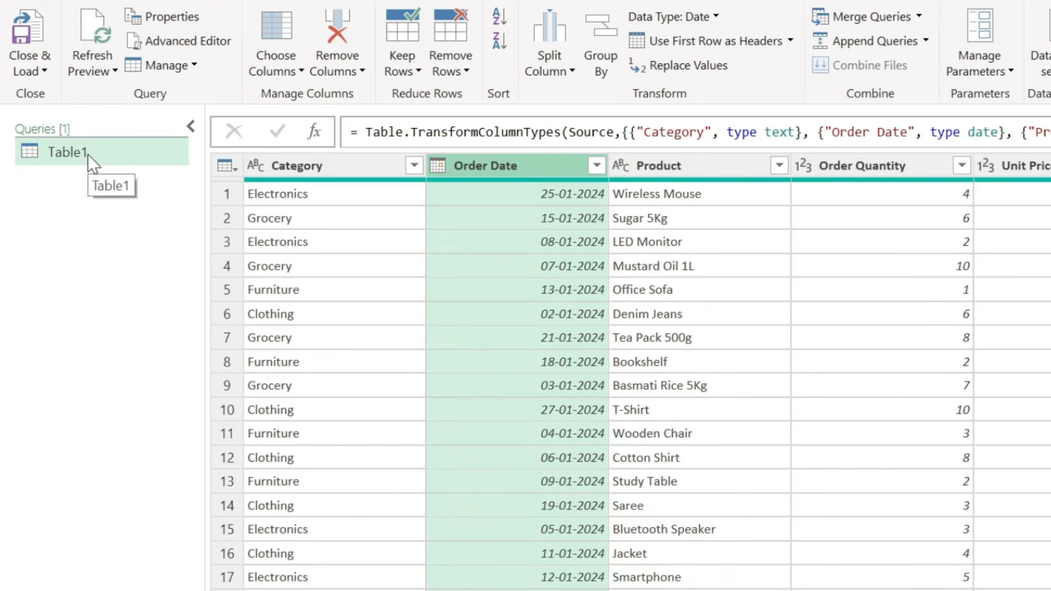
- Duplicate the Table1 query and filter the copy's Category column to Clothing only
click(88, 154)
right_click(88, 154)
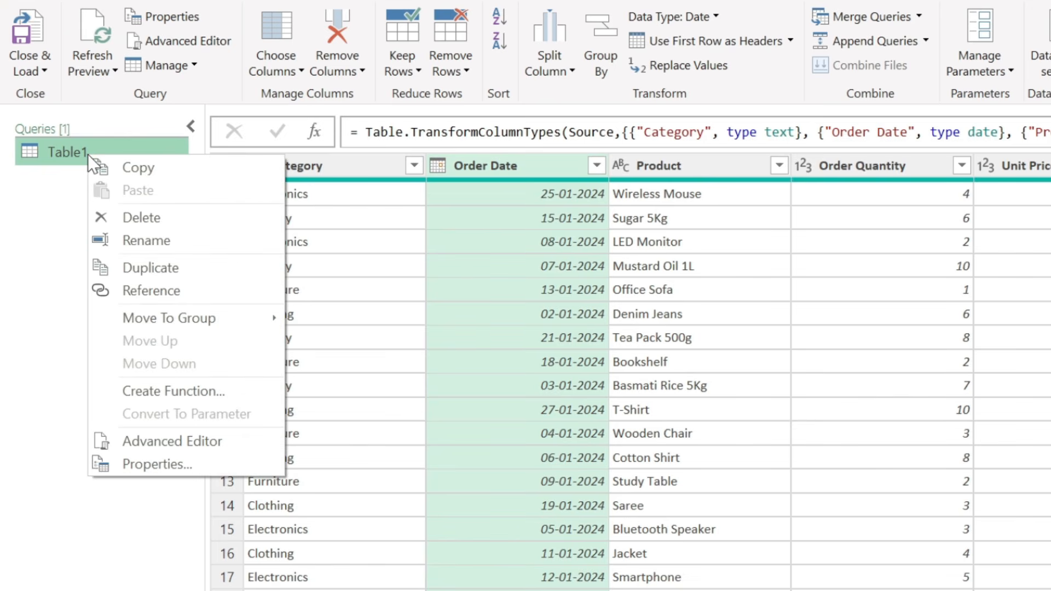
click(143, 268)
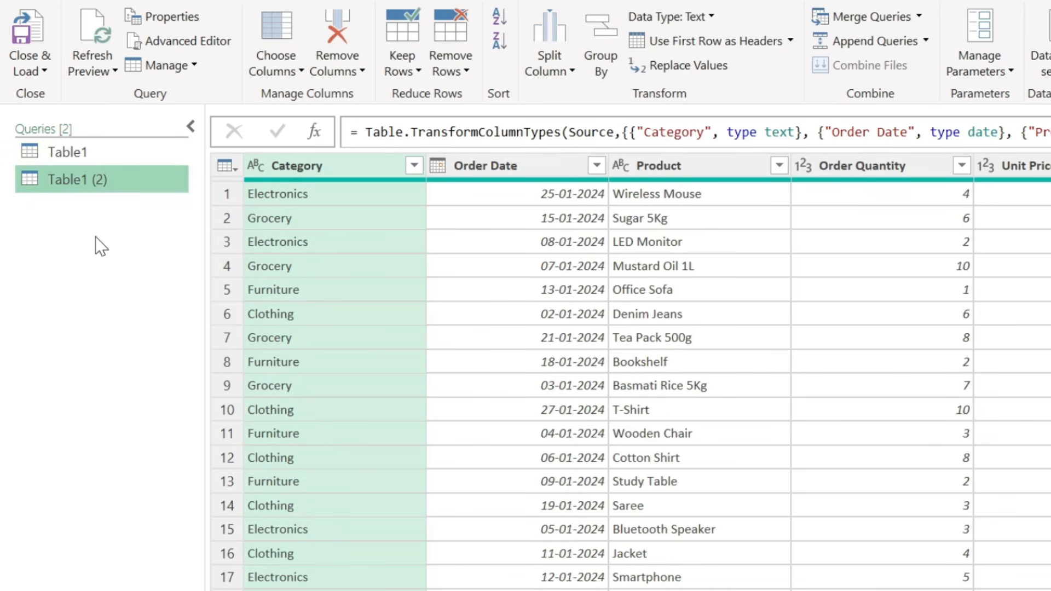
click(419, 168)
click(96, 406)
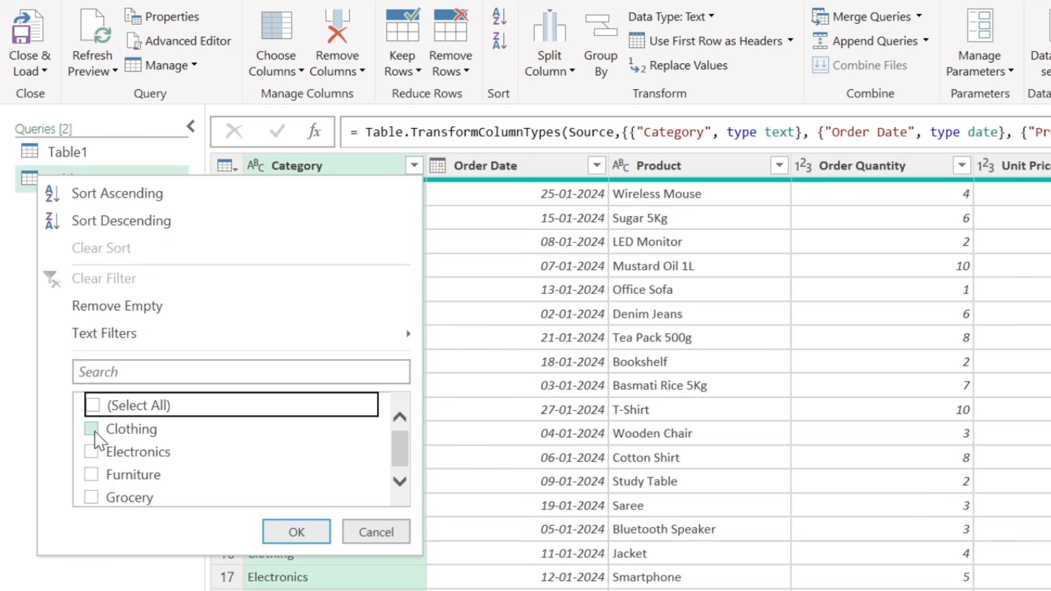
click(94, 432)
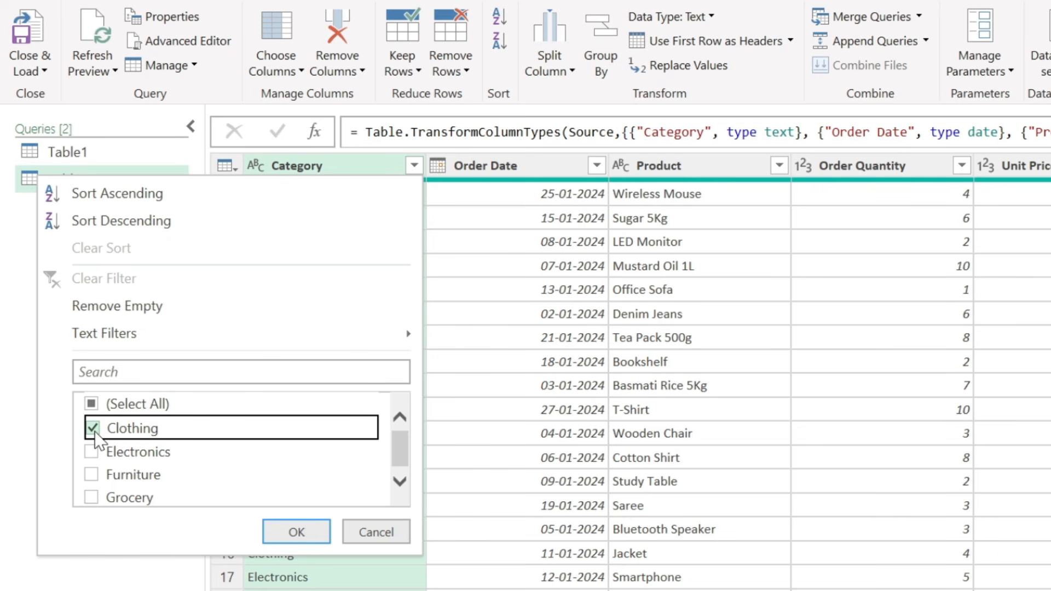
click(302, 535)
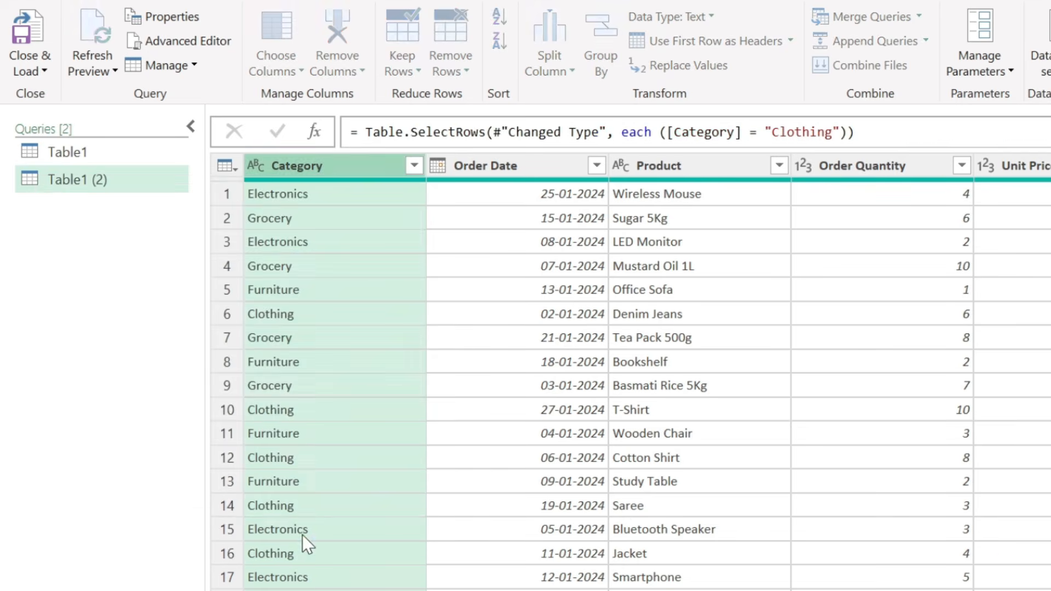
- Rename the duplicated Table1 query as Clothing
right_click(100, 181)
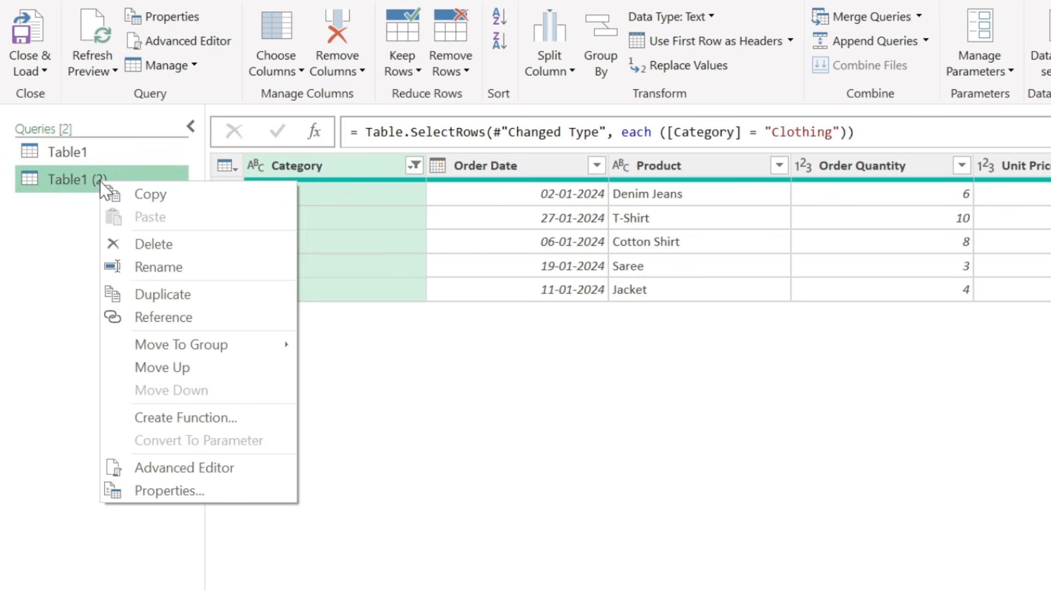
click(140, 267)
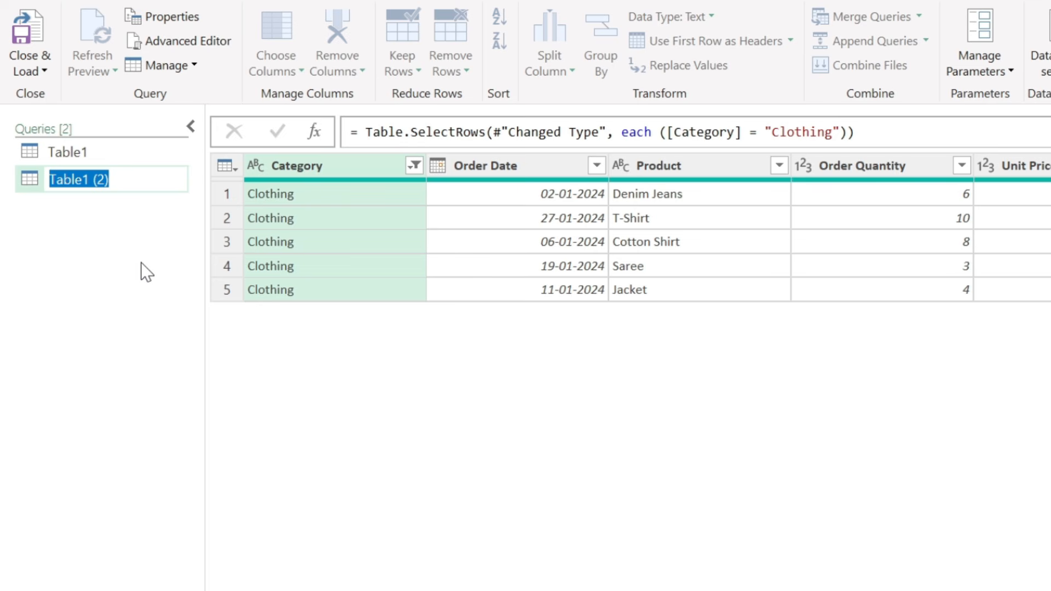
text(Clothing)
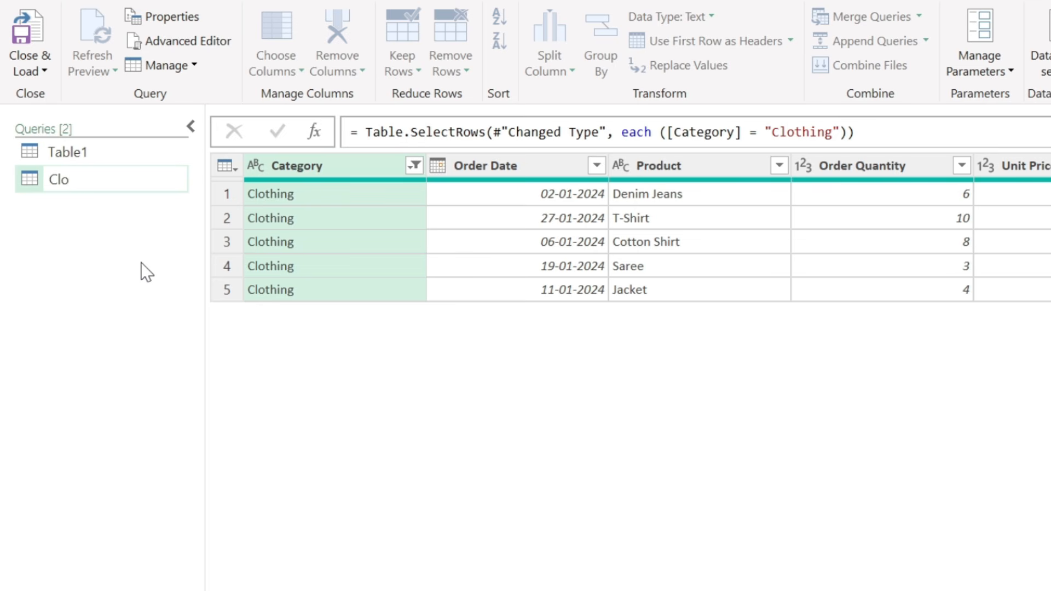
key(Return)
- Duplicate the Clothing query and filter the copy's Category column to Electronics only
right_click(123, 181)
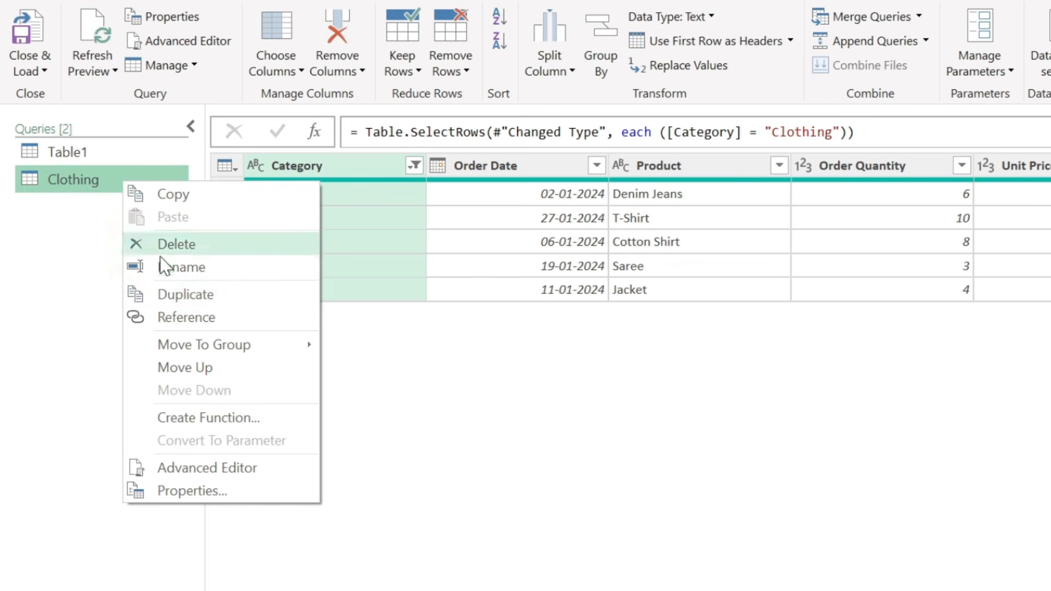
click(162, 283)
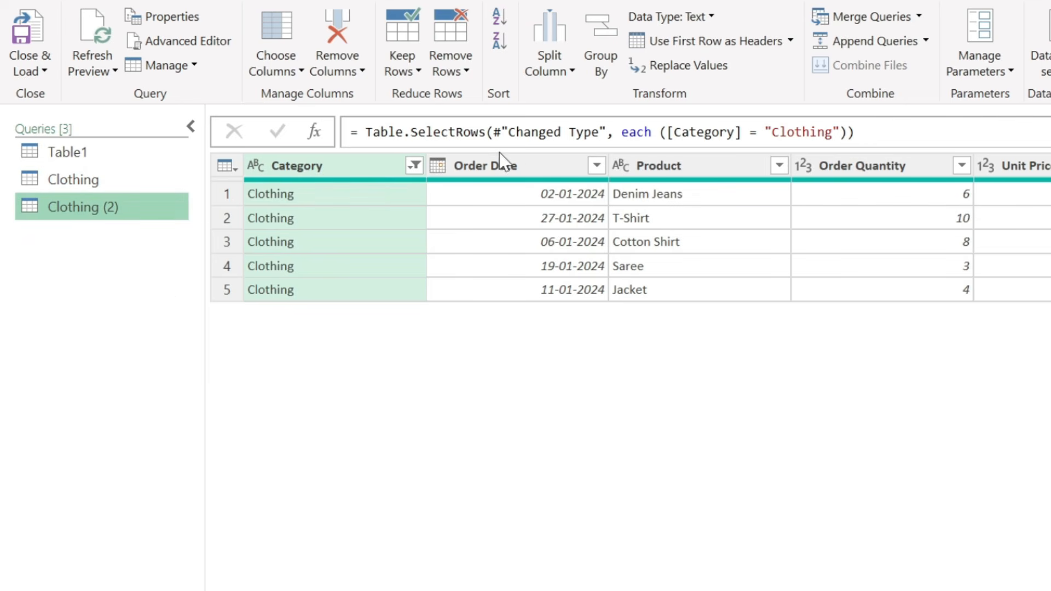
click(414, 166)
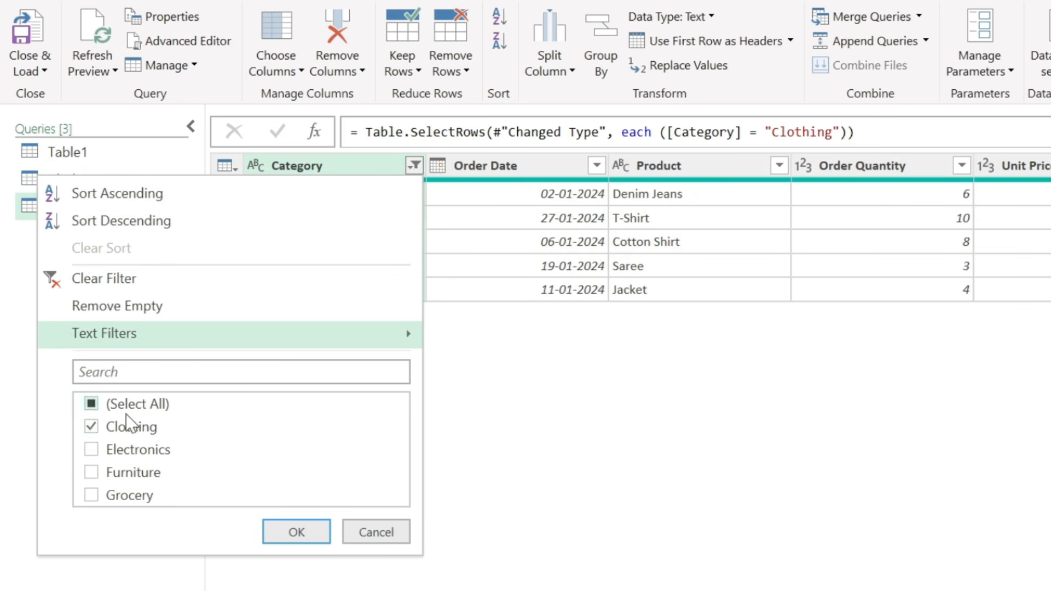
click(91, 428)
click(92, 452)
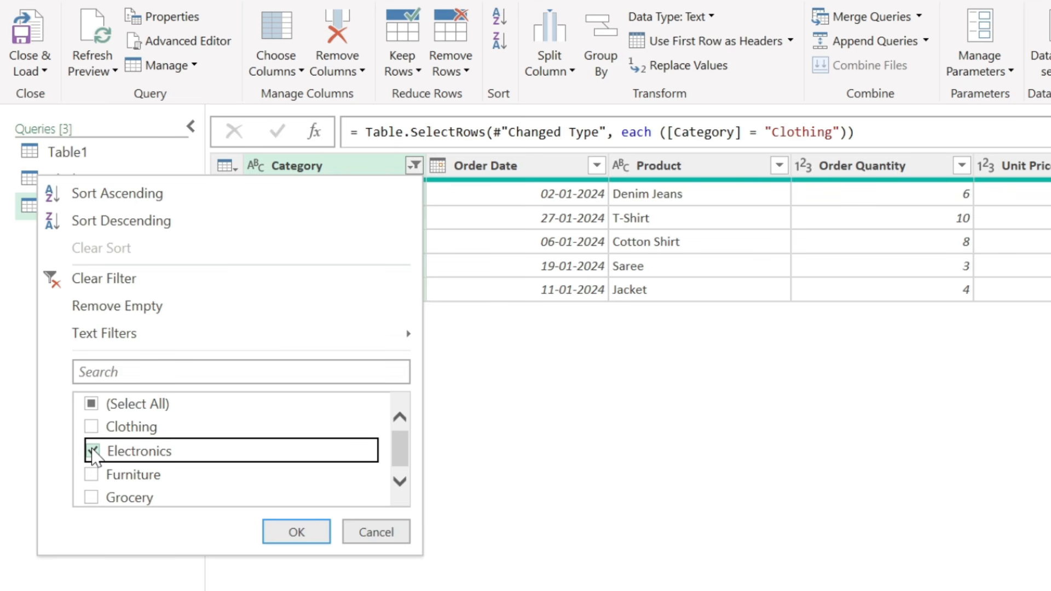
click(293, 534)
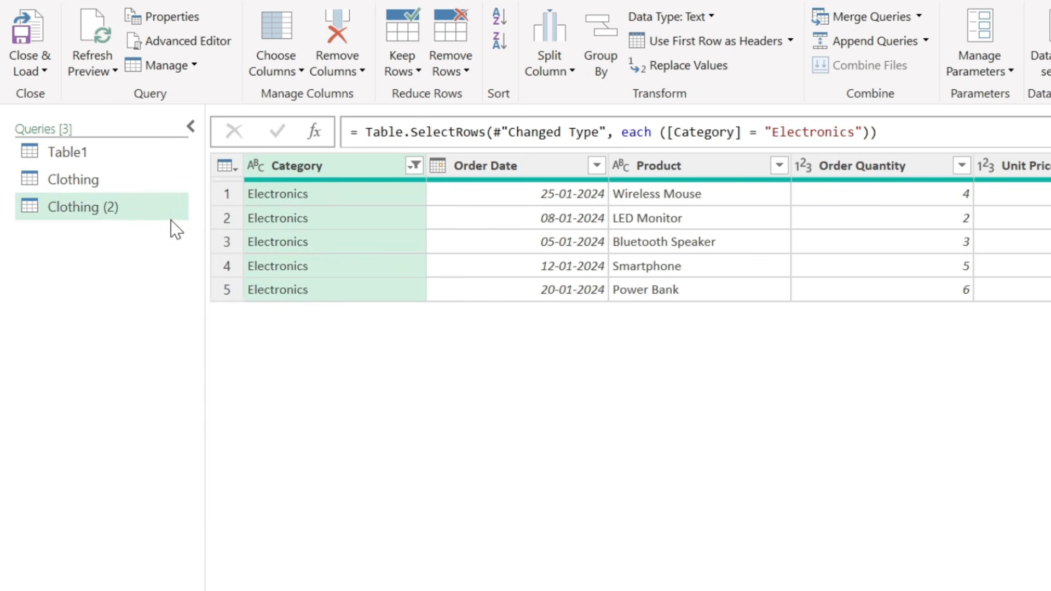
- Rename the duplicated Clothing query as Electronics
right_click(137, 211)
click(193, 291)
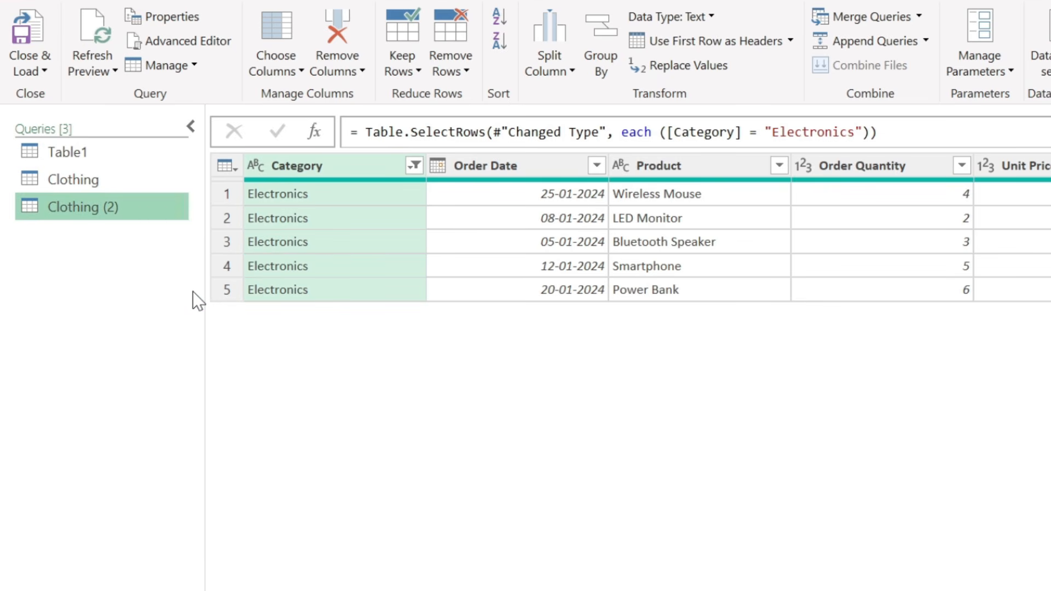
text(Electronics)
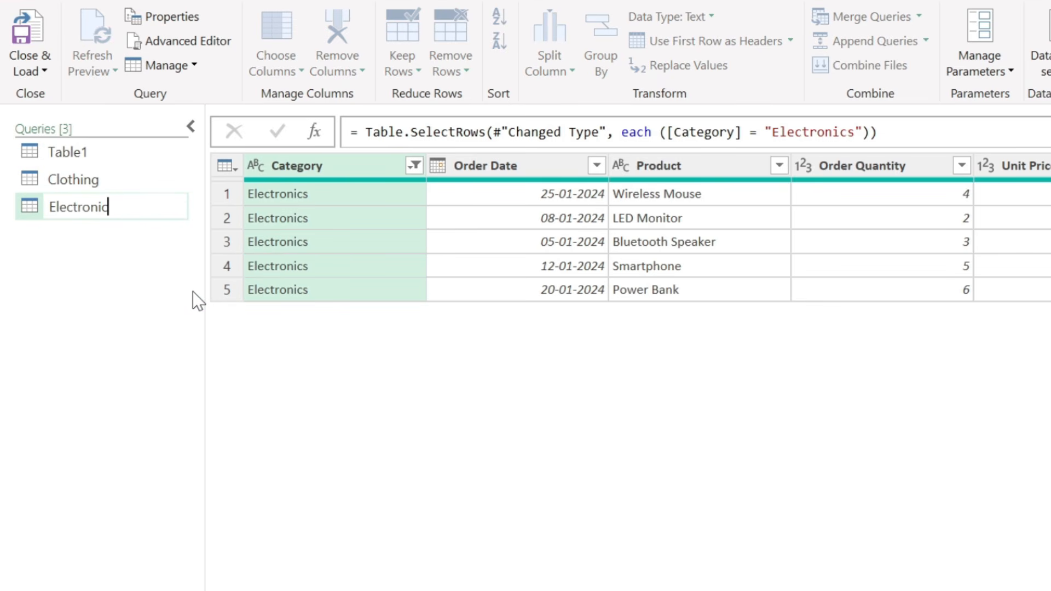
key(Return)
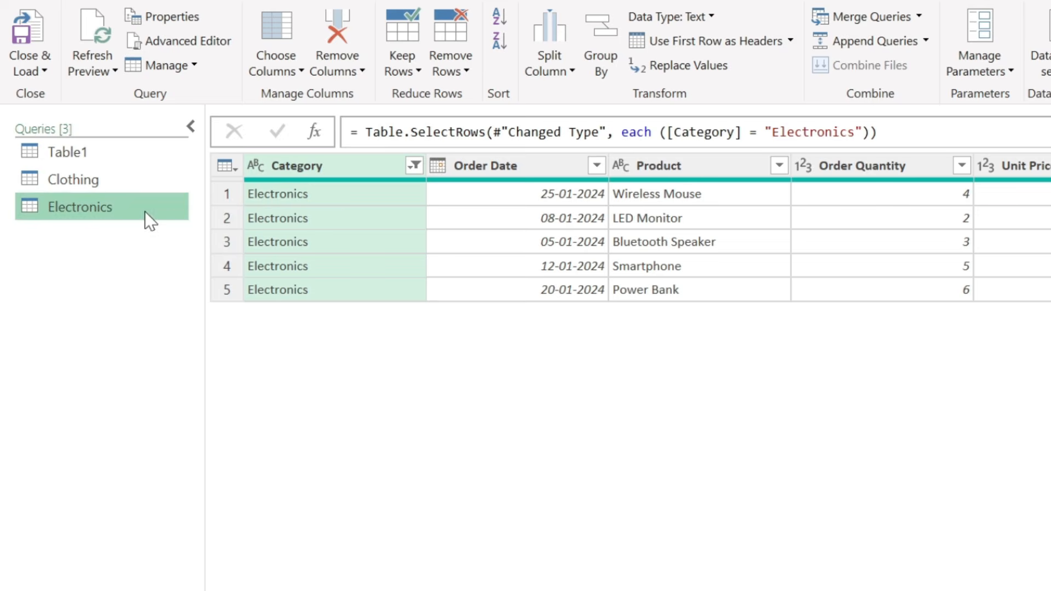
- Duplicate the Electronics query and filter the copy's Category column to Furniture only
right_click(145, 211)
click(192, 317)
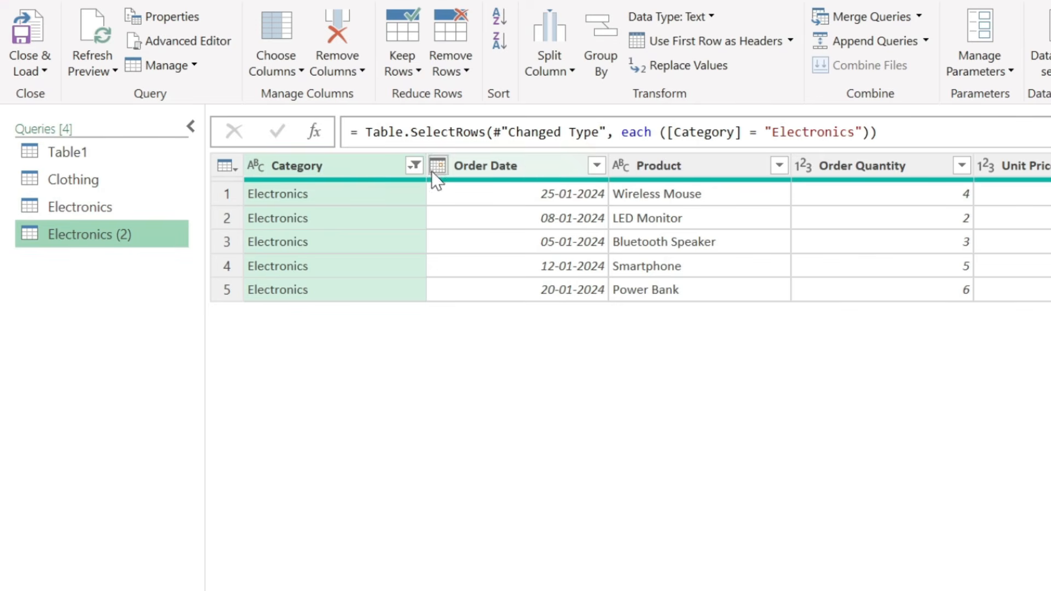
click(414, 166)
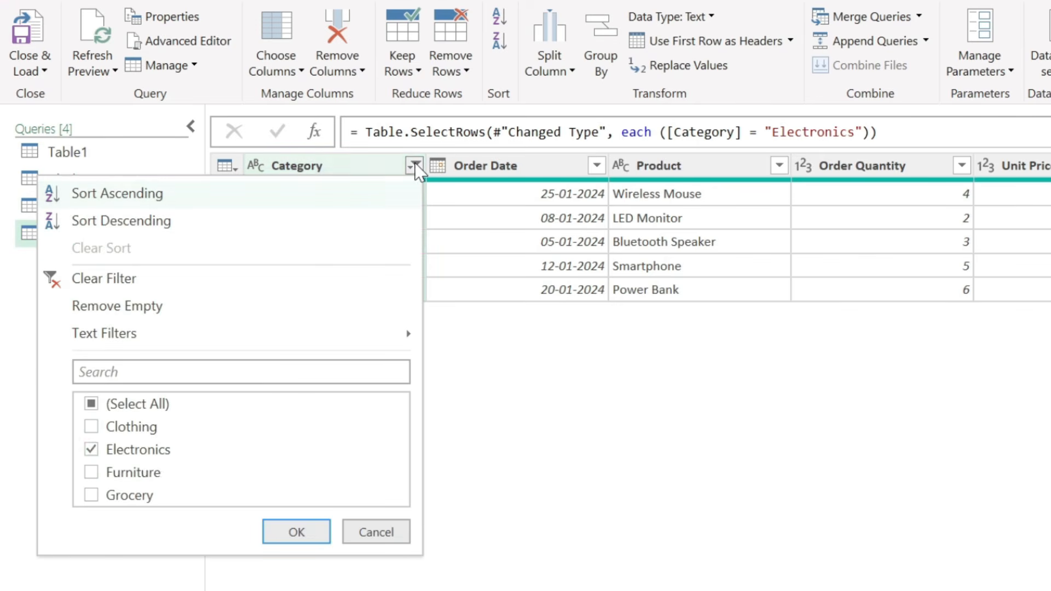
click(90, 451)
click(92, 472)
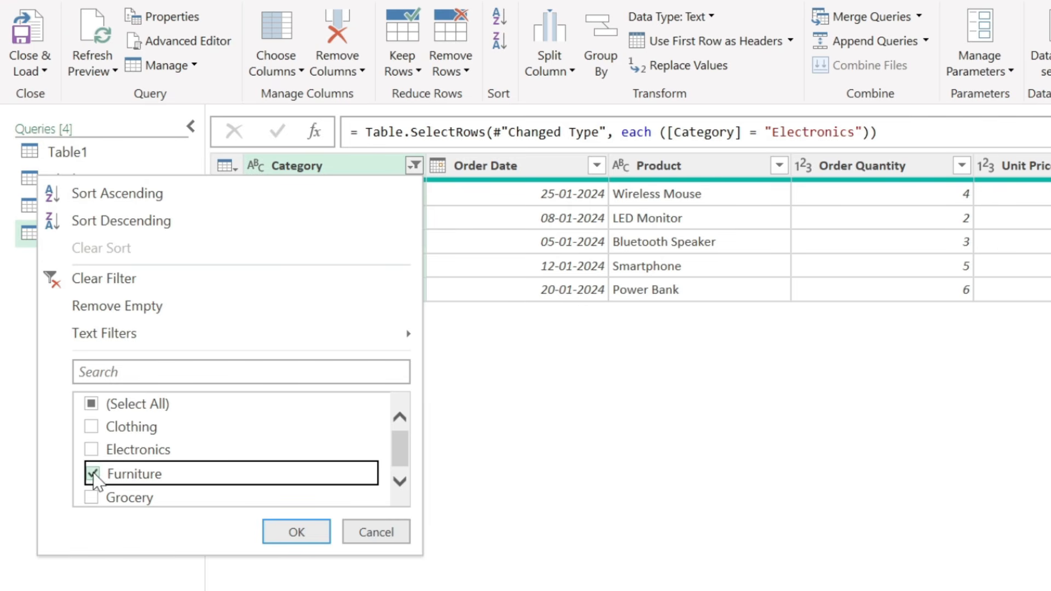
click(287, 538)
- Rename the duplicated Electronics query as Furniture
right_click(96, 235)
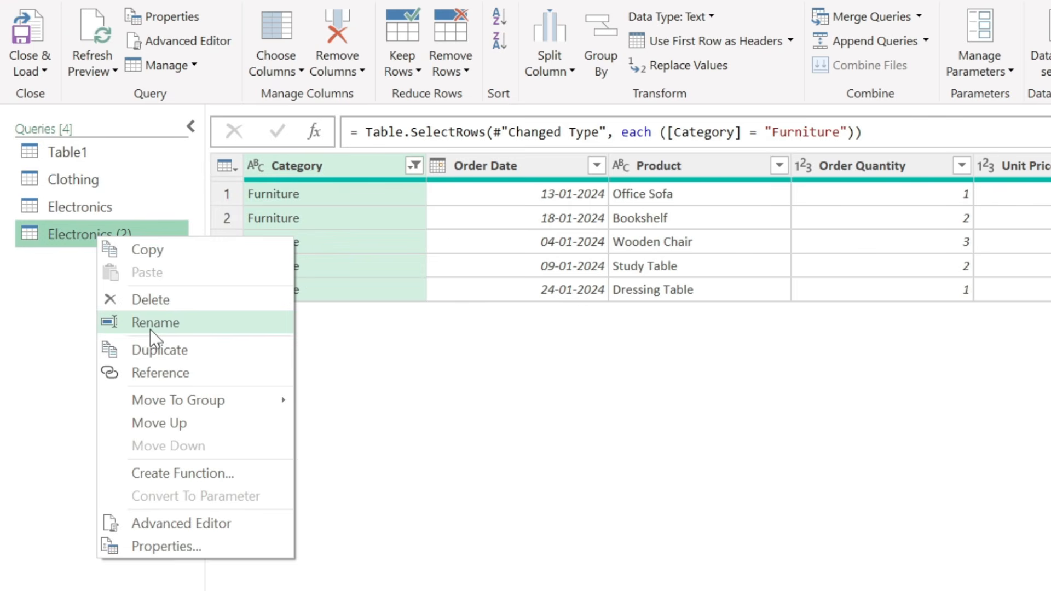
click(151, 330)
text(Furniture)
key(Return)
- Duplicate the Furniture query and filter the copy's Category column to Grocery only
right_click(123, 233)
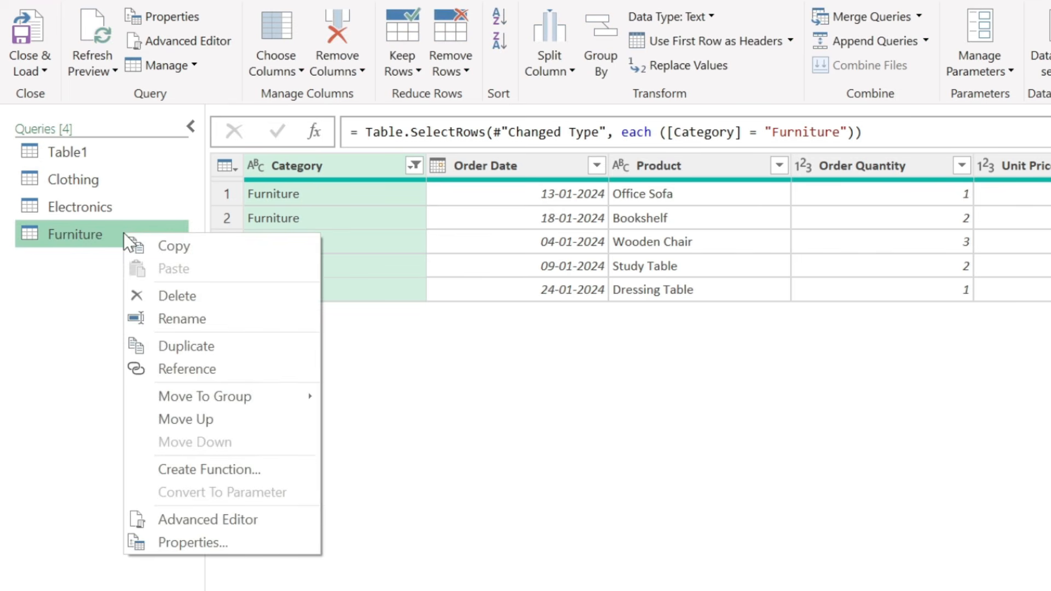
click(183, 344)
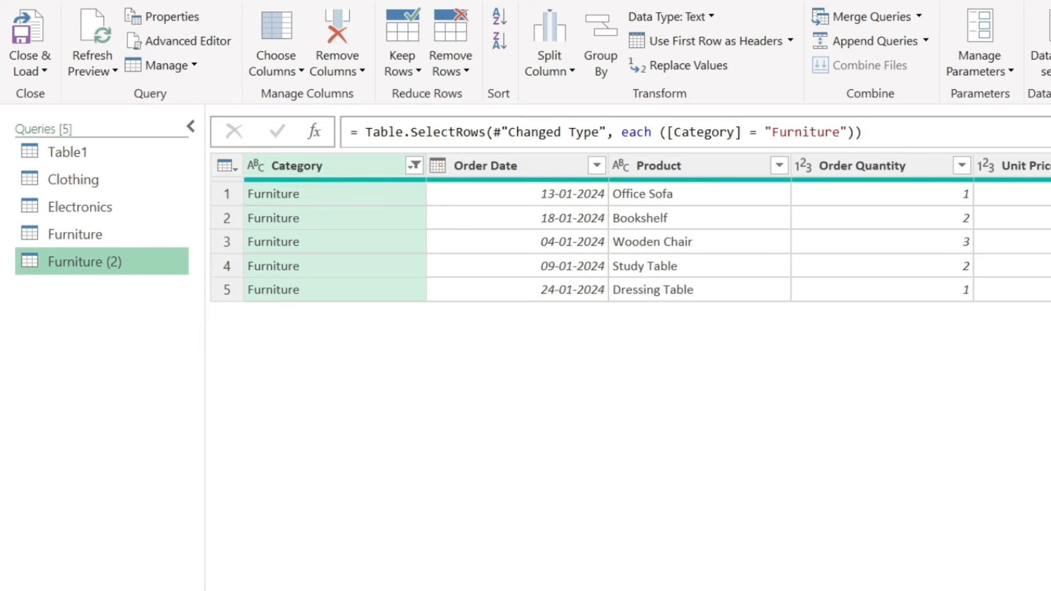
click(412, 166)
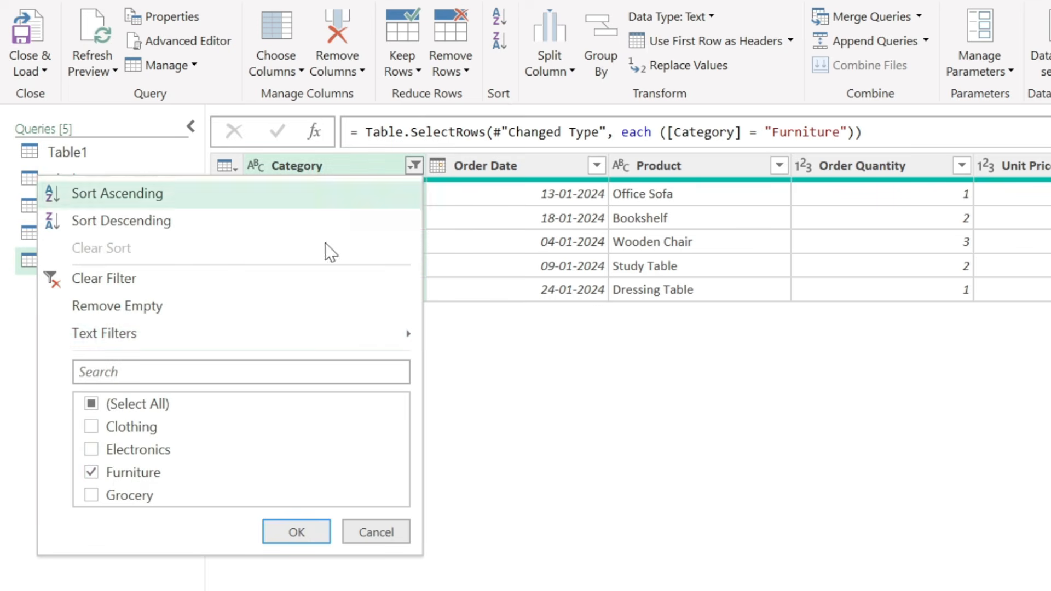
click(91, 472)
click(92, 497)
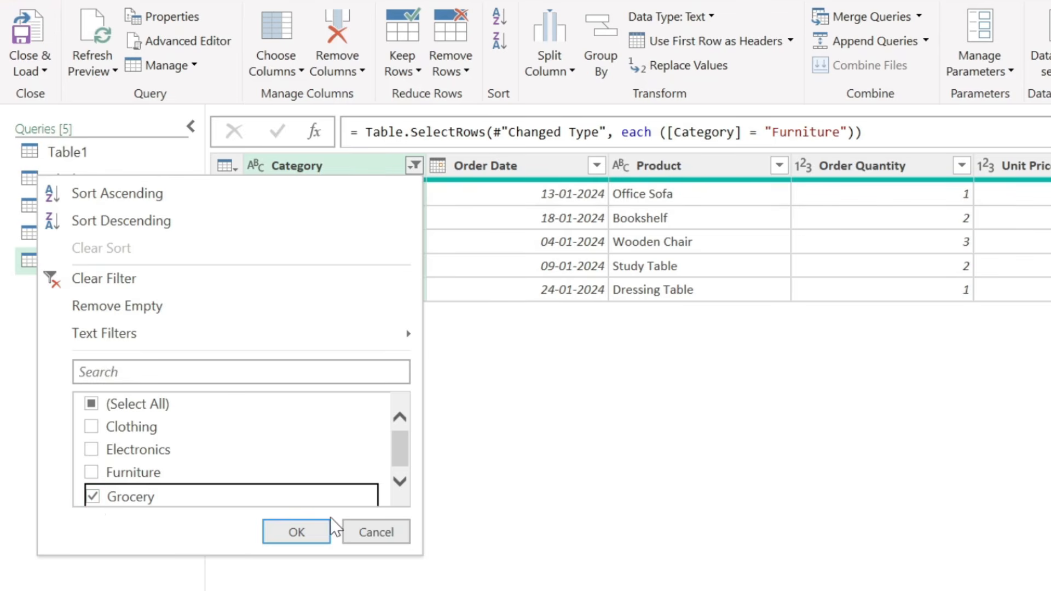
click(297, 533)
- Rename the duplicated Furniture query as Grocery
right_click(112, 263)
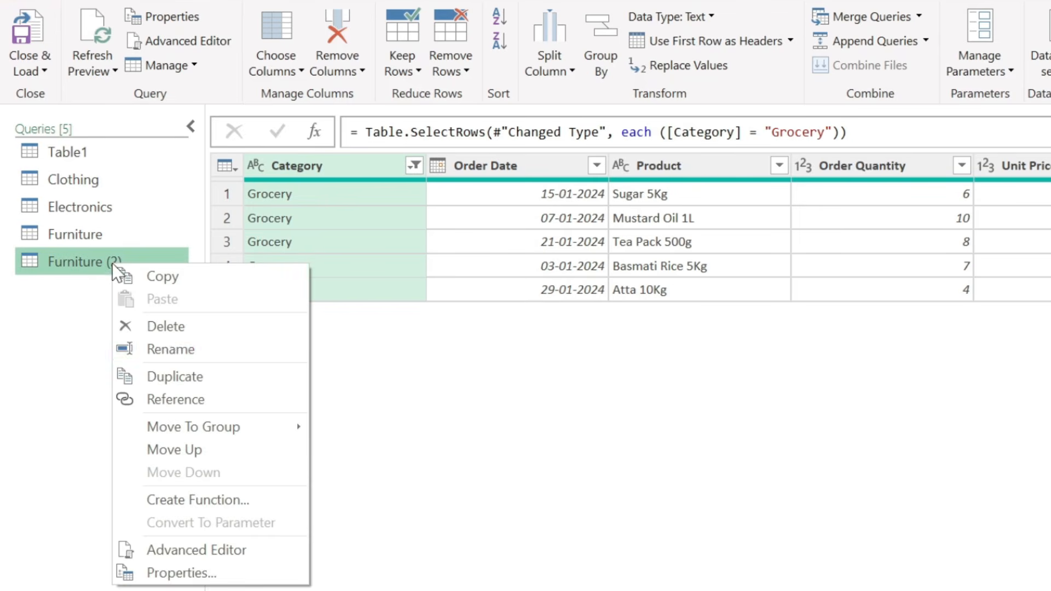
click(165, 341)
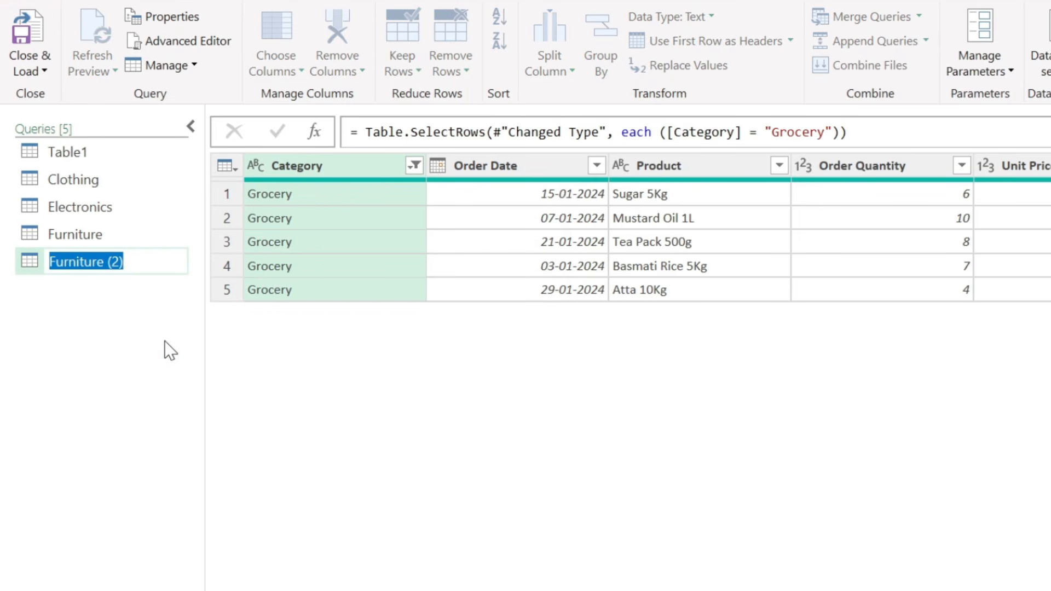
text(Grocery)
key(Return)
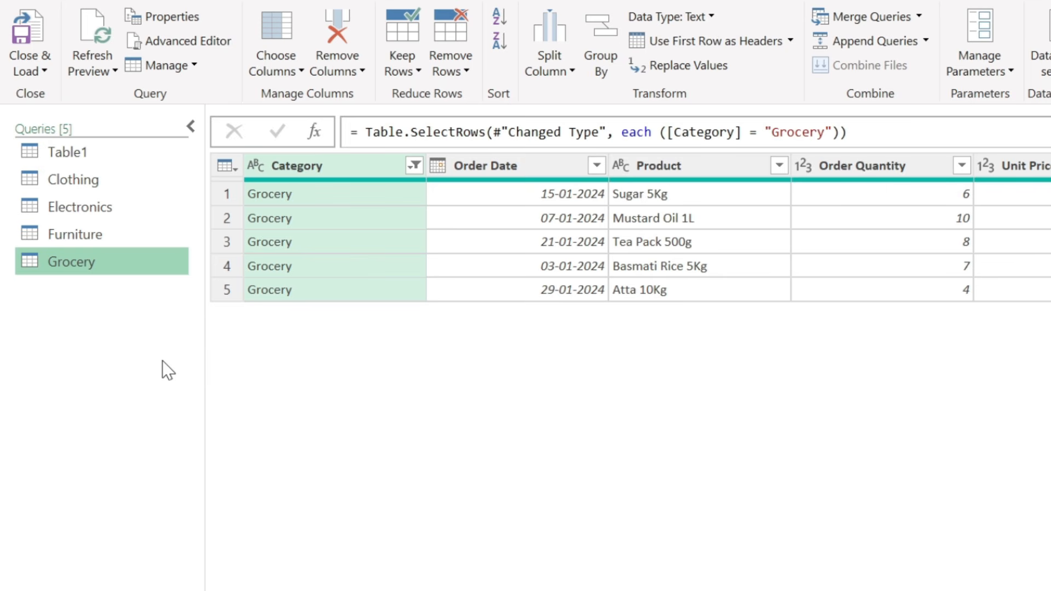
- Delete the original Table1 query, keeping only the four category queries
click(101, 156)
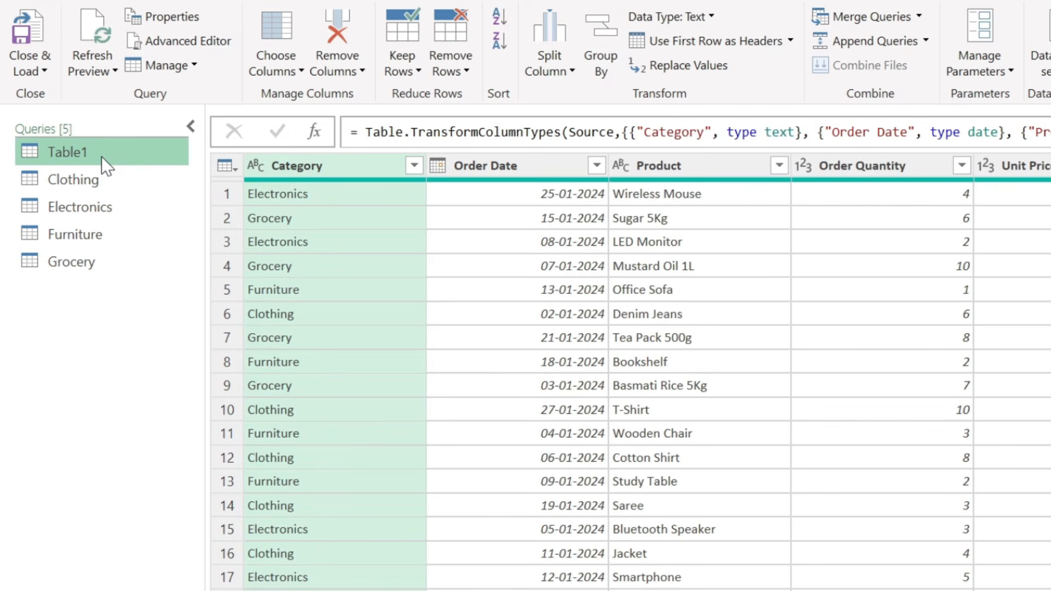
right_click(100, 156)
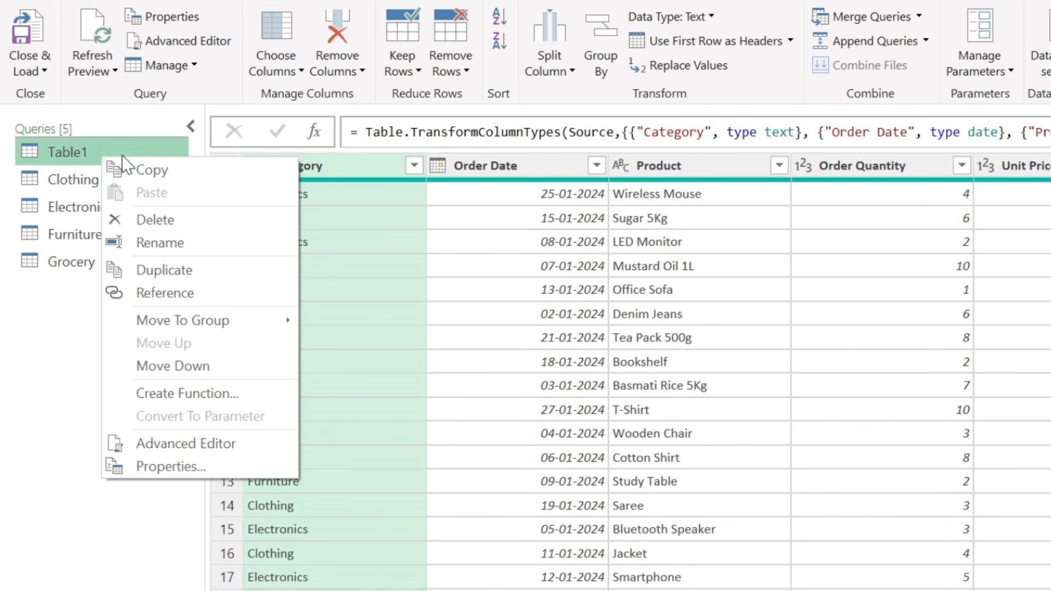
click(157, 222)
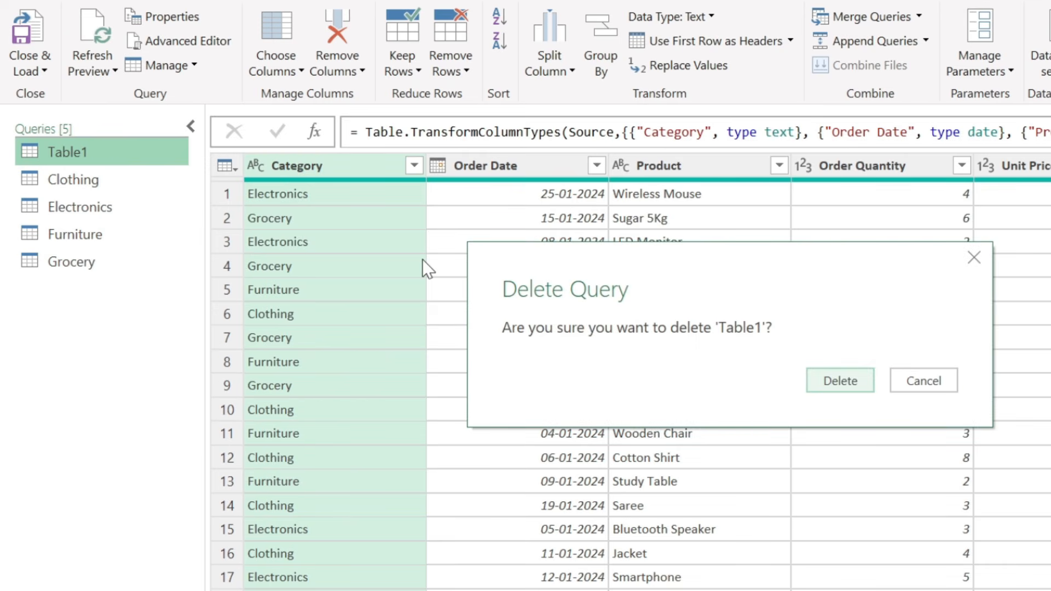
click(841, 381)
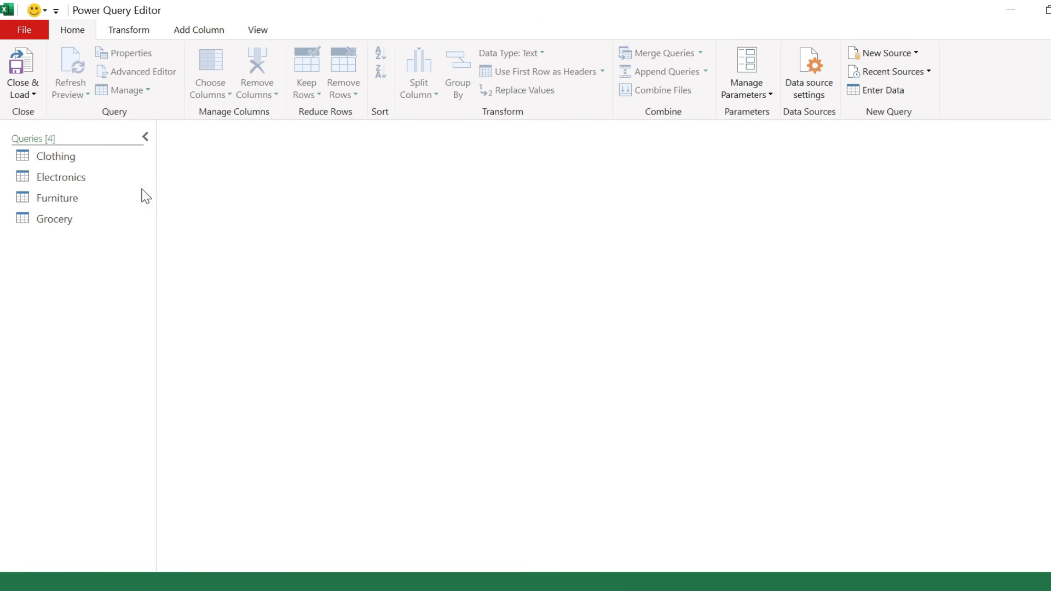
- Close the query editor and load the category queries into the workbook as tables on new worksheets
click(125, 178)
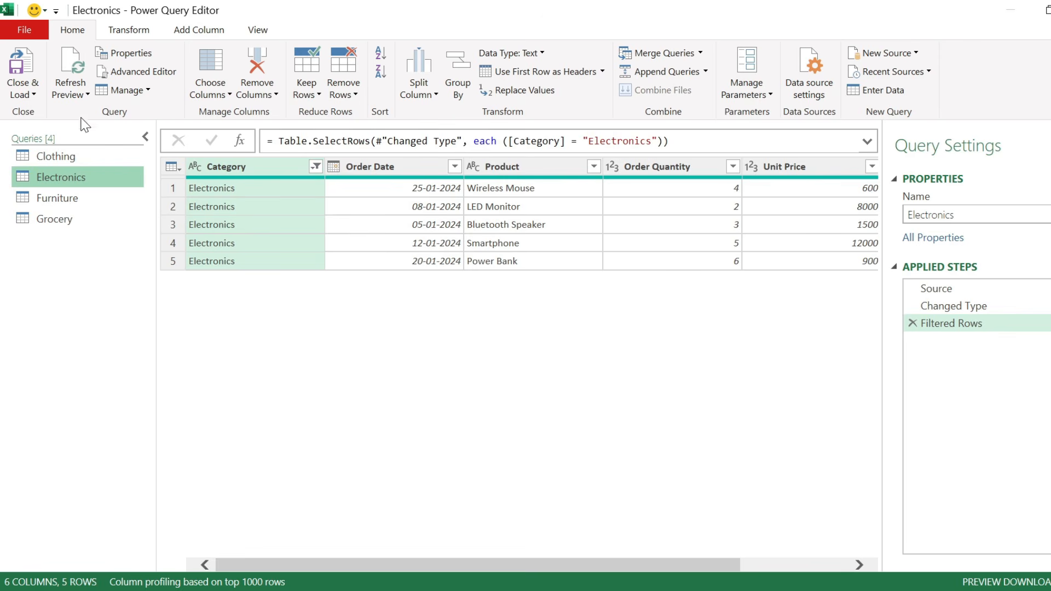
click(35, 95)
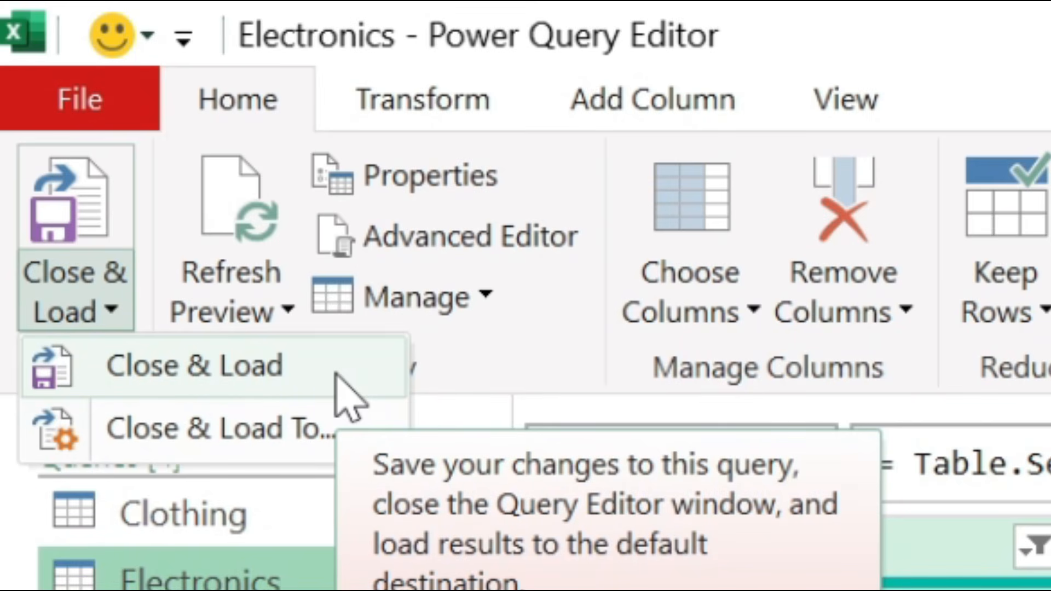
click(300, 436)
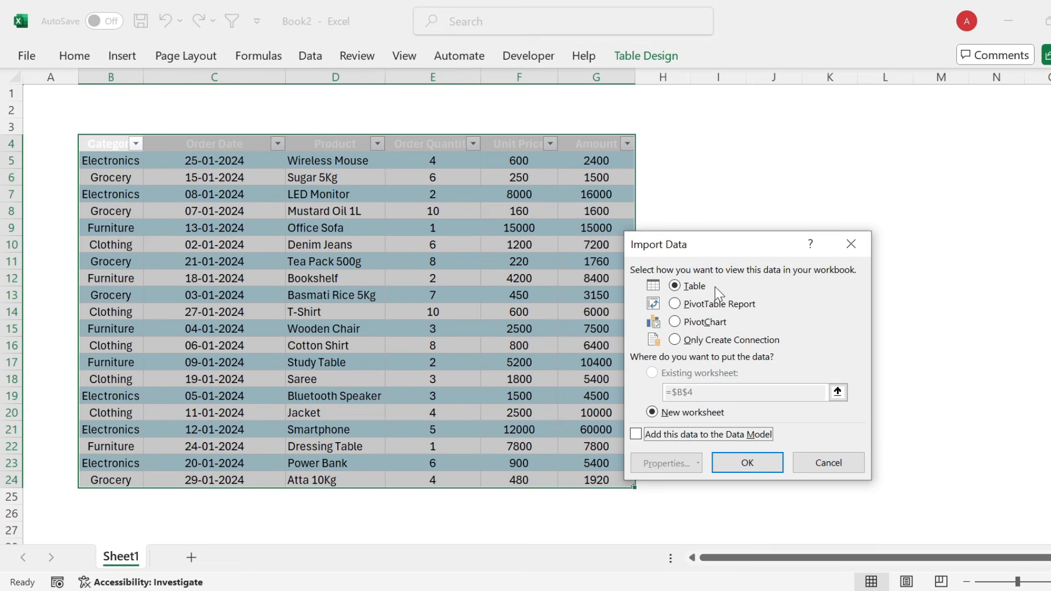
click(748, 464)
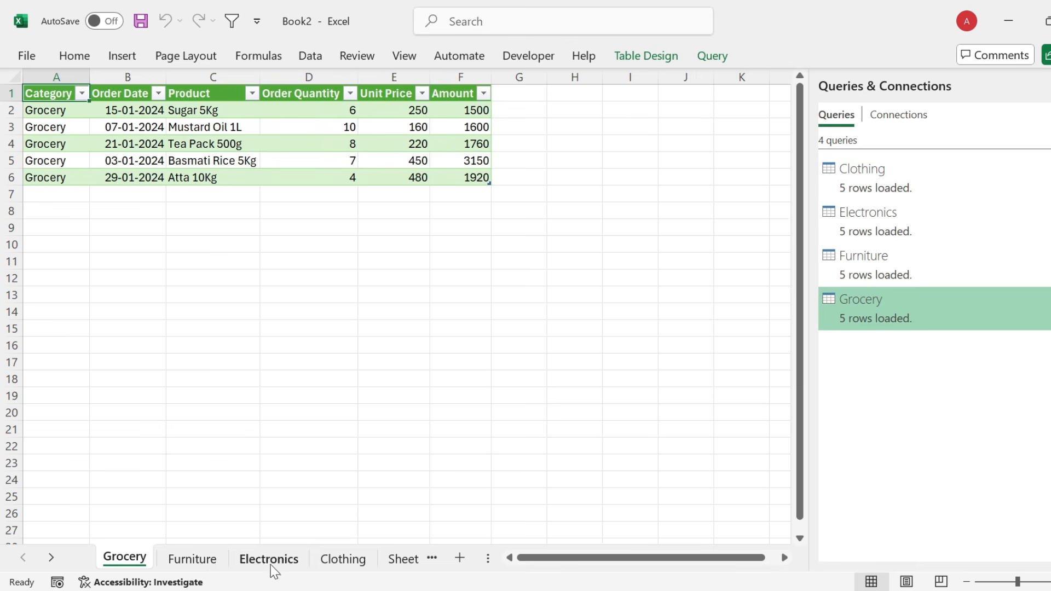
- Look through the loaded Furniture, Electronics and Clothing sheets
click(218, 560)
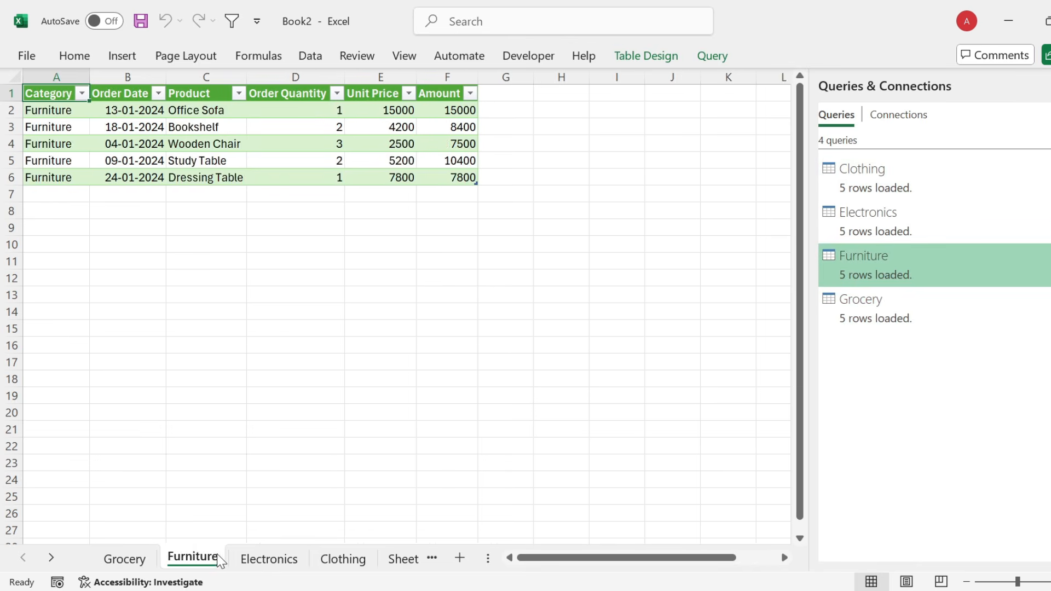
click(254, 561)
click(340, 561)
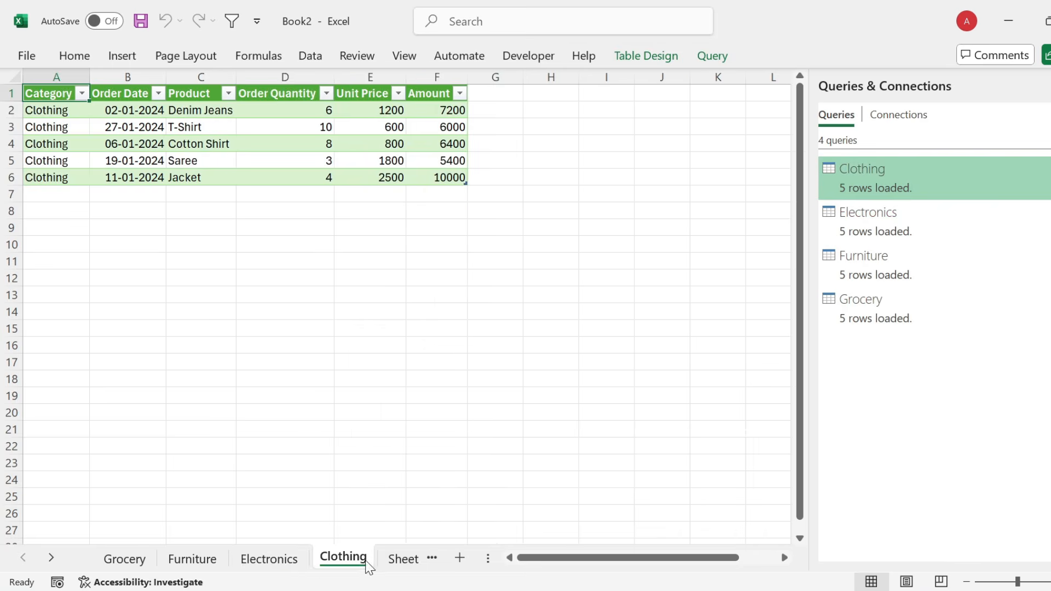
- Move Sheet1 in front of the category sheets and rename it Summary
click(386, 561)
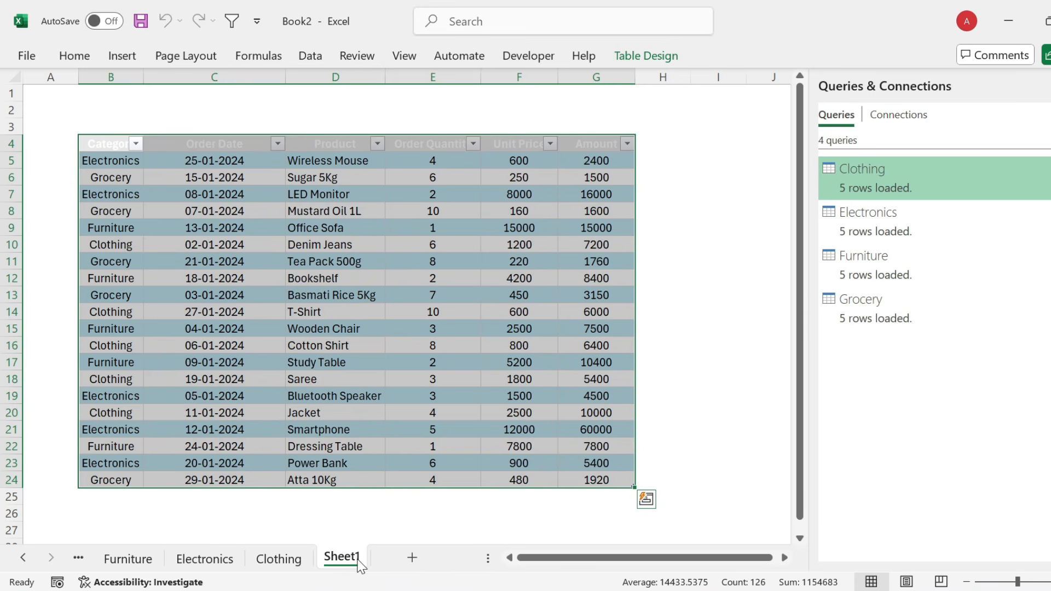
drag(359, 564, 88, 558)
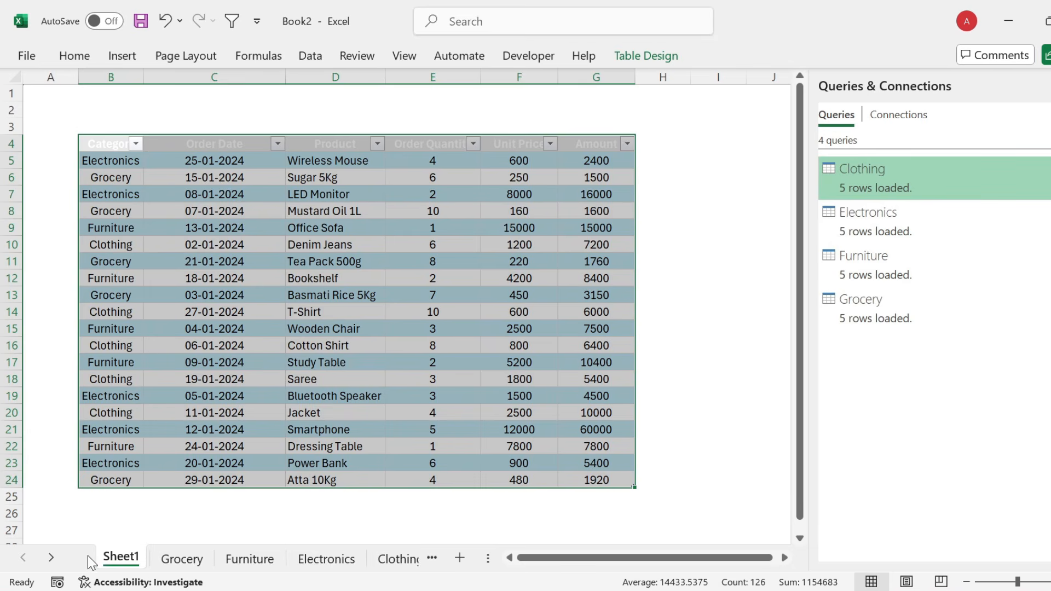
right_click(117, 564)
click(187, 338)
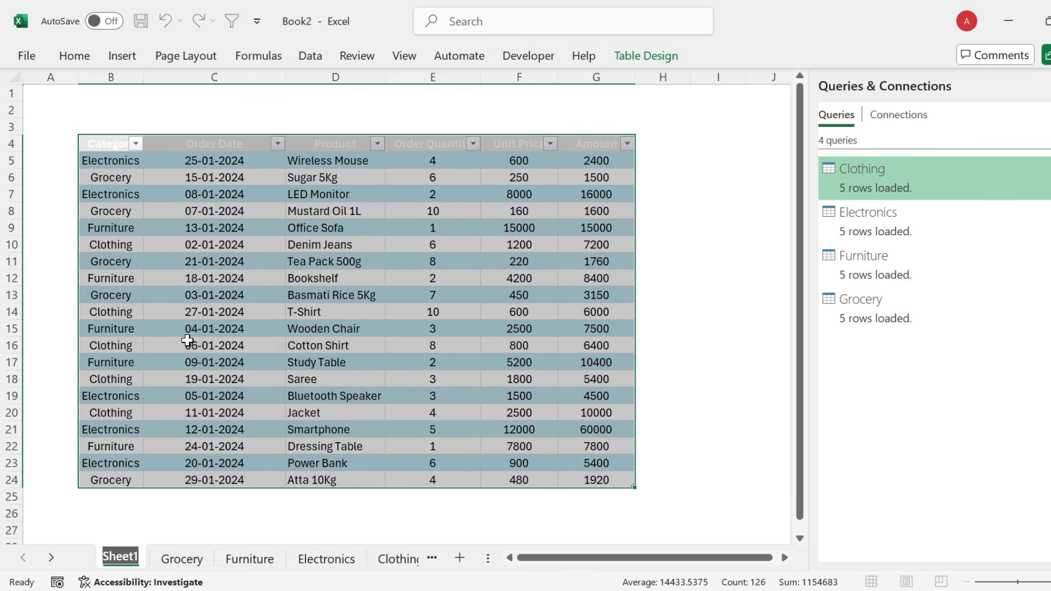
text(Summary)
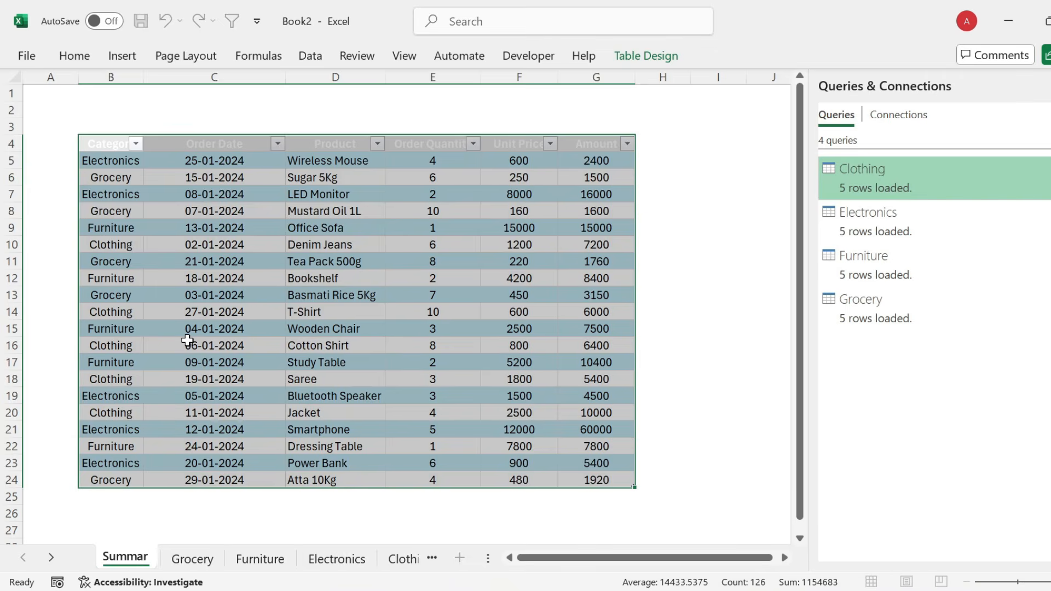
key(Return)
- Set the table style of the master table on the Summary sheet to None
click(316, 333)
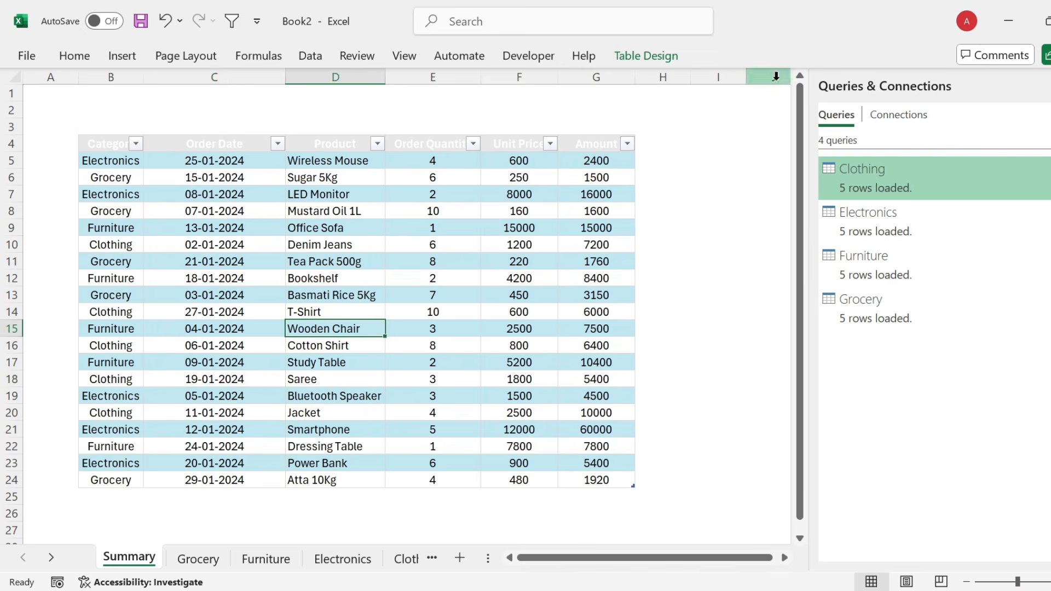
click(667, 63)
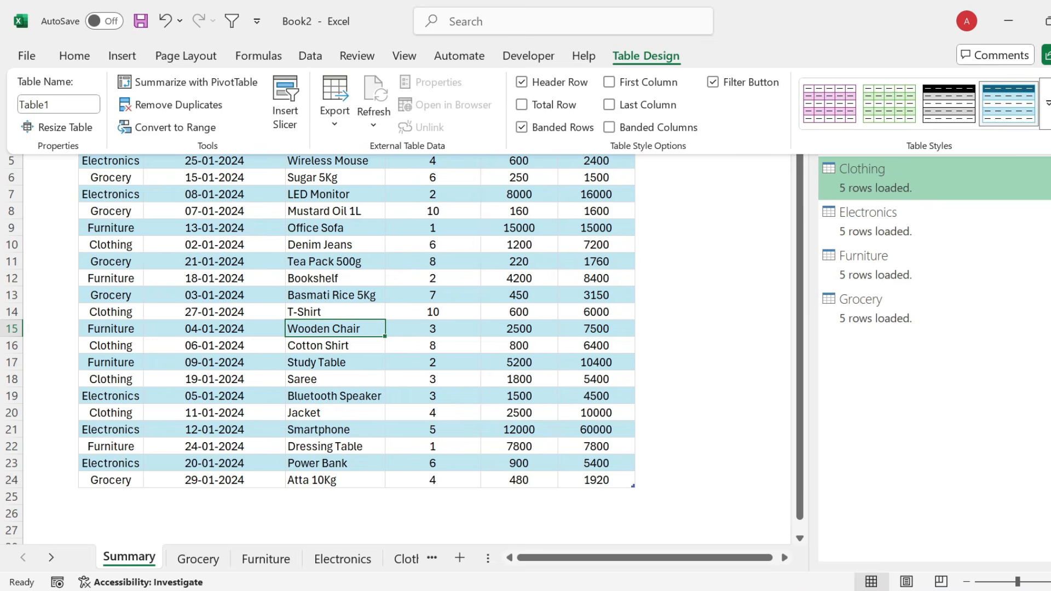
click(1046, 118)
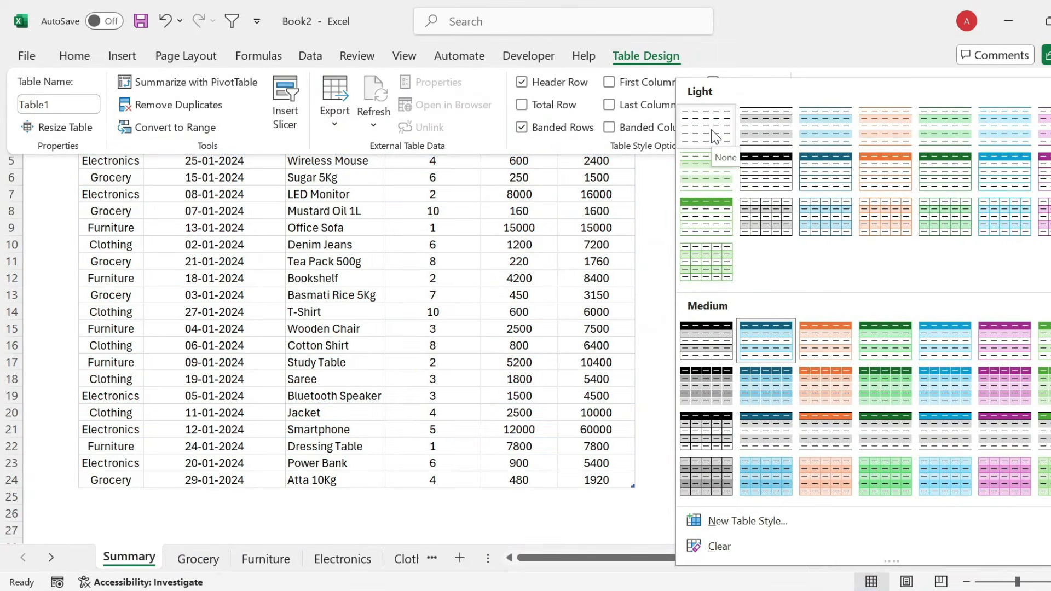
click(716, 137)
- Turn off the master table's filter buttons and close the Queries & Connections pane
click(666, 56)
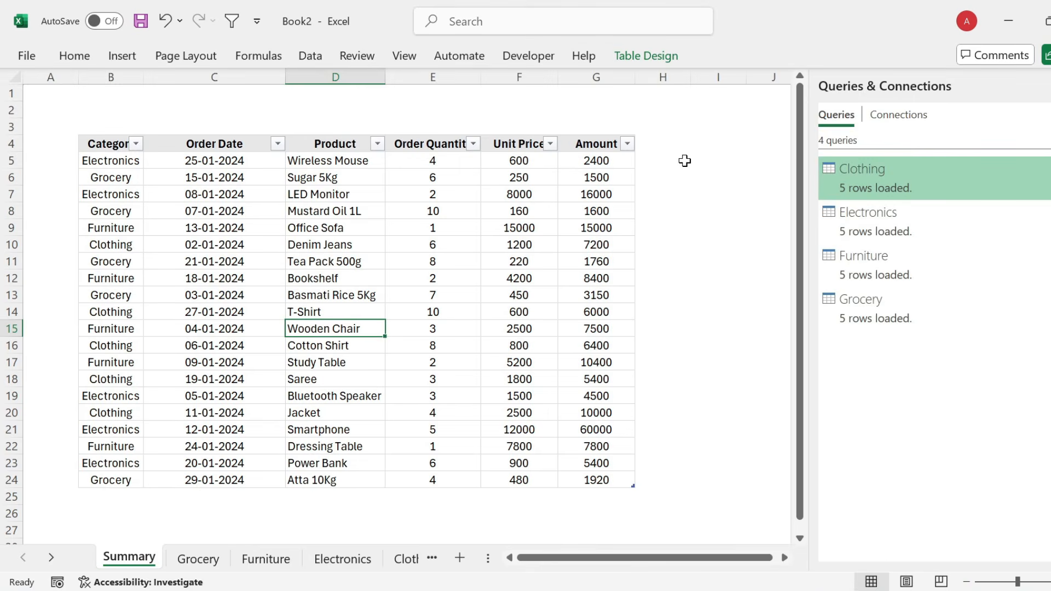
click(666, 56)
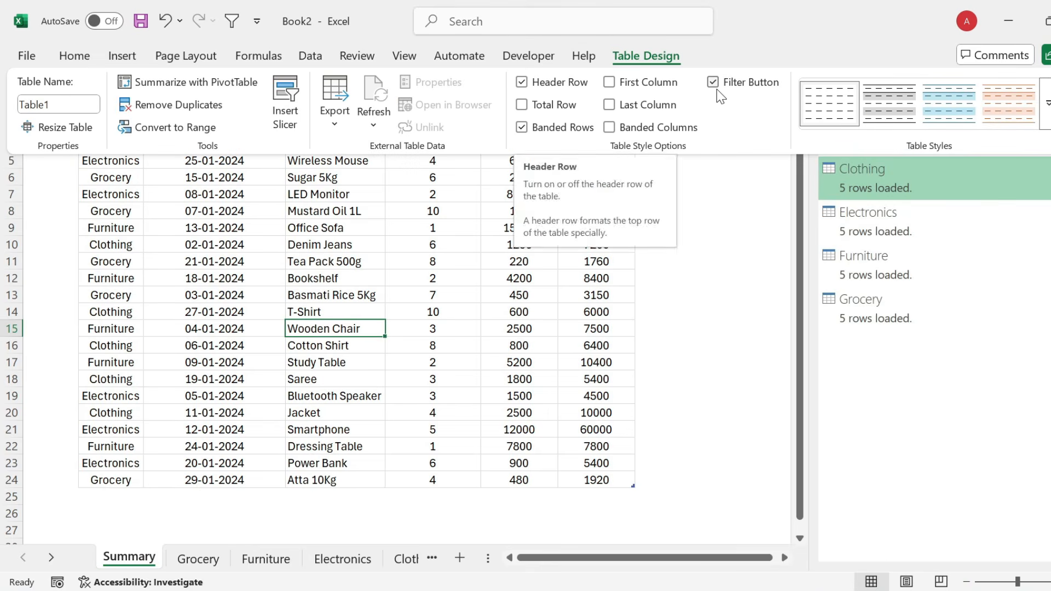
click(715, 87)
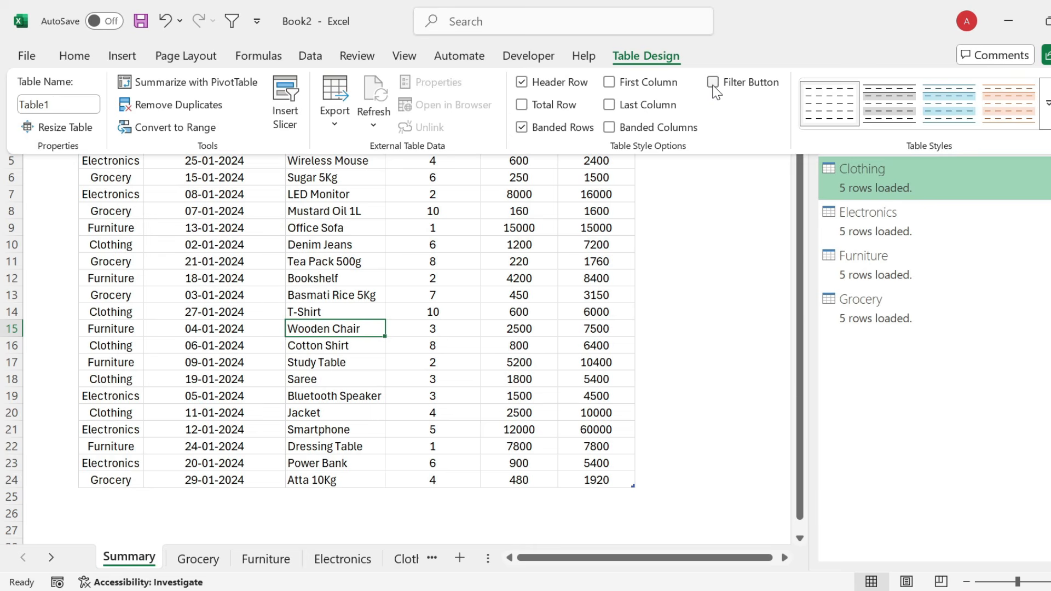
click(584, 240)
click(663, 480)
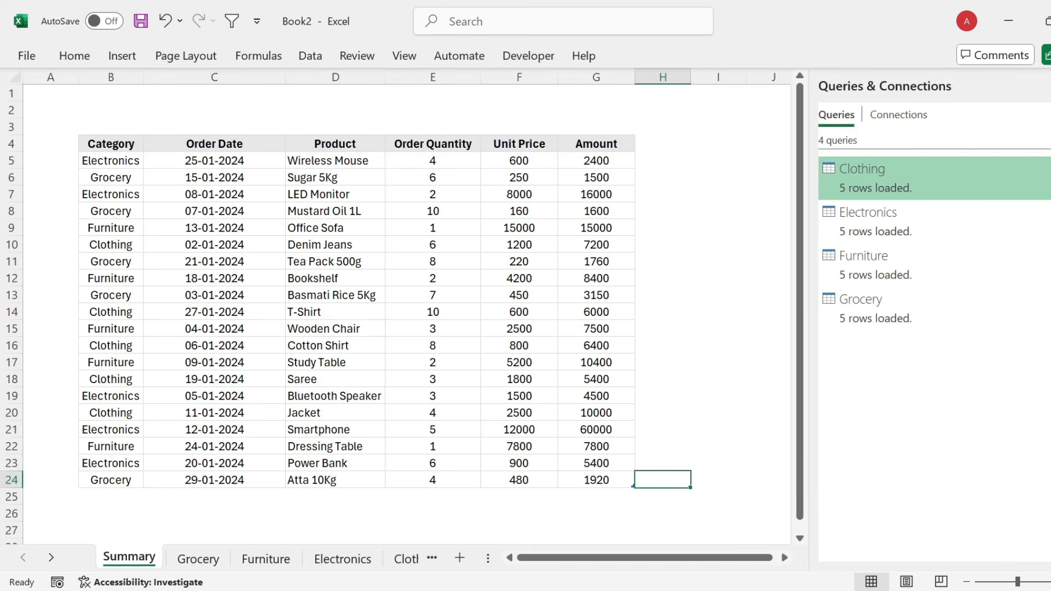
click(1019, 312)
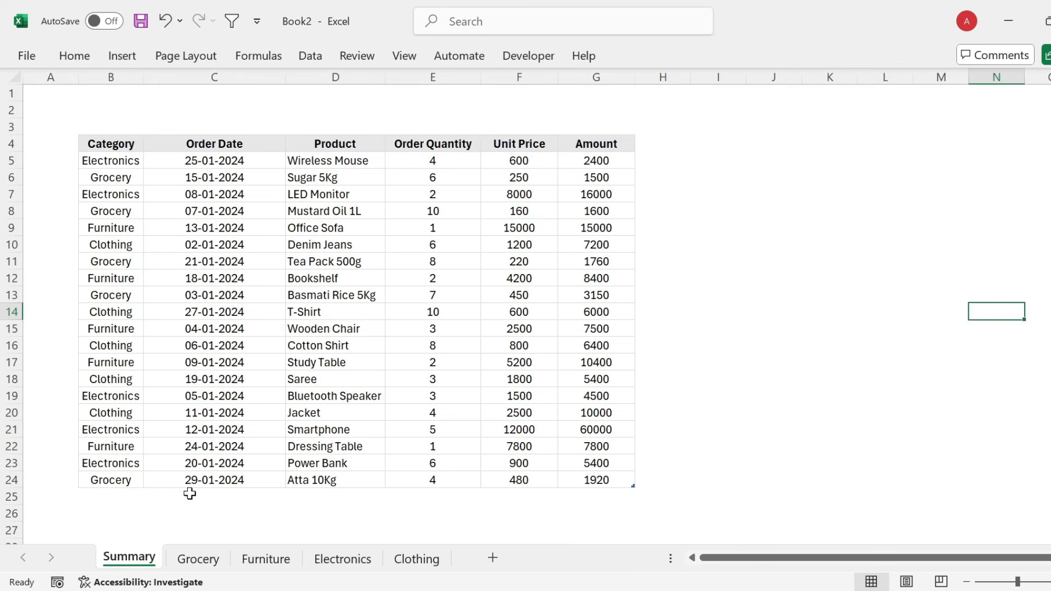
- Add a record in row 25 of the Summary sheet: Furniture, 30-01-2024, Chair, order quantity 10, unit price 500
drag(128, 497, 579, 499)
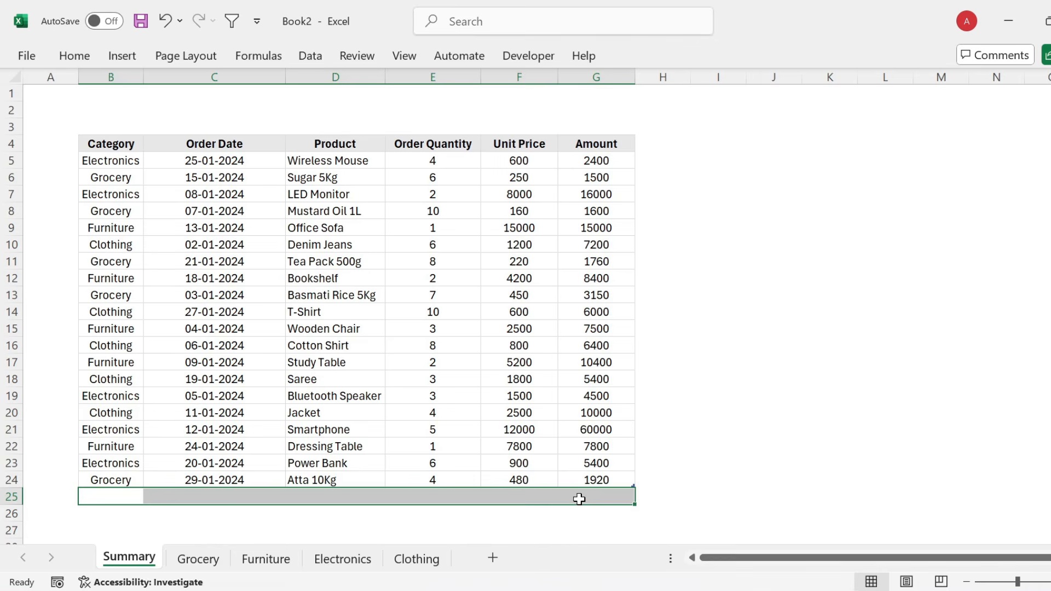
click(133, 495)
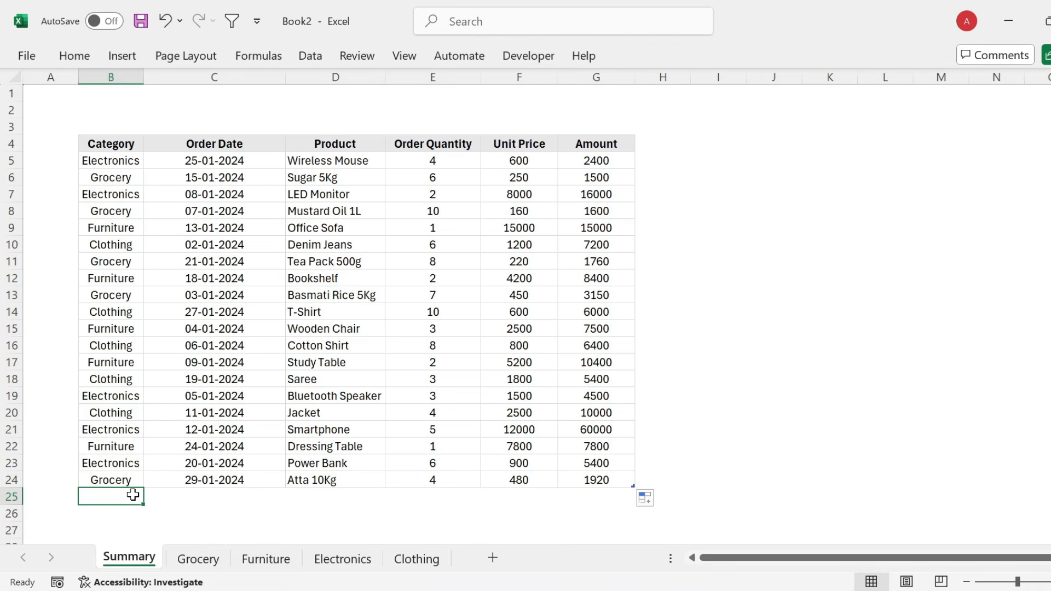
text(Furniture)
key(Tab)
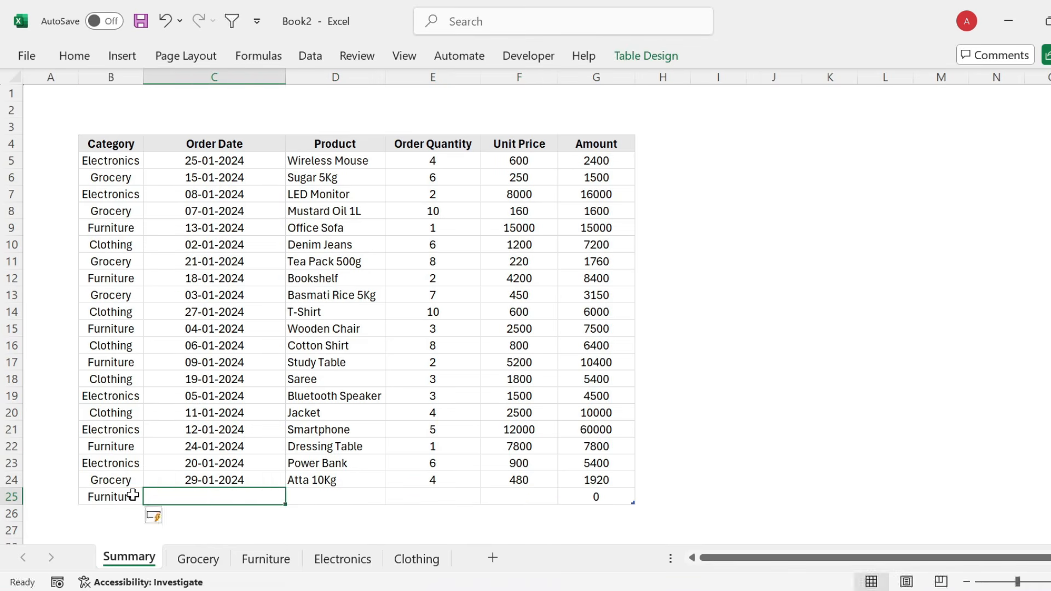
text(30-01-2024)
key(Tab)
text(Chair)
key(Tab)
text(10)
key(Tab)
text(500)
key(Tab)
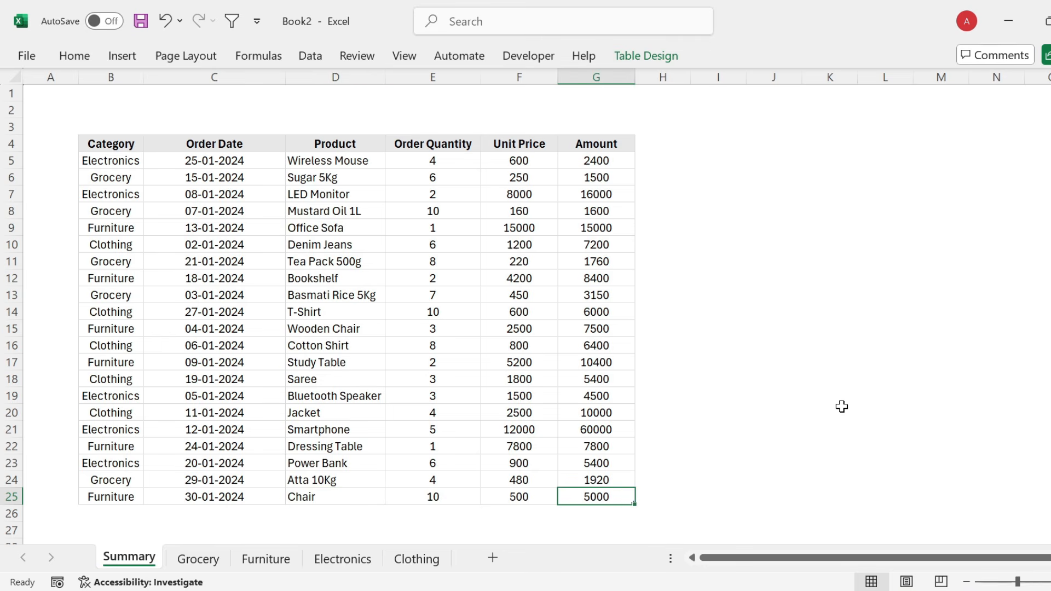
- Refresh the query table on the Furniture sheet to pull in the new Chair record
click(253, 566)
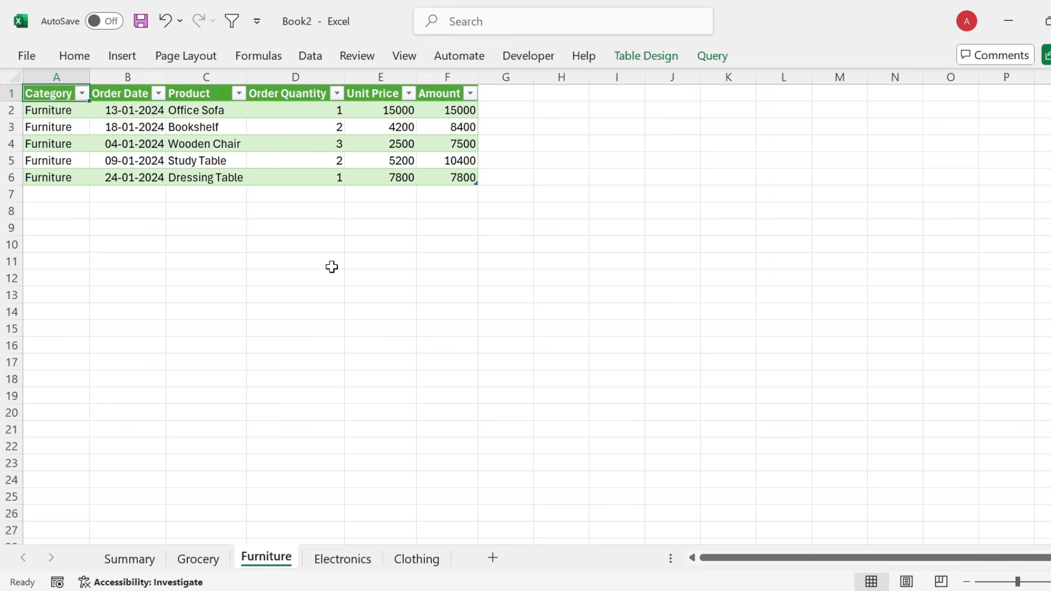
click(111, 179)
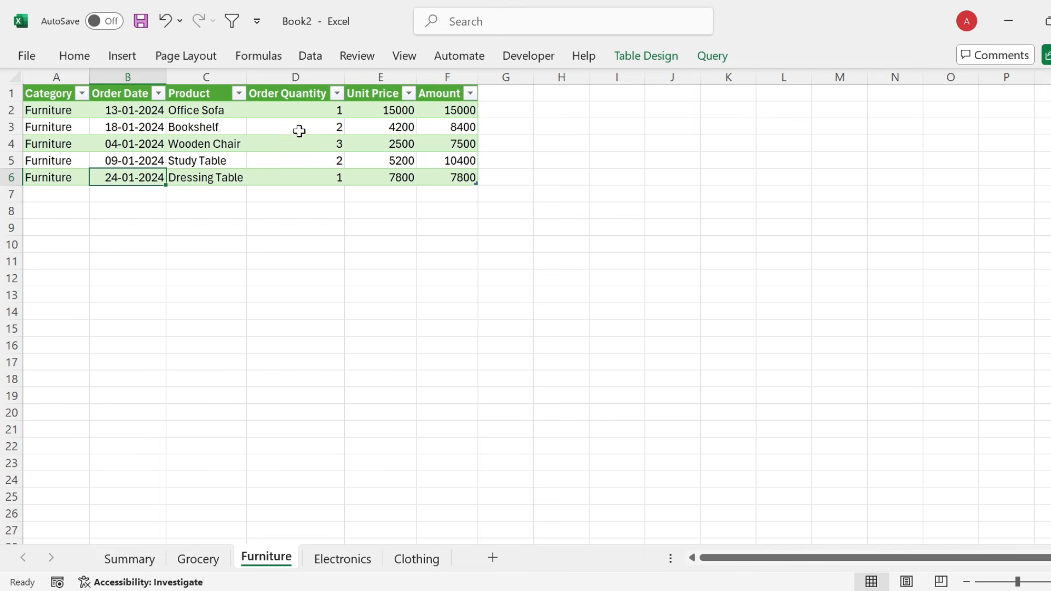
click(275, 140)
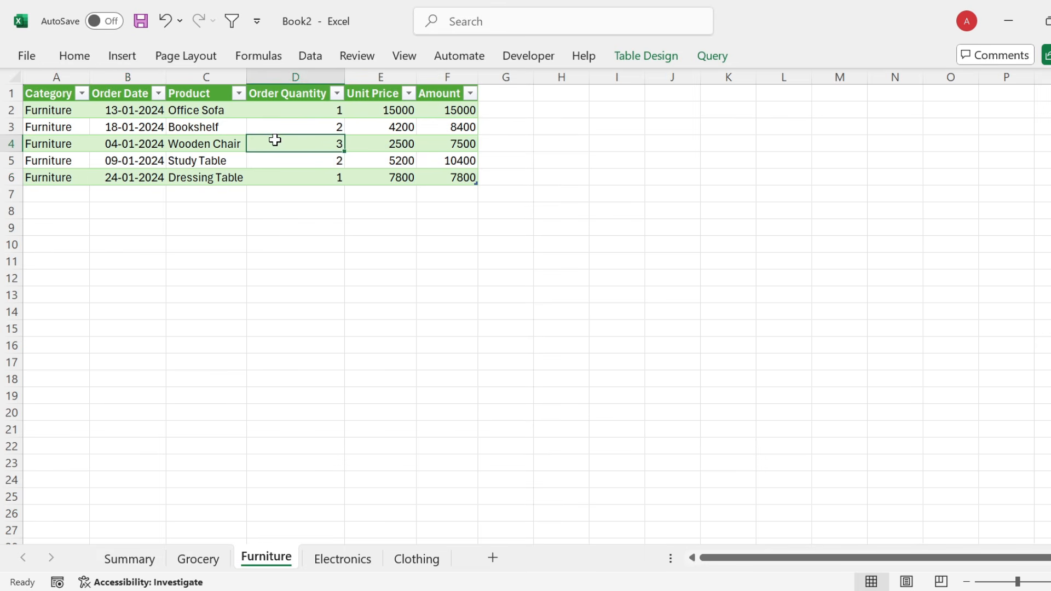
right_click(275, 140)
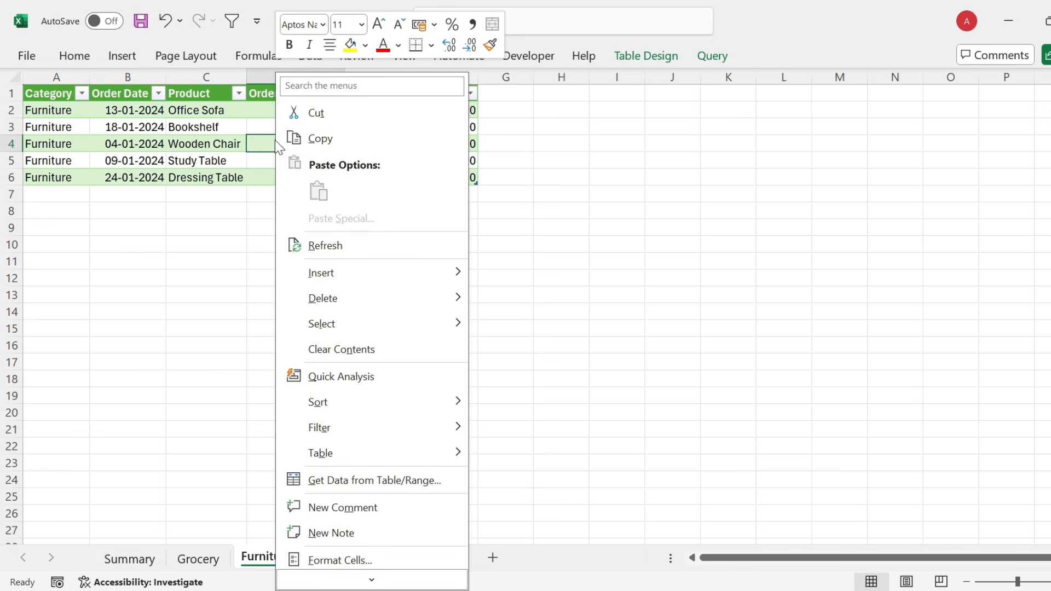
click(317, 253)
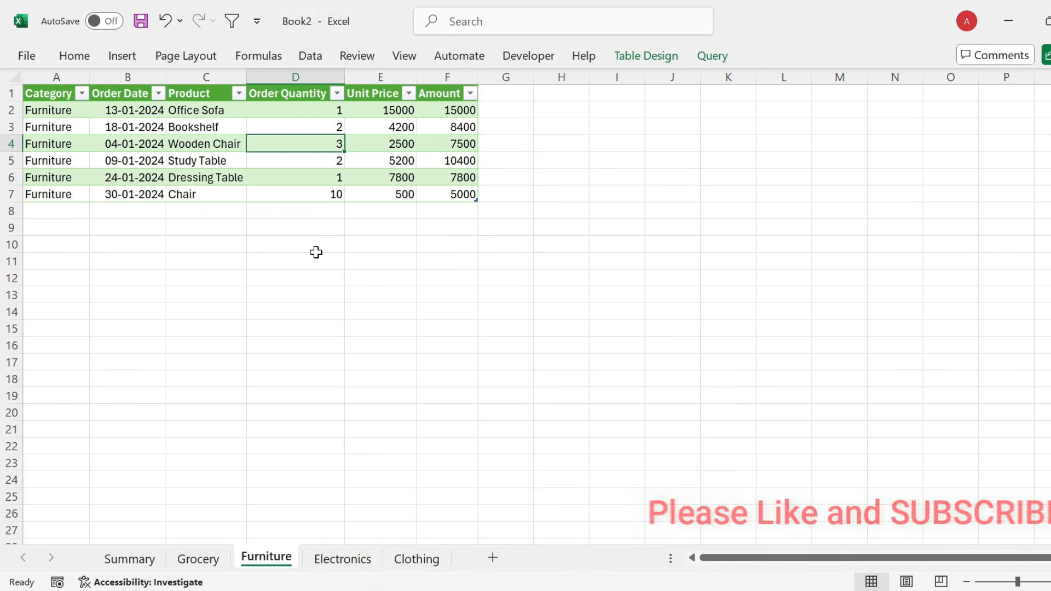
click(66, 194)
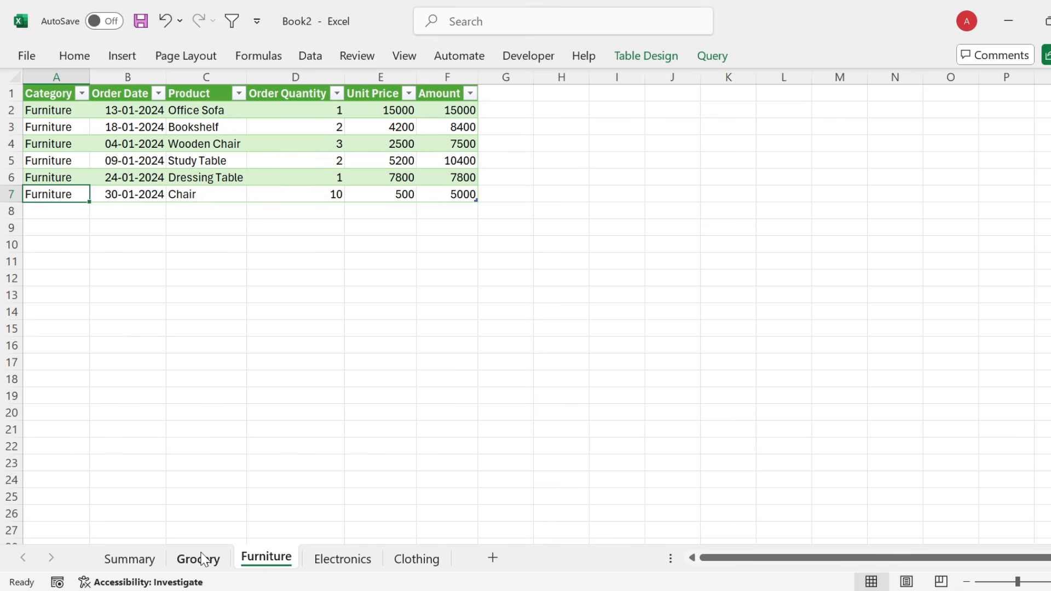
- Turn off the Furniture table's filter buttons and insert one blank column before it and three blank rows above it
click(207, 113)
key(ctrl+shift+l)
click(55, 67)
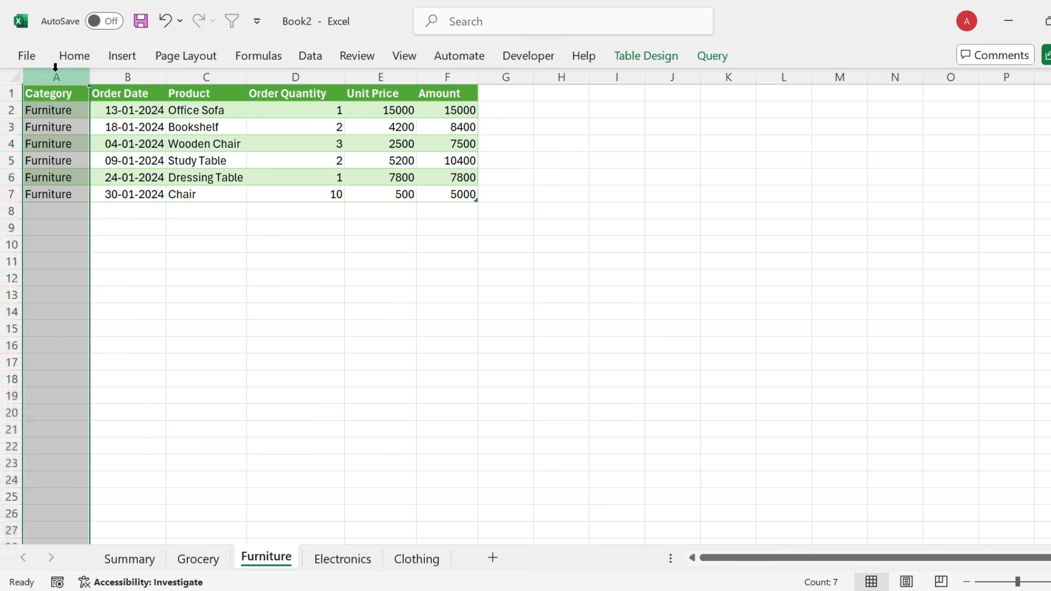
key(ctrl+shift+plus)
click(4, 93)
key(ctrl+shift+plus)
key(ctrl+shift+plus)
key(ctrl+shift+plus)
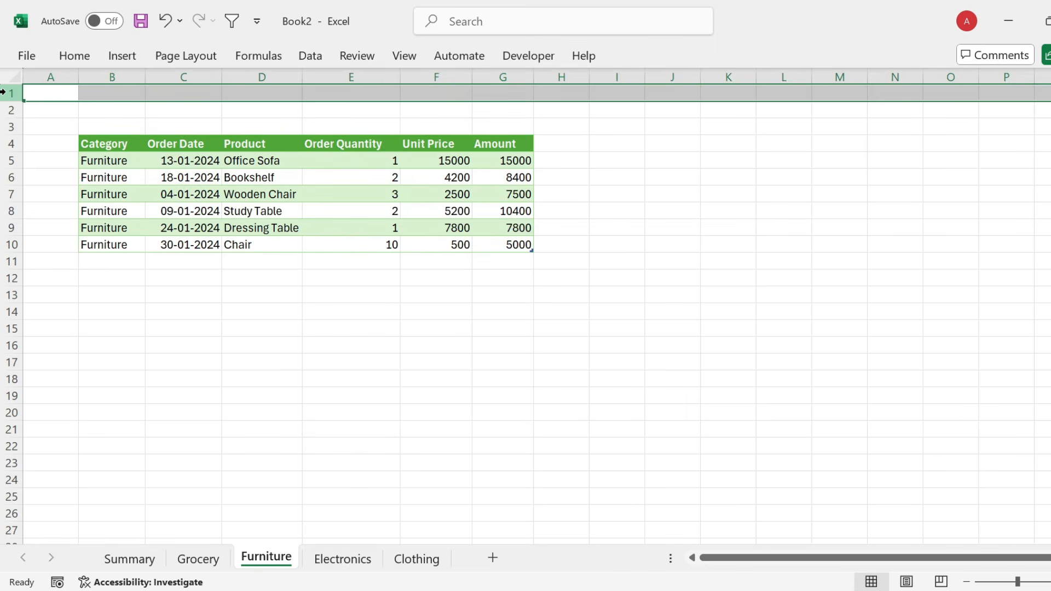
- Set the width of column A on the Furniture sheet to 4.5
click(47, 70)
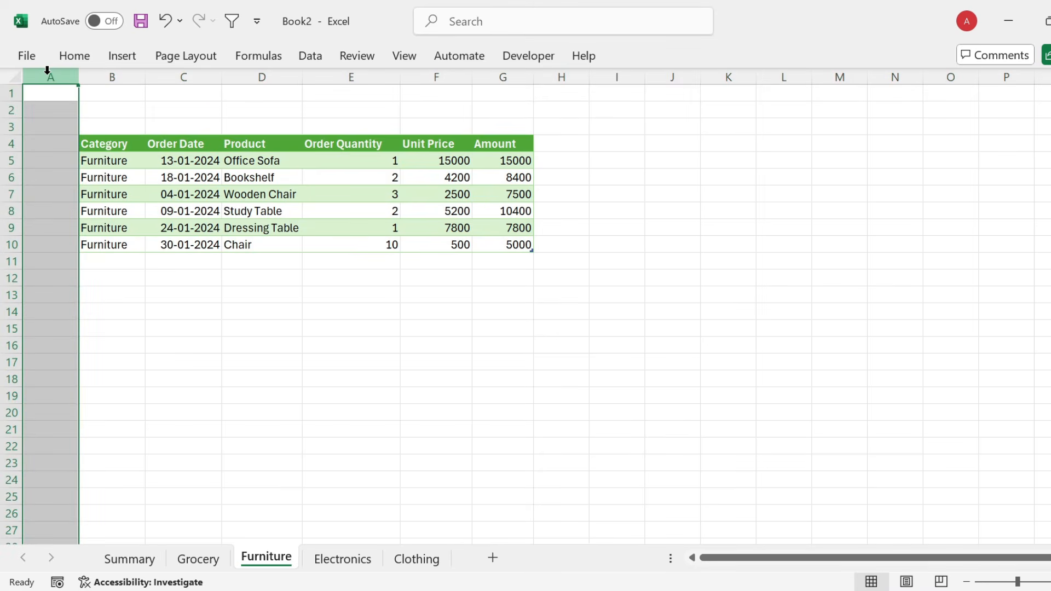
right_click(47, 70)
click(132, 349)
text(4.5)
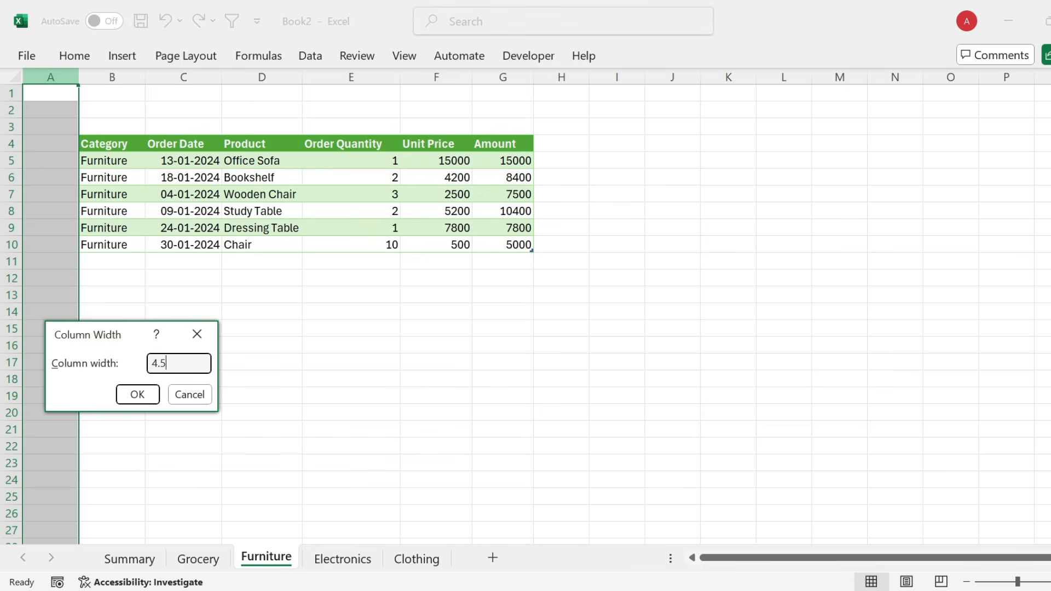
click(127, 395)
- Set the height of row 3 to 9 and hide the Furniture sheet's gridlines
click(5, 127)
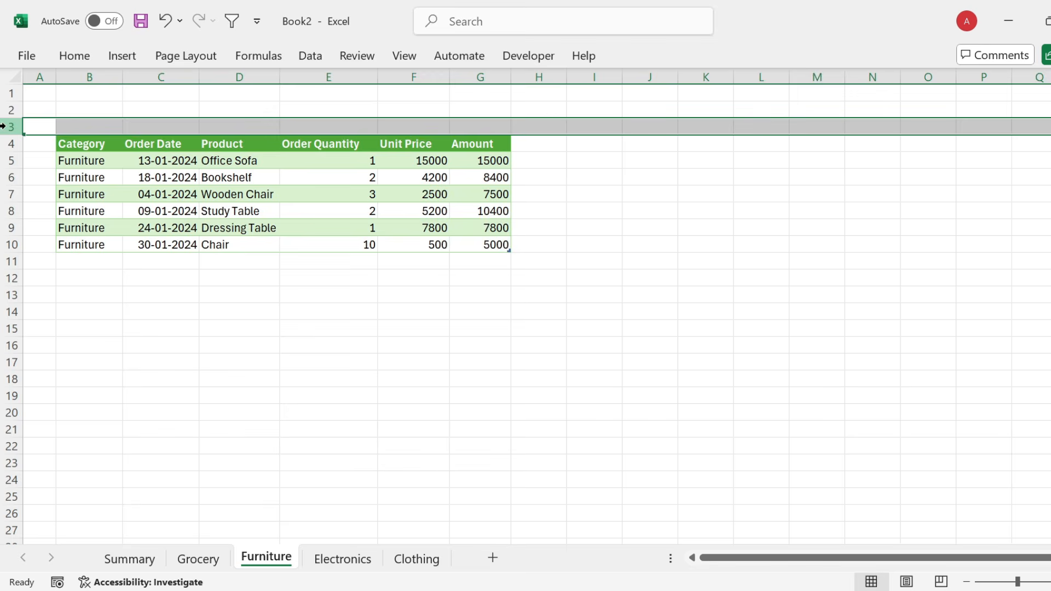
right_click(4, 126)
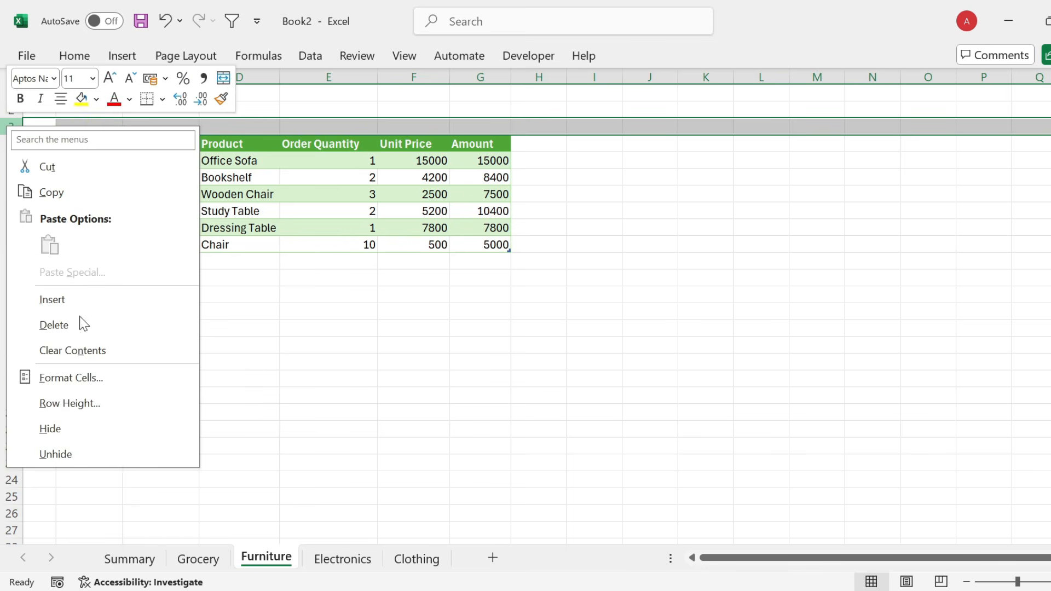
click(84, 403)
text(5)
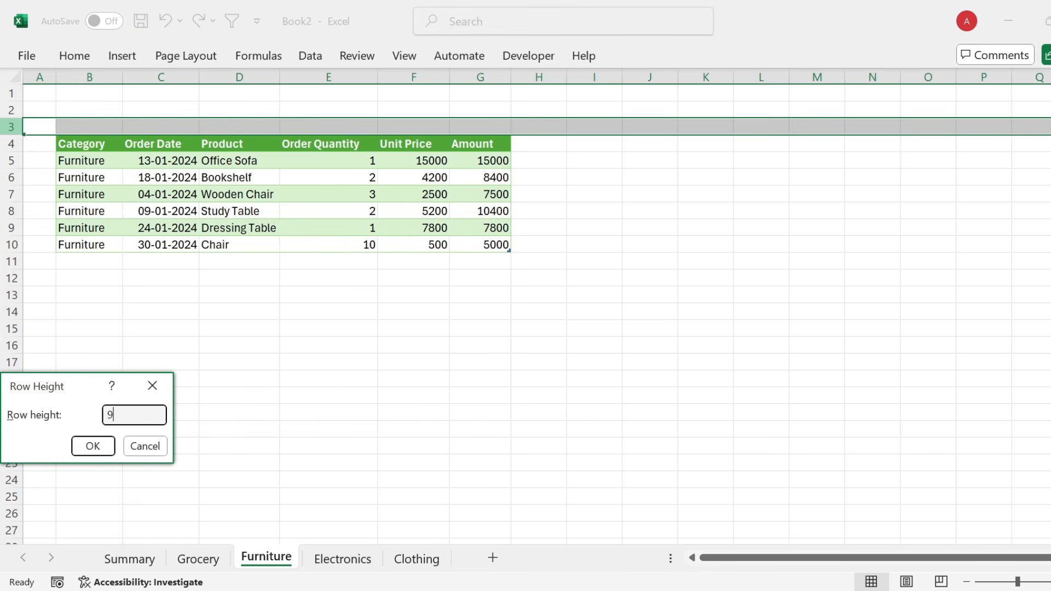
click(93, 446)
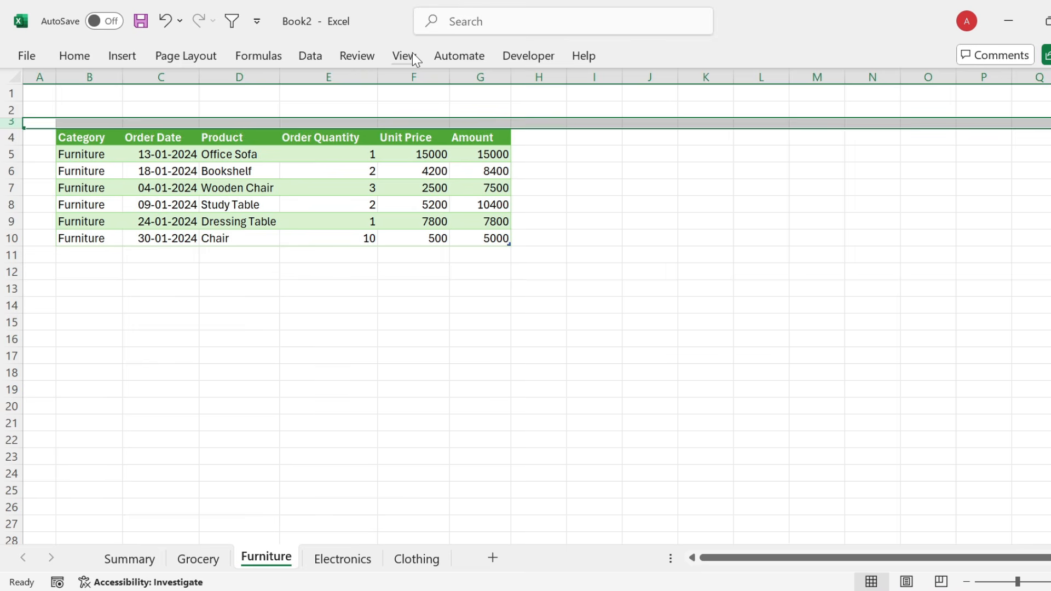
click(414, 57)
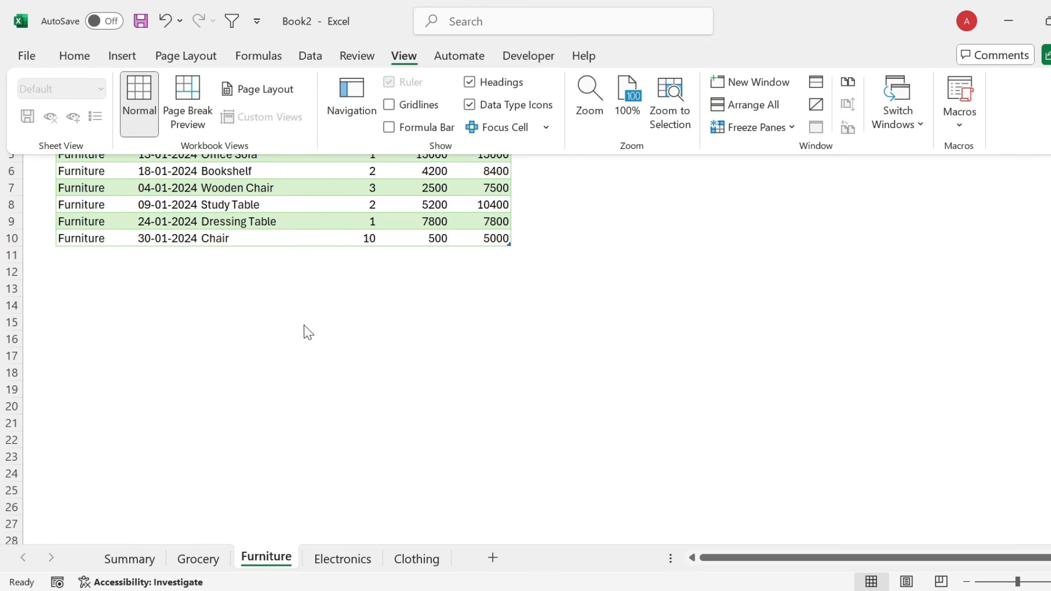
- Add a thick dark green bottom border to cells B2:G2 above the Furniture table
click(118, 109)
key(shift+Right)
key(shift+Right)
key(shift+Right)
key(shift+Right)
key(shift+Right)
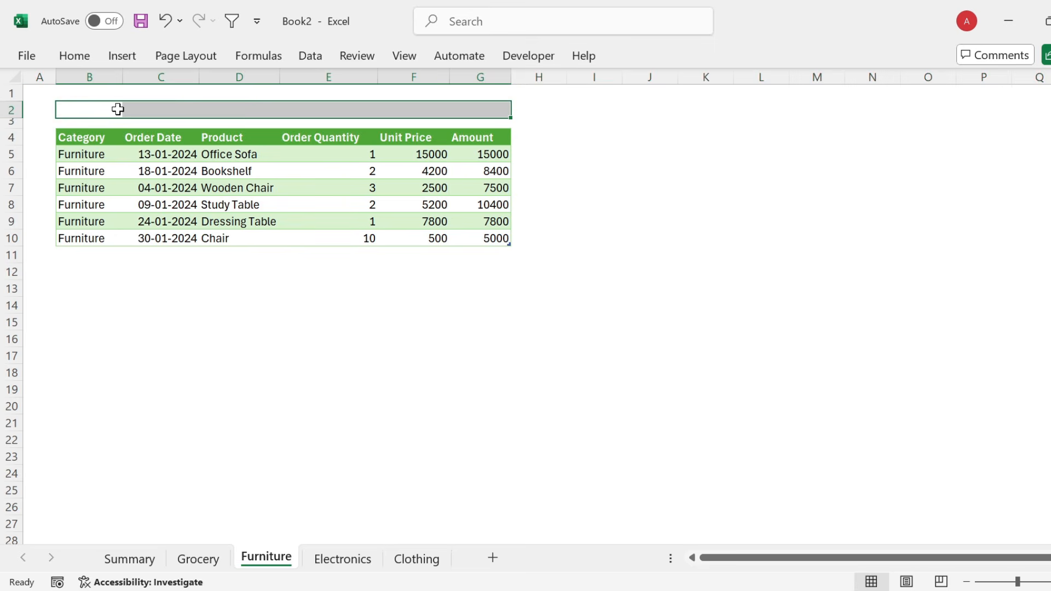
key(ctrl+1)
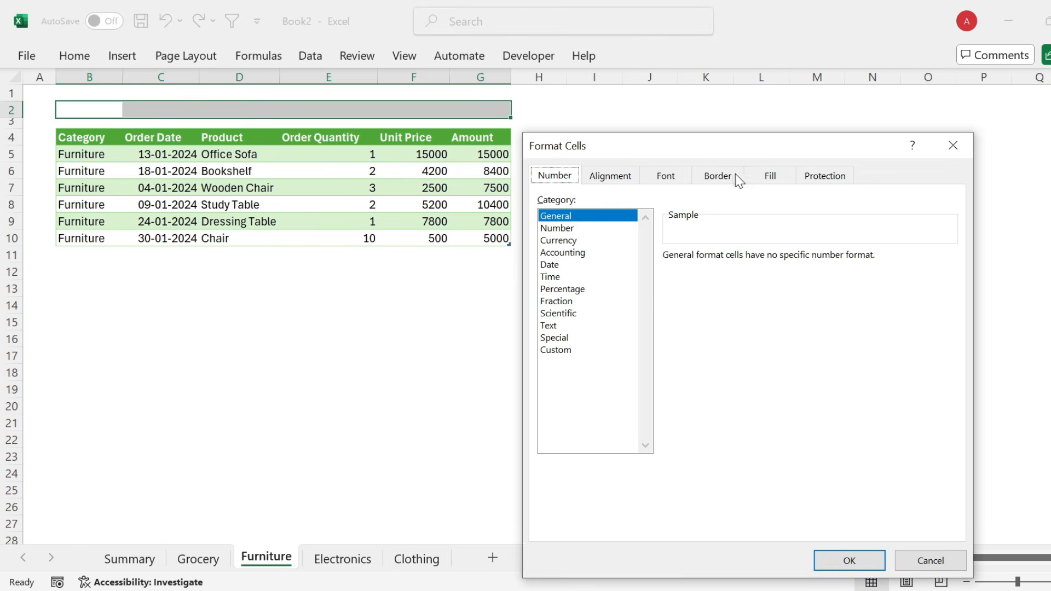
click(717, 175)
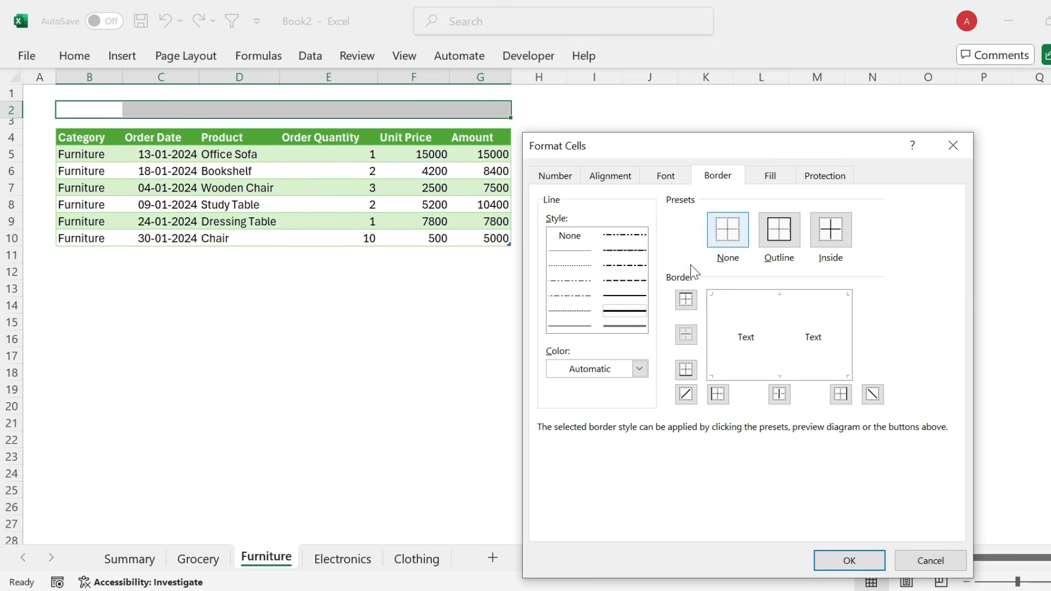
click(633, 313)
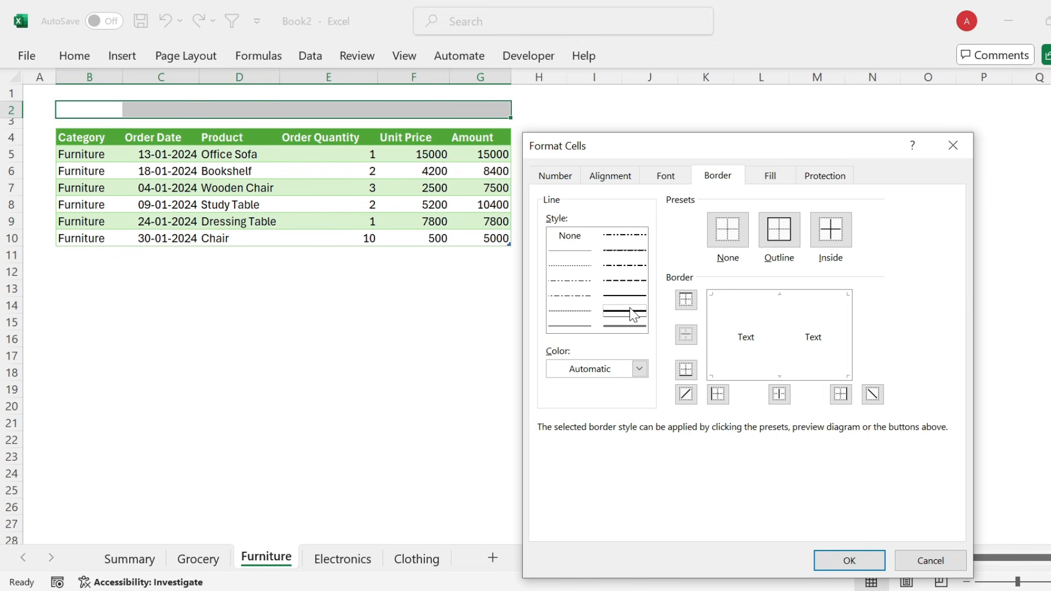
click(640, 369)
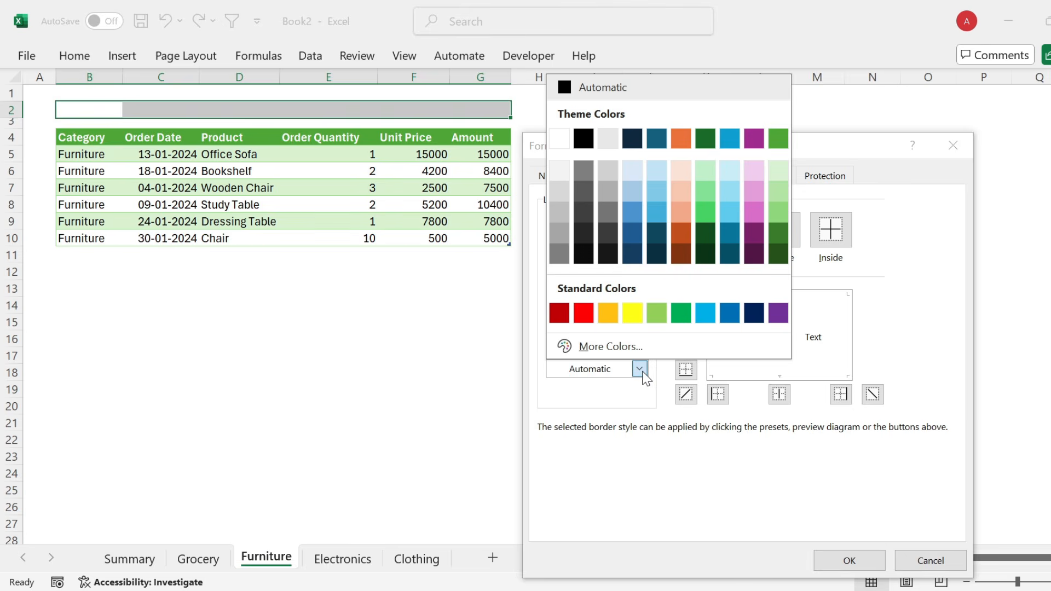
click(775, 232)
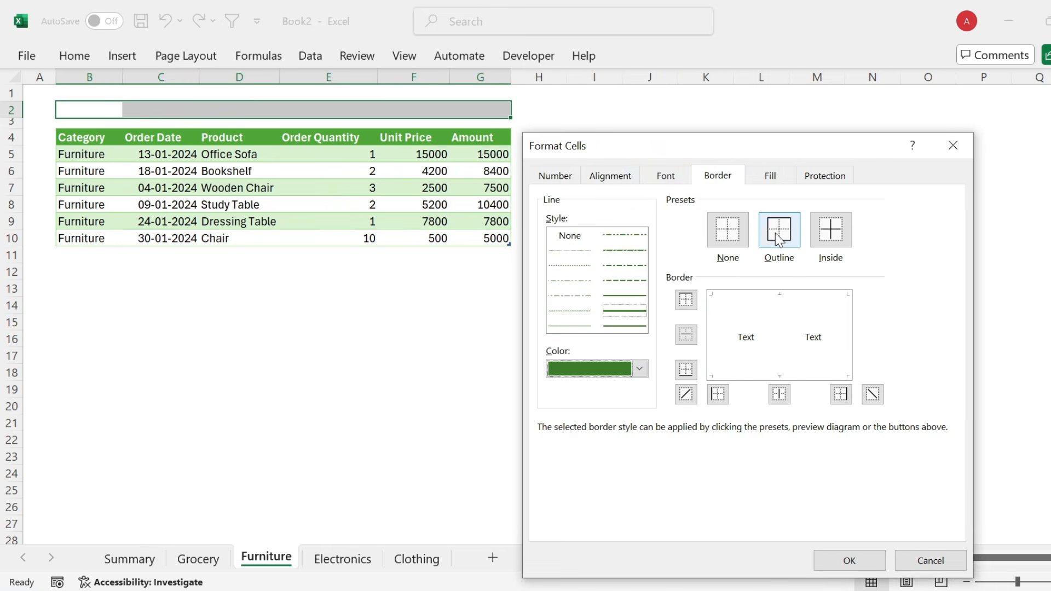
click(781, 376)
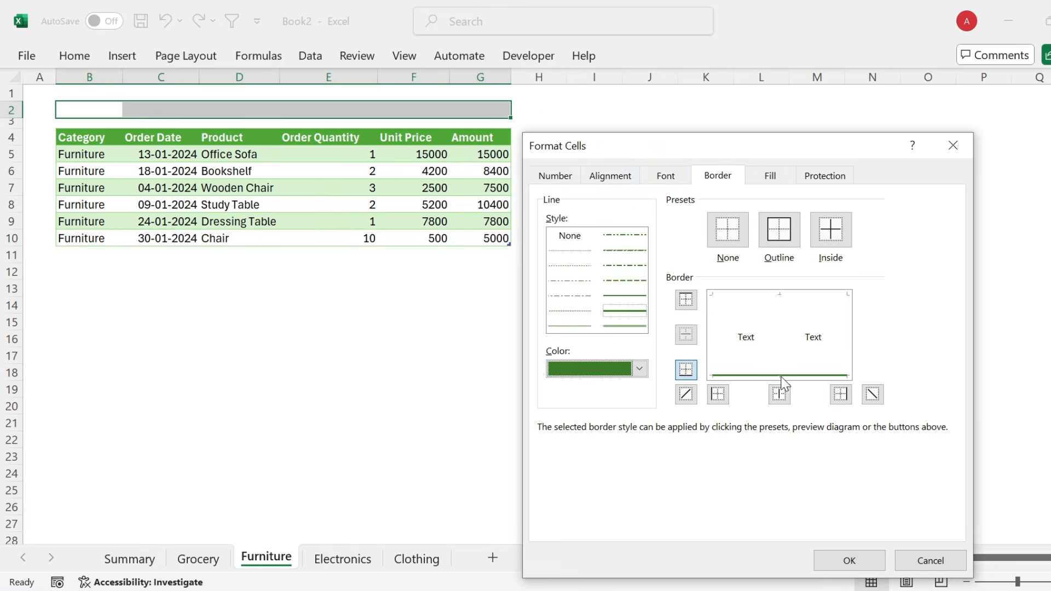
click(864, 564)
- Enter the heading Furniture in cell B2 and make it bold
click(93, 104)
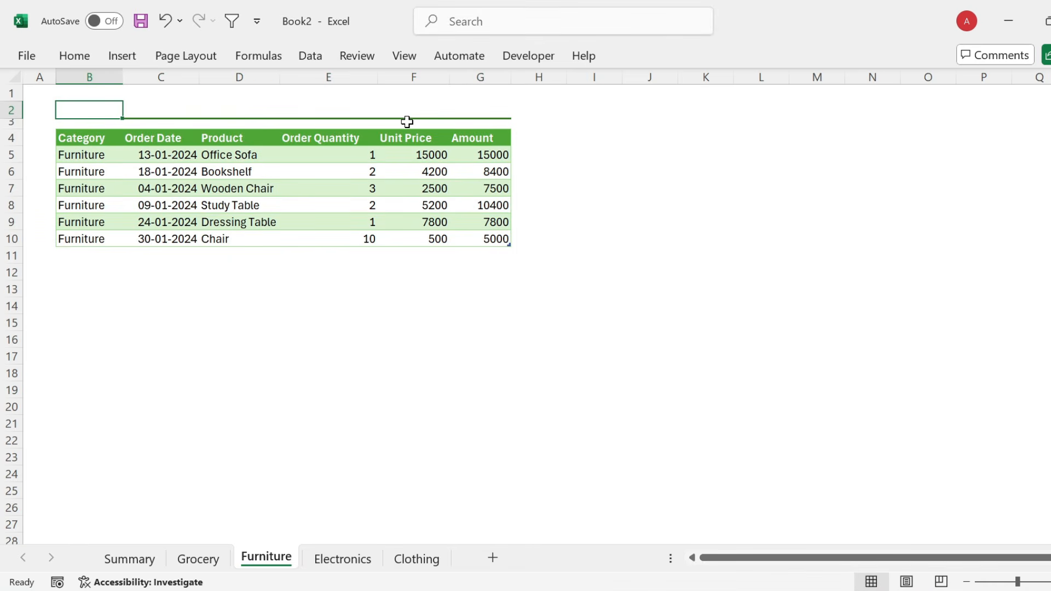
text(Furni)
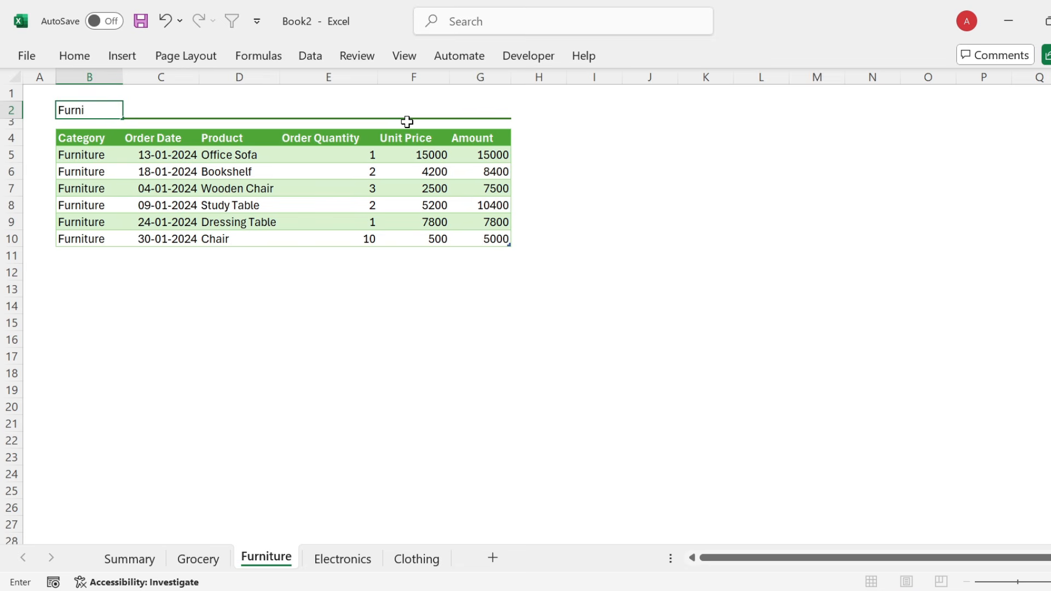
text(ture)
key(ctrl+Return)
key(ctrl+b)
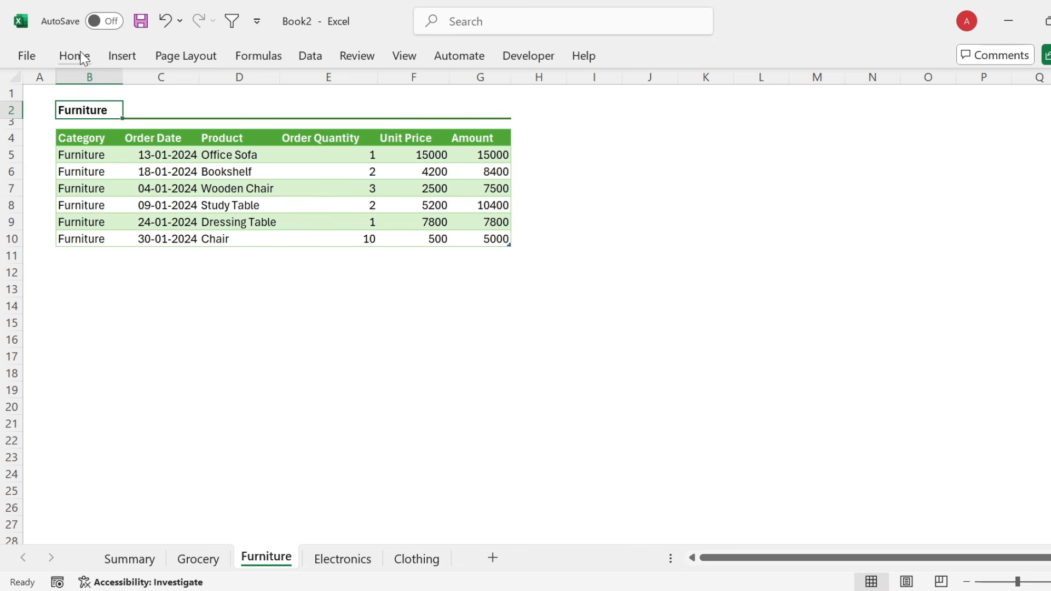
- Set the Furniture heading's font colour to dark green and its font to Roboto Condensed
click(74, 56)
click(294, 116)
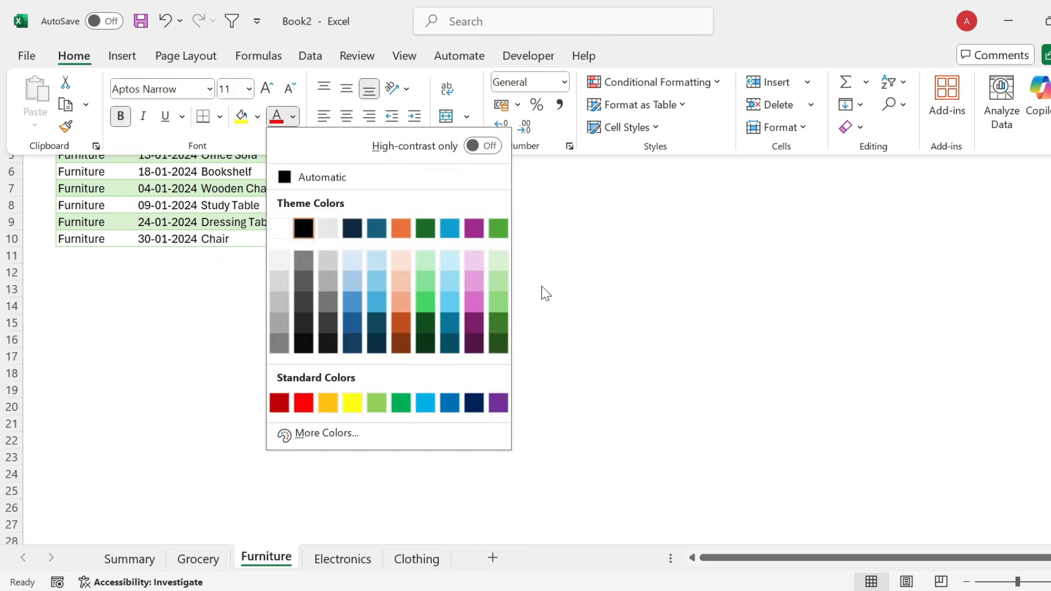
click(500, 327)
text(Roboto Condensed)
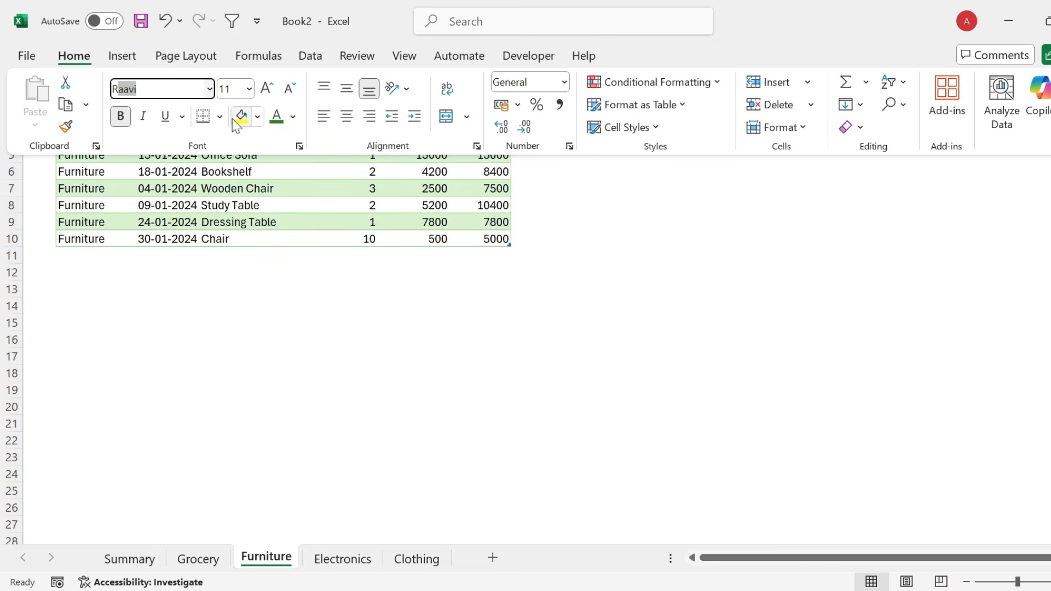
key(Return)
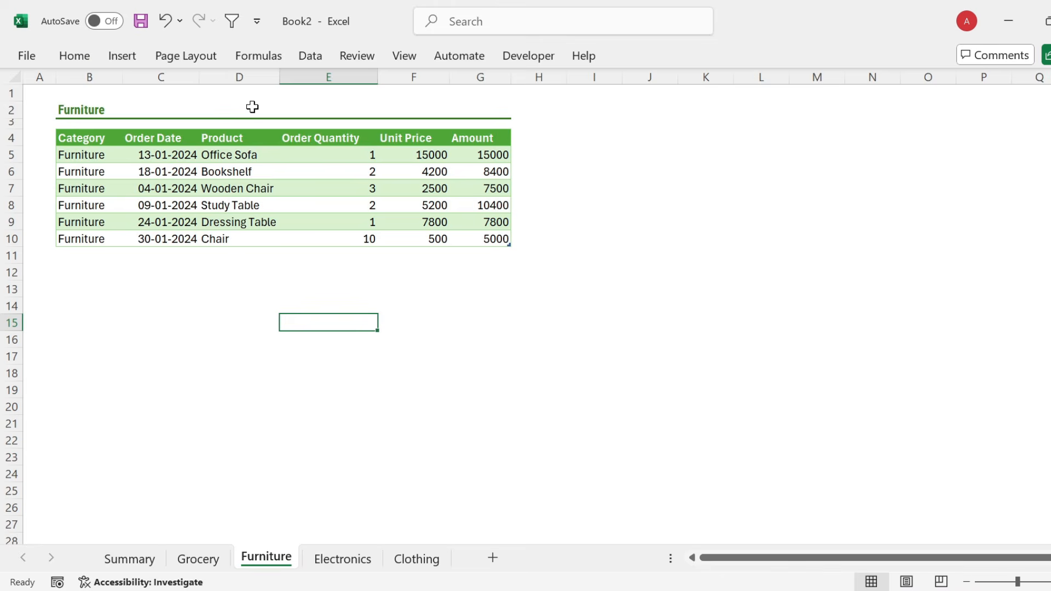
- Widen the Order Date column on the Furniture sheet and center its contents
click(187, 71)
drag(199, 72, 221, 72)
click(74, 56)
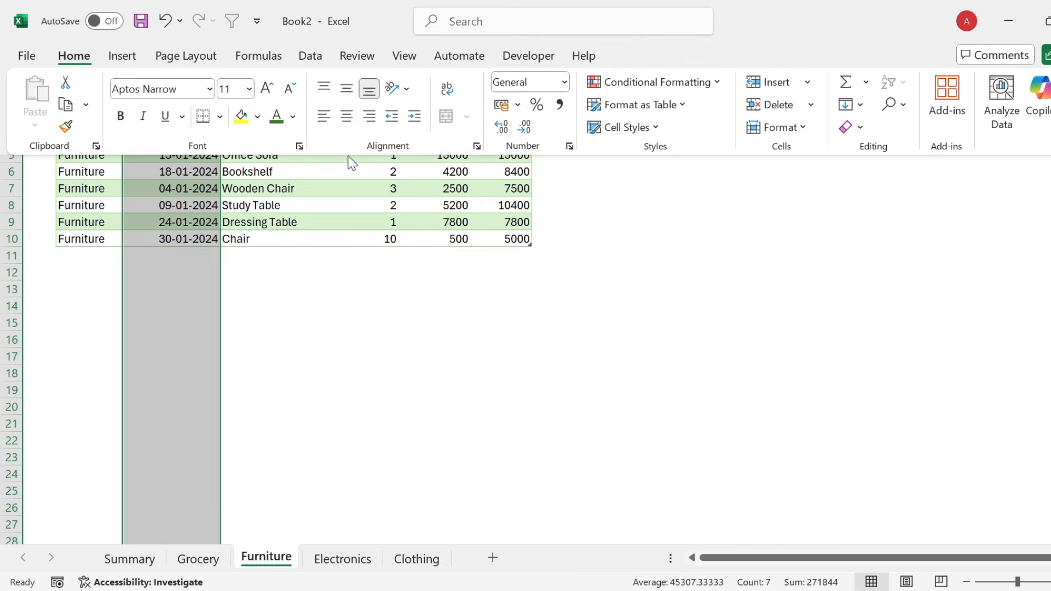
click(346, 116)
click(321, 248)
- Widen the Product column and give the Order Quantity, Unit Price and Amount columns one equal width
click(260, 77)
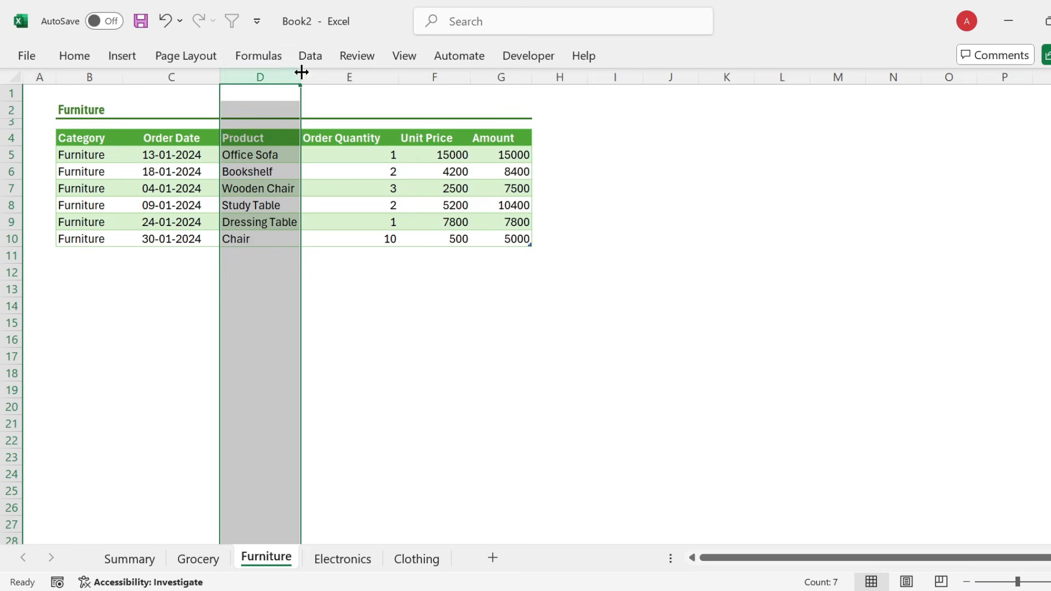
drag(301, 72, 347, 72)
click(398, 72)
key(shift+Right)
key(shift+Right)
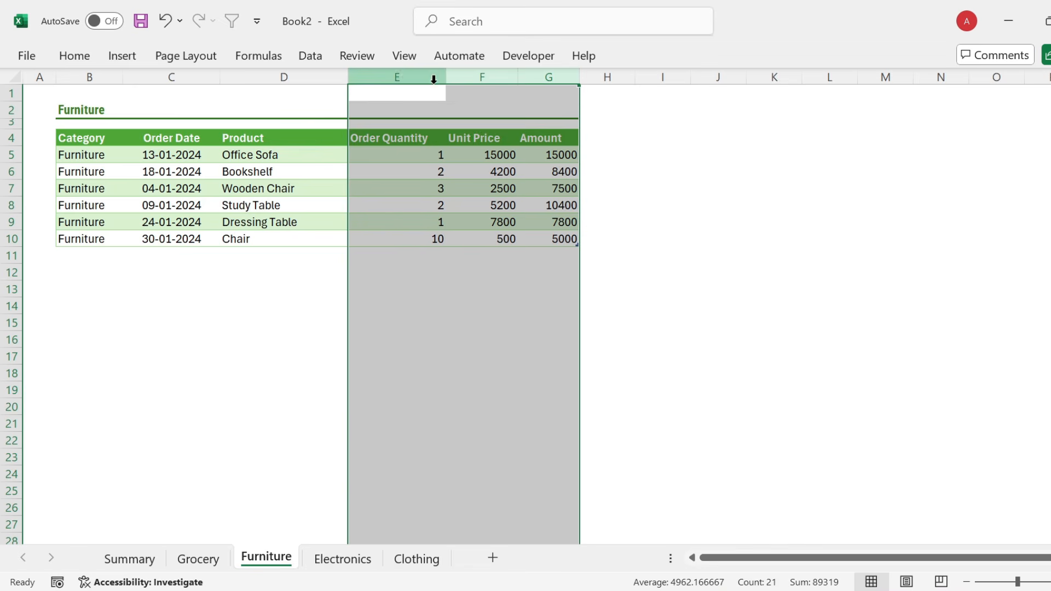
drag(446, 83, 438, 82)
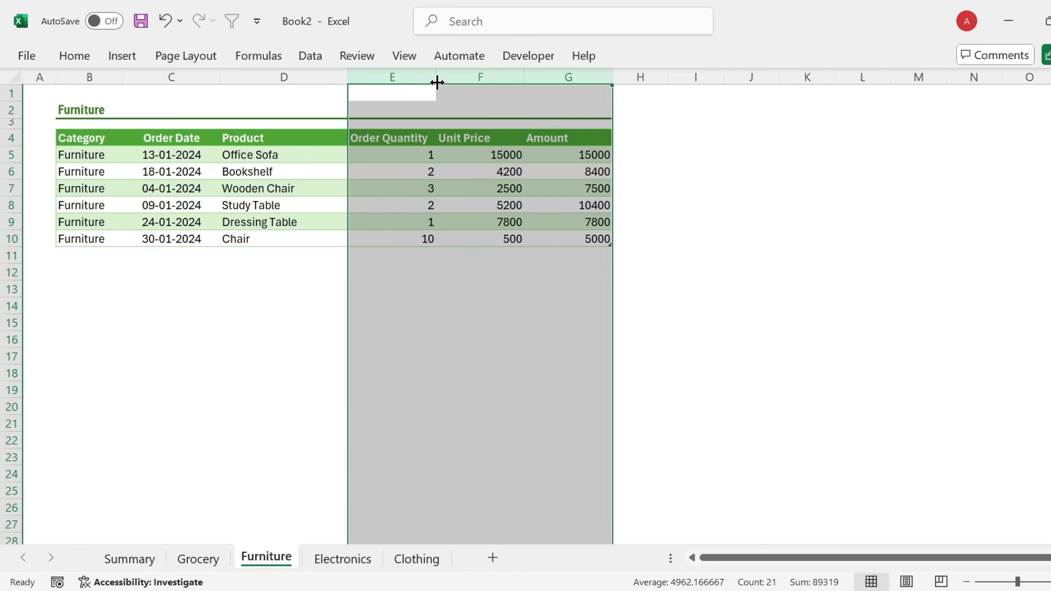
- Center the contents of the Order Quantity, Unit Price and Amount columns
click(77, 54)
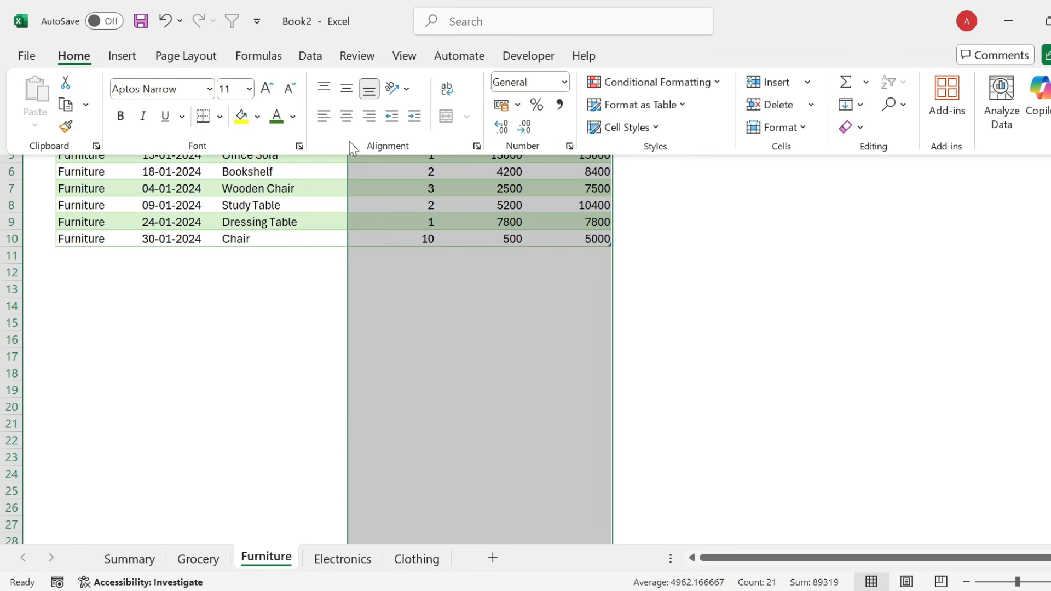
click(346, 116)
click(536, 394)
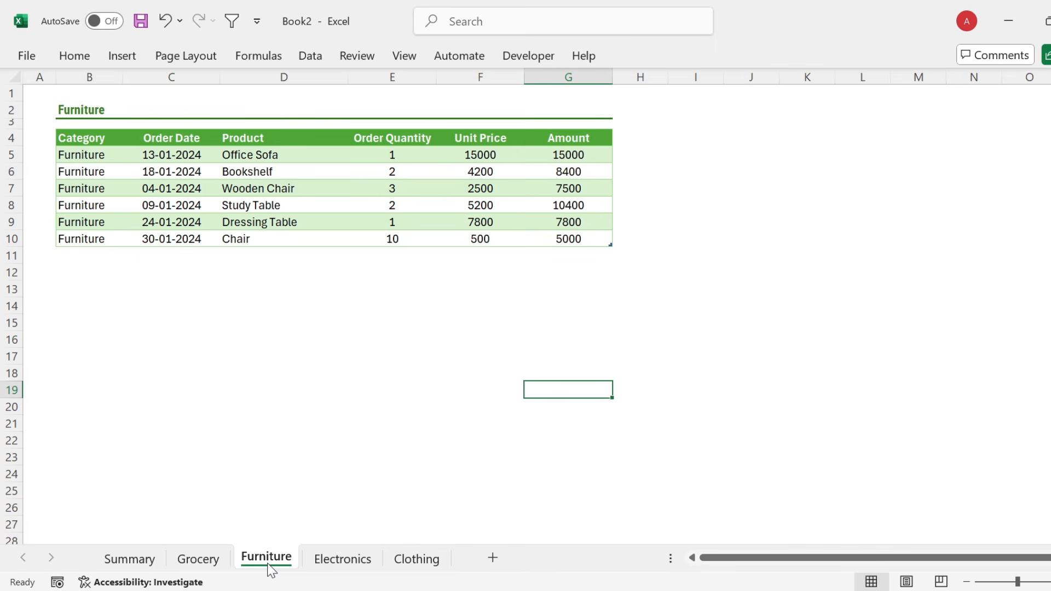
- Start recording a macro on the Electronics sheet
click(343, 560)
click(412, 54)
click(959, 125)
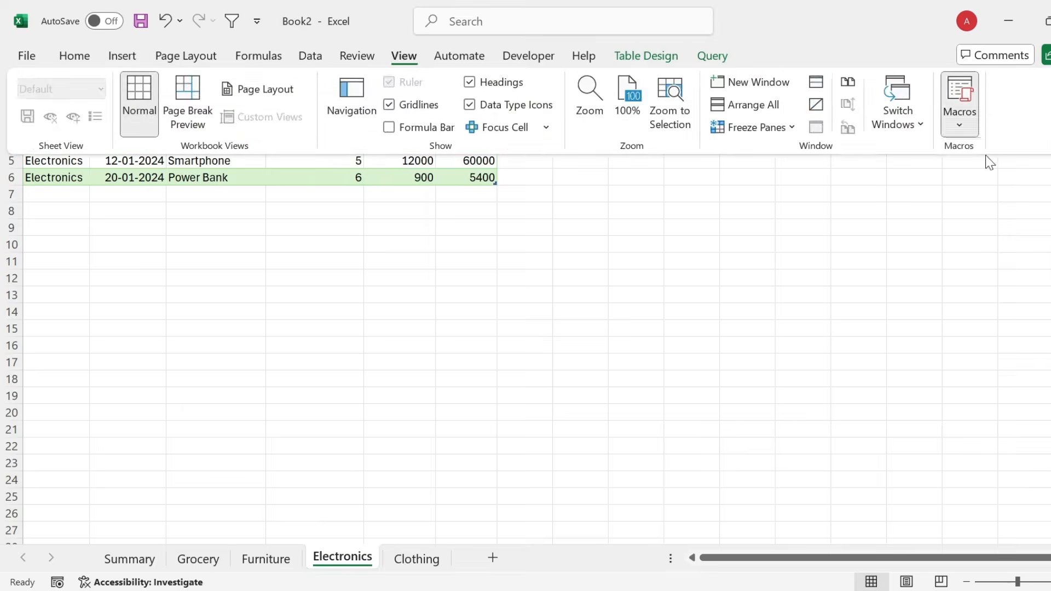
click(987, 163)
- Insert a narrow blank column before the Electronics table and three blank rows above it, with row 3 shortened
right_click(42, 77)
click(88, 250)
right_click(47, 77)
right_click(9, 124)
click(99, 400)
- Widen the Category, Order Date and Product columns on the Electronics sheet and hide the table's filter buttons
drag(123, 77, 148, 77)
drag(224, 77, 235, 77)
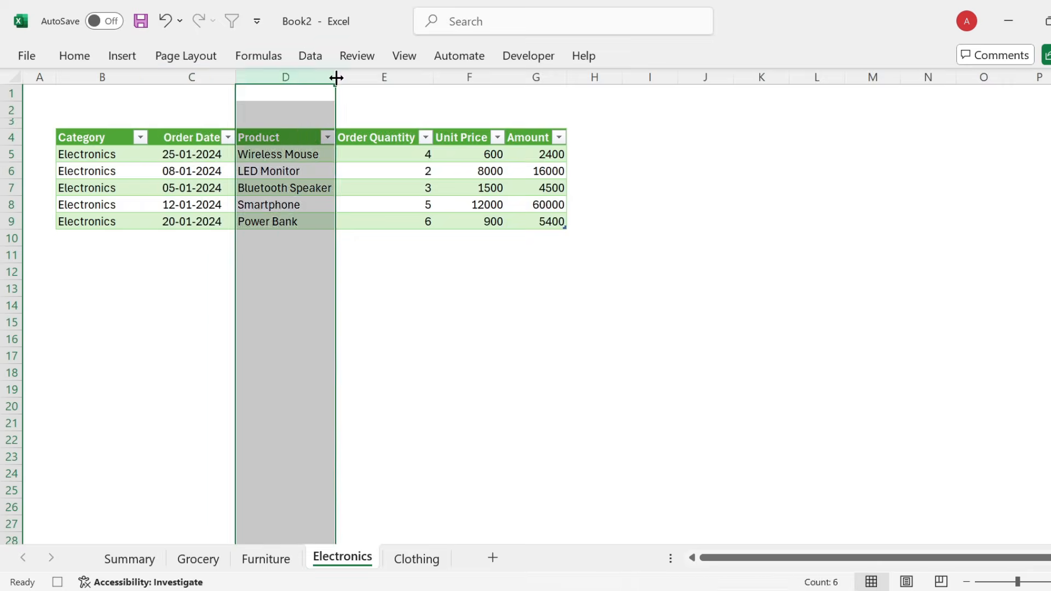
drag(336, 77, 379, 77)
click(426, 188)
click(645, 55)
- Add a thick dark green bottom border across B2:G2 on the Electronics sheet
drag(102, 109, 608, 109)
click(640, 369)
click(775, 242)
click(686, 370)
click(849, 561)
- Enter the heading Electronics in B2, format it in bold dark green, and stop the macro recording
text(Electronics)
click(74, 55)
click(404, 55)
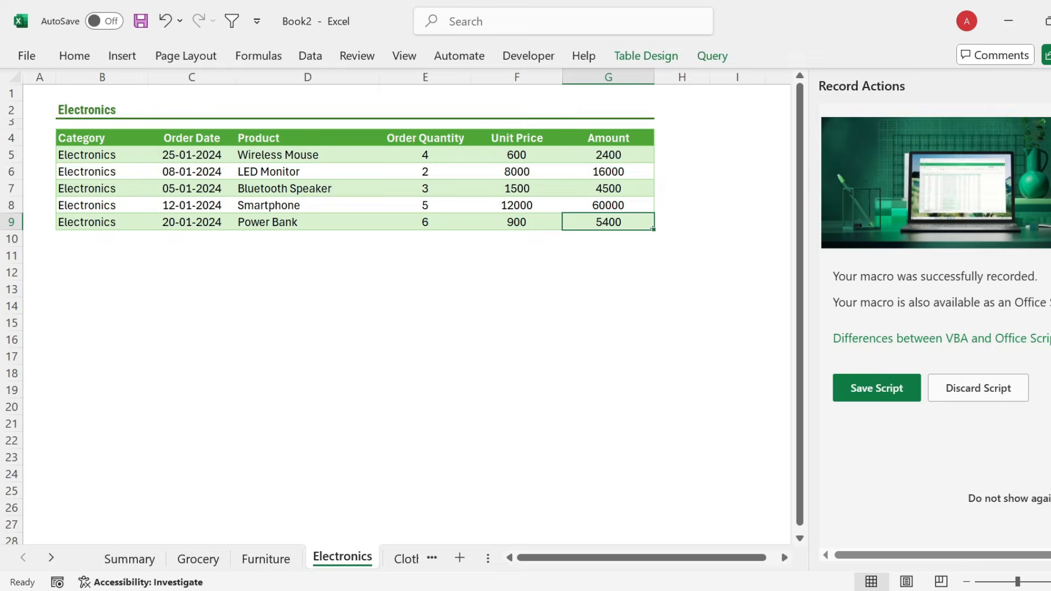
- Add a dark green bottom border across B2:G2 on the Clothing sheet and enter the heading Clothing in B2
click(416, 559)
click(528, 293)
drag(102, 109, 608, 109)
click(849, 561)
text(Clothing)
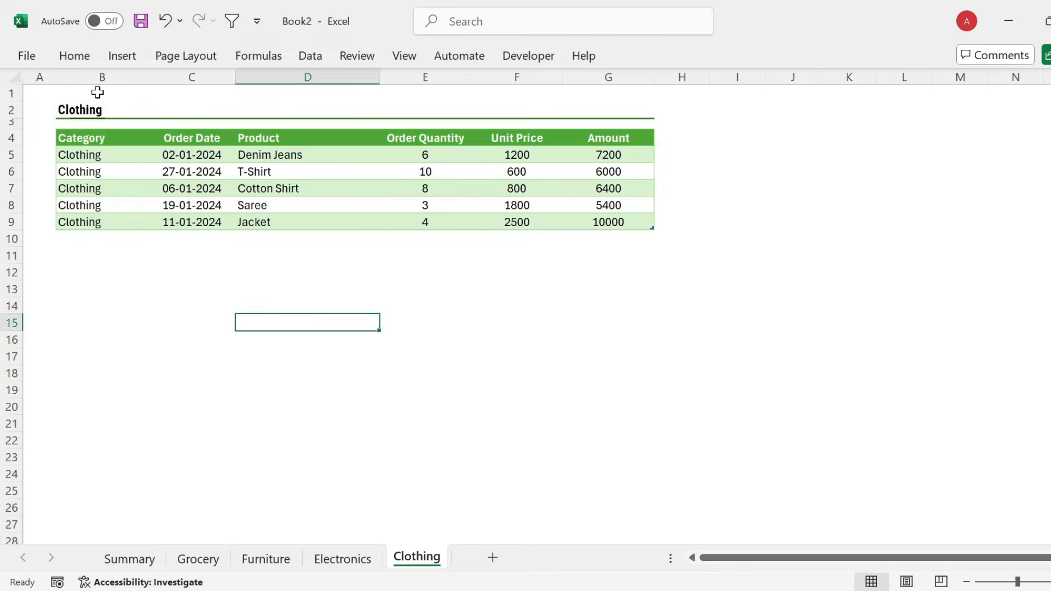
- Set up the heading row B2:G2 on the Grocery sheet and enter the heading Grocery in B2
click(197, 559)
click(404, 55)
drag(101, 109, 608, 109)
key(ctrl+1)
click(688, 368)
click(846, 555)
text(Grocery)
- Apply a thick bottom border to B2:G2 beneath the Grocery heading
key(shift+Right)
key(shift+Right)
key(shift+Right)
key(shift+Right)
key(shift+Right)
key(ctrl+1)
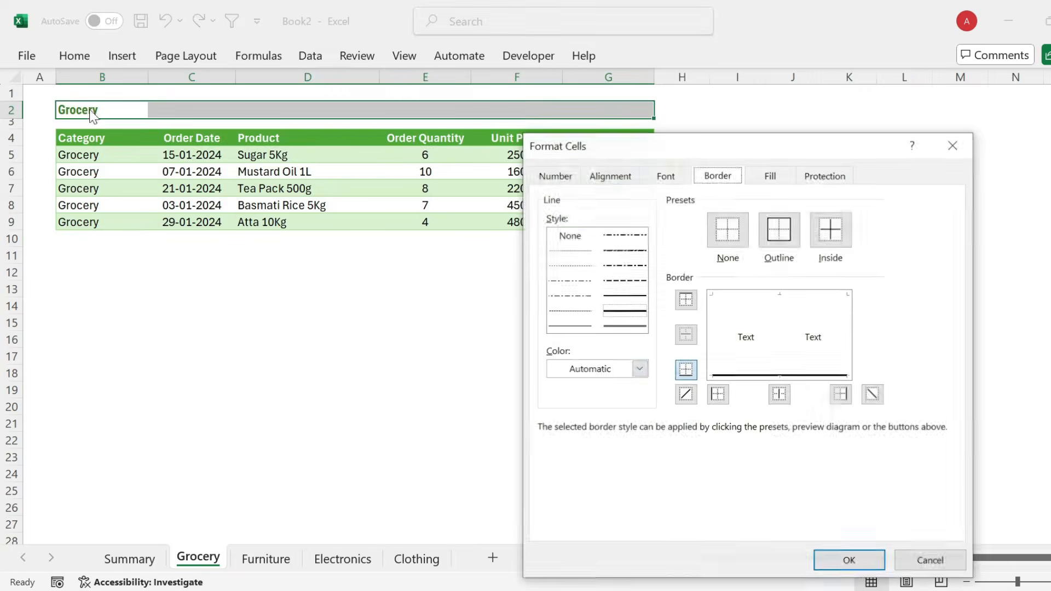
click(849, 561)
click(490, 371)
click(517, 306)
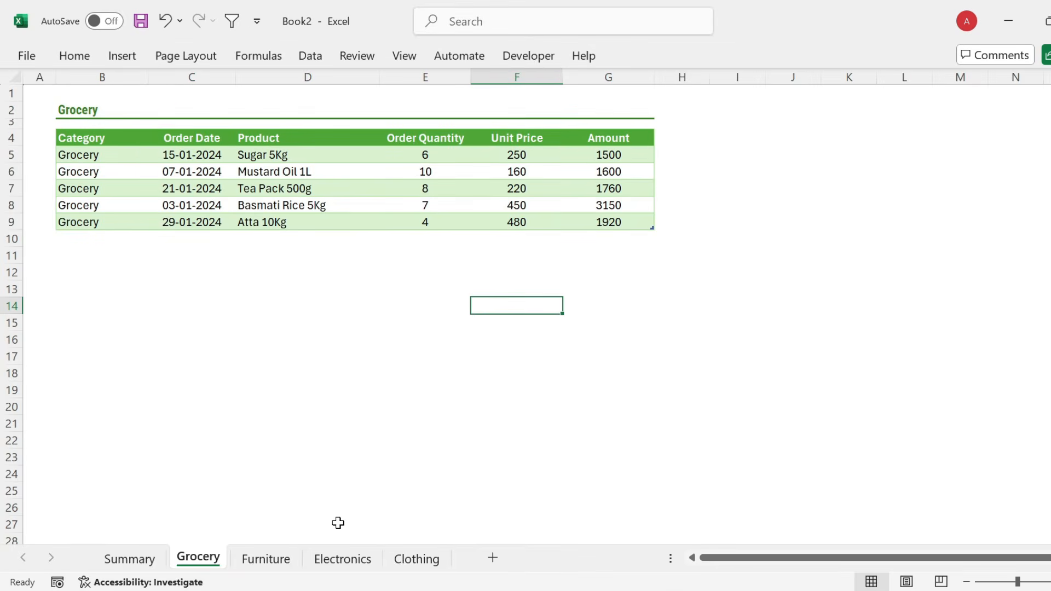
- Check the formatting of the Furniture, Electronics and Clothing sheets
click(281, 559)
click(338, 559)
click(416, 559)
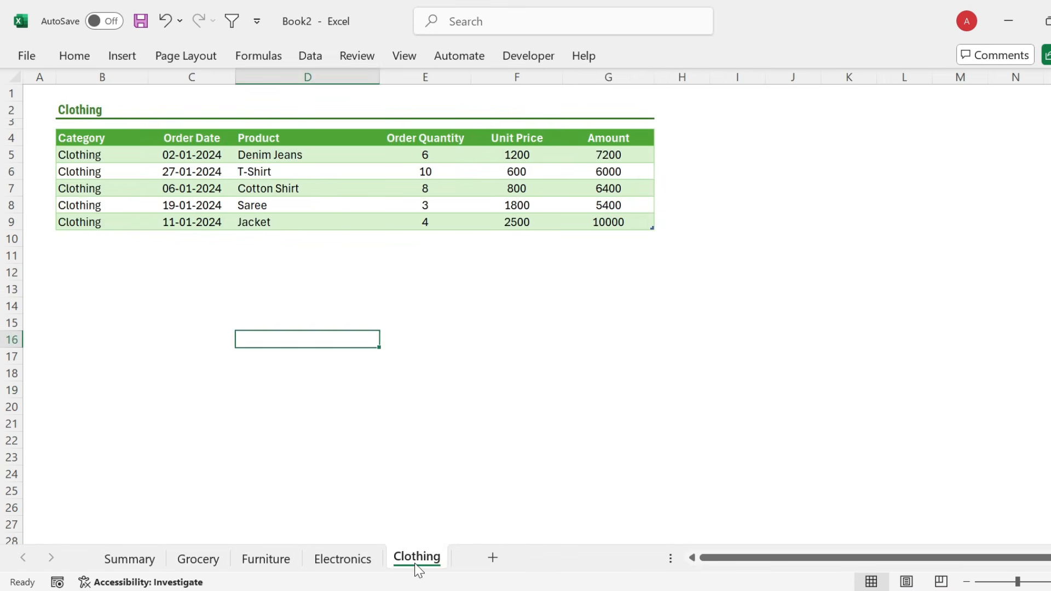
- Turn off Adjust column width in the external data properties of the Grocery table
click(181, 560)
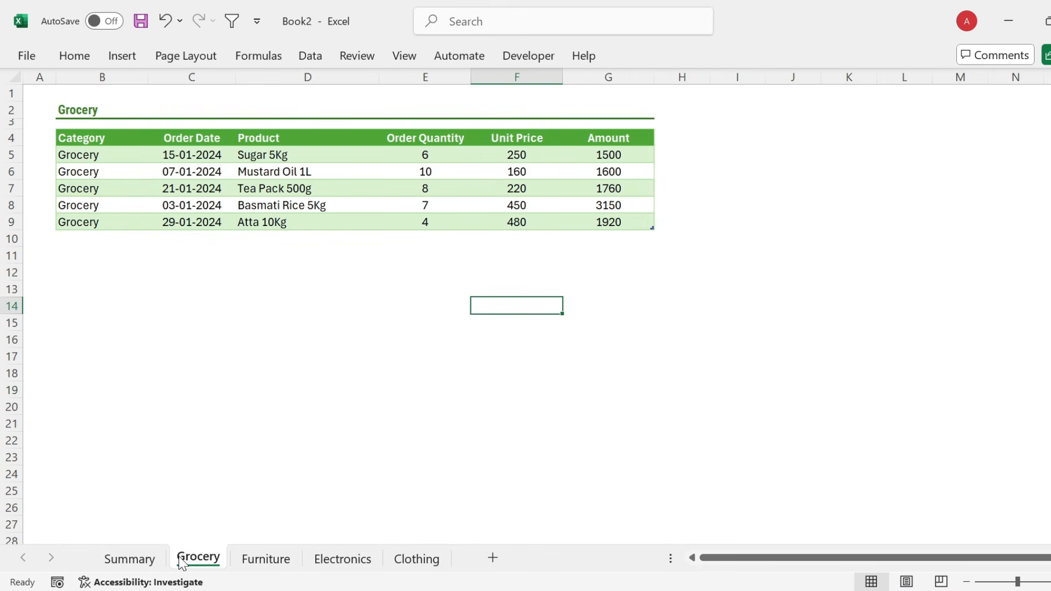
click(431, 200)
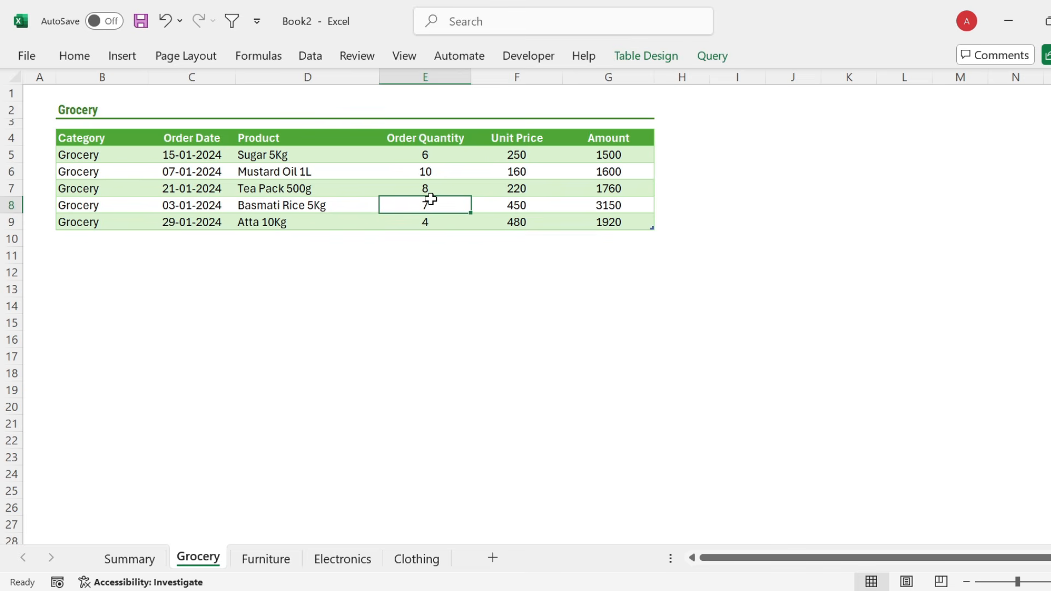
click(666, 55)
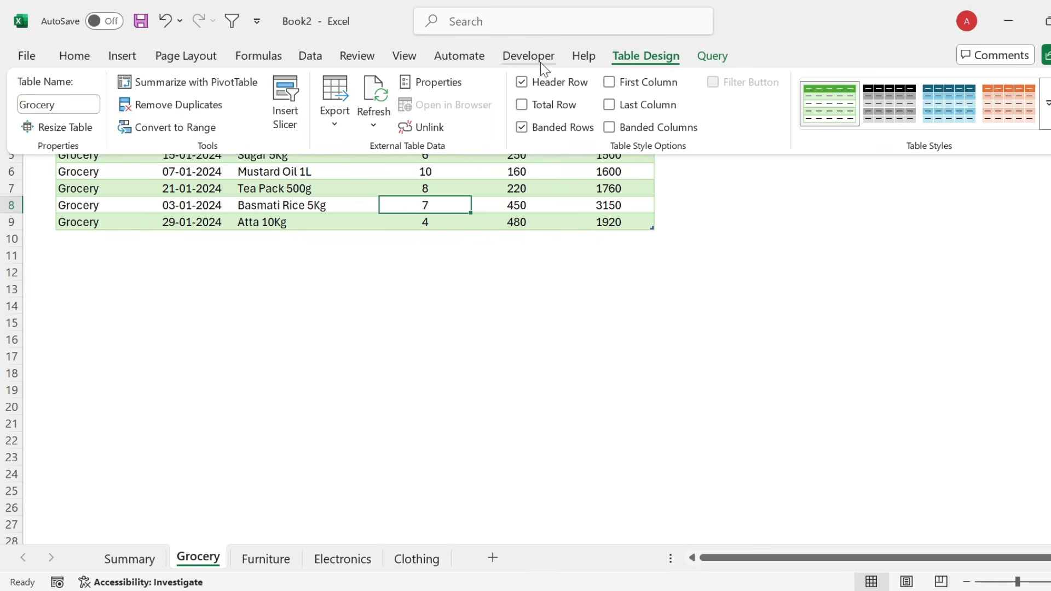
click(456, 84)
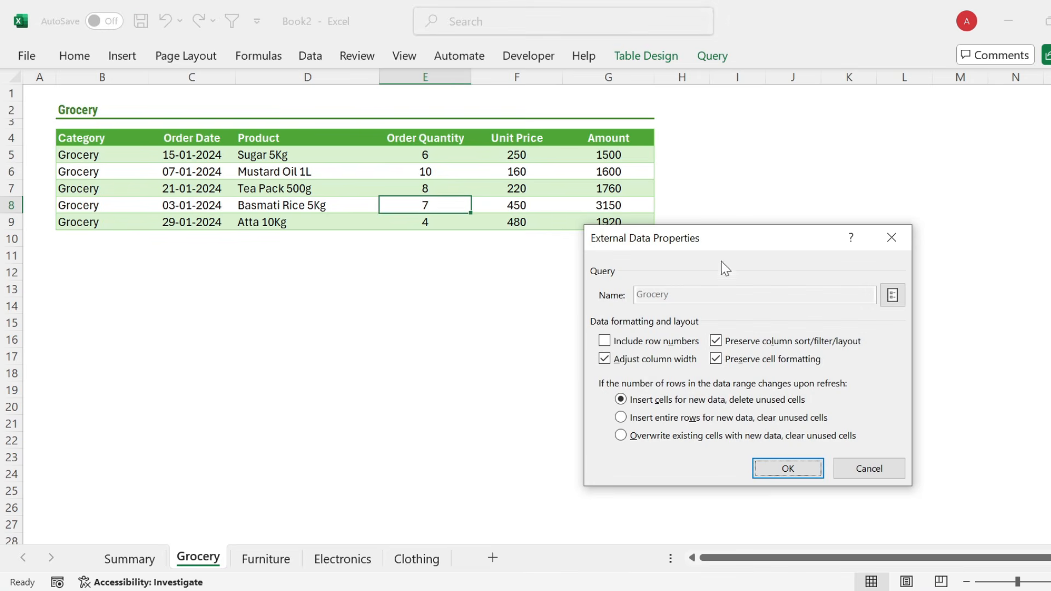
click(608, 361)
click(807, 469)
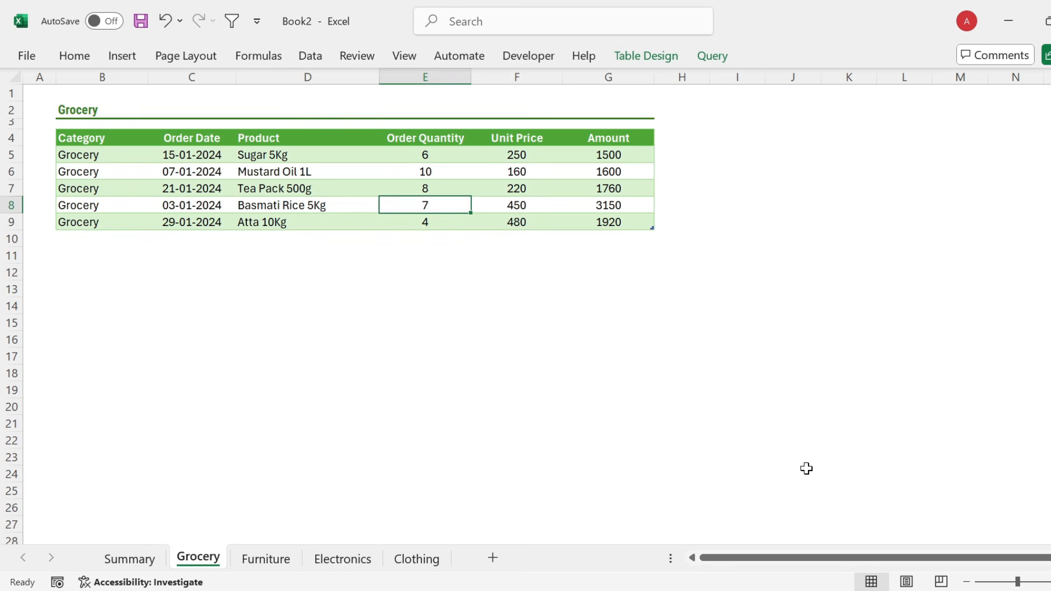
- Turn off automatic column width adjustment for the Furniture table in its external data properties
click(282, 565)
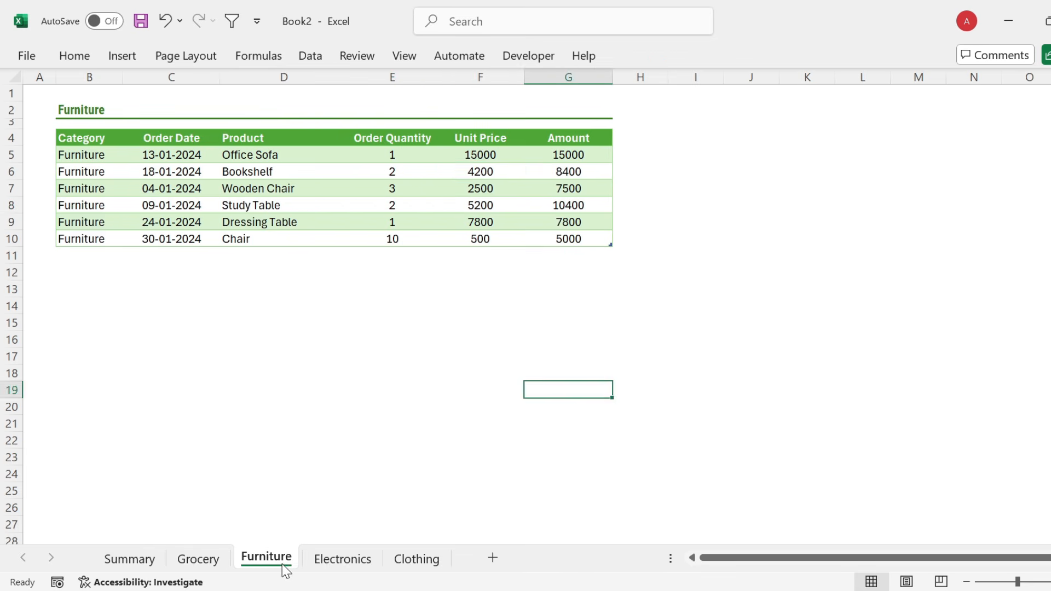
click(490, 178)
click(650, 55)
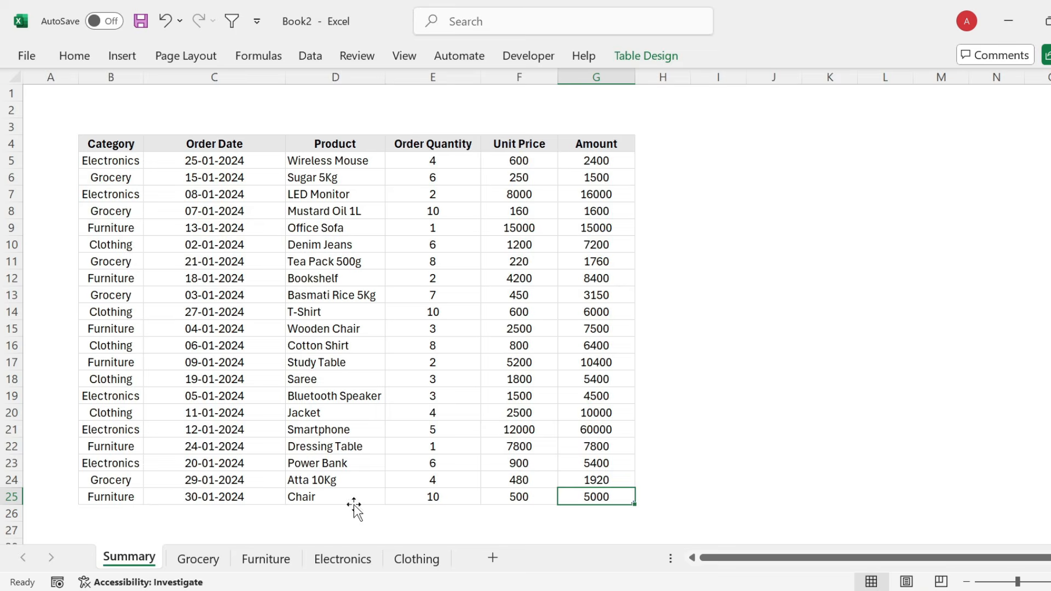
- Look through the Grocery, Furniture, Electronics and Clothing sheets to compare their layouts
click(195, 560)
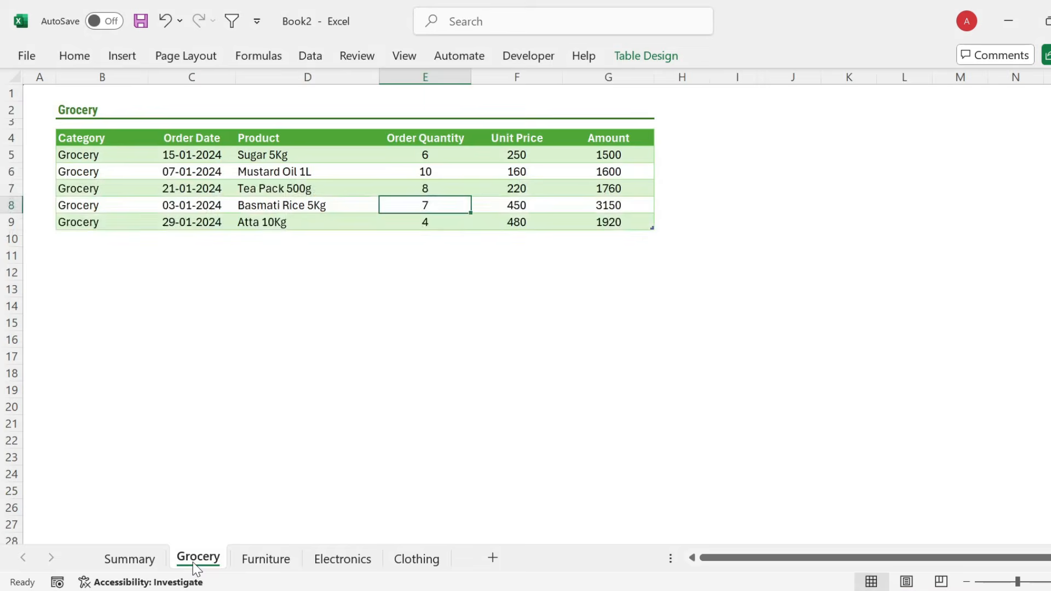
click(264, 559)
click(330, 565)
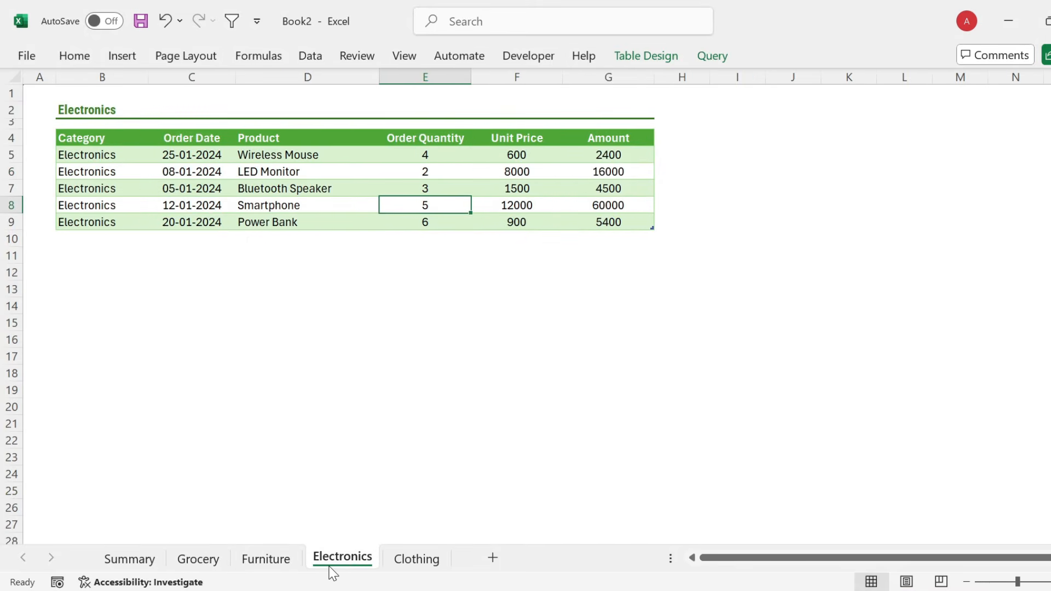
click(439, 565)
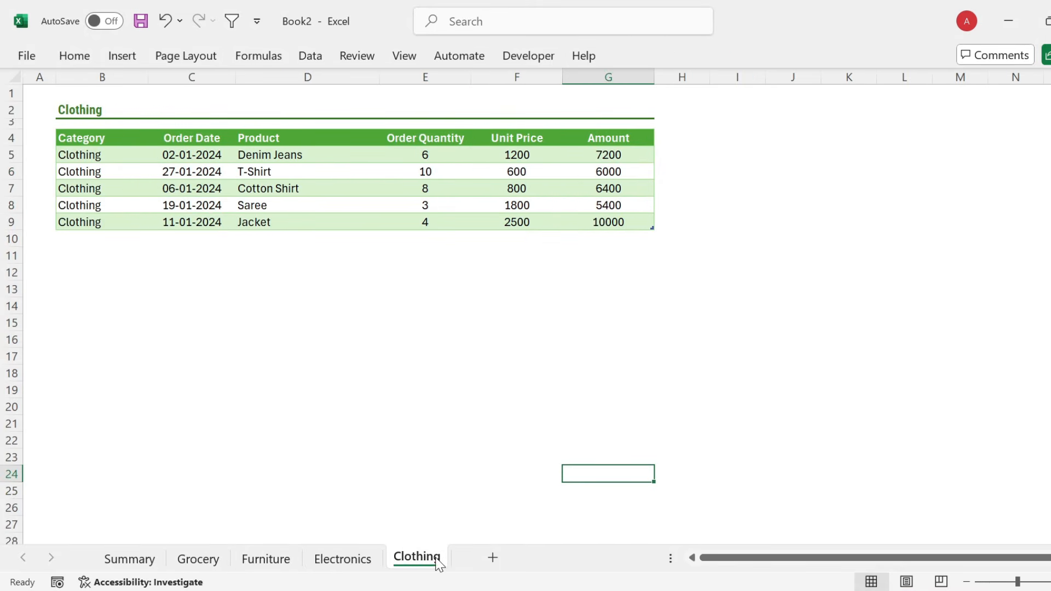
- Set the width of column A on the Summary sheet to 4.5
click(129, 563)
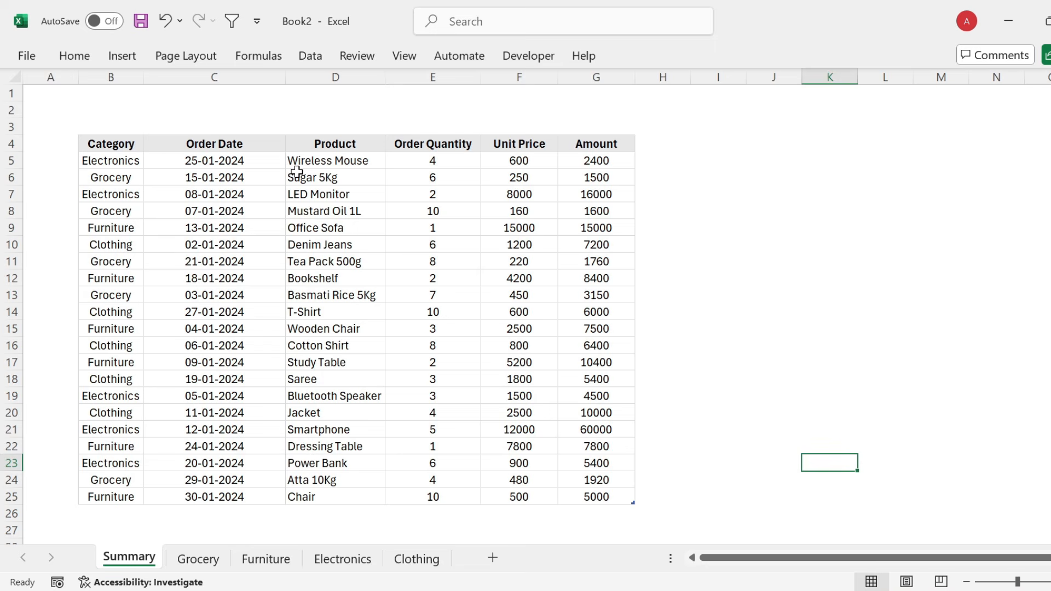
click(42, 70)
right_click(42, 70)
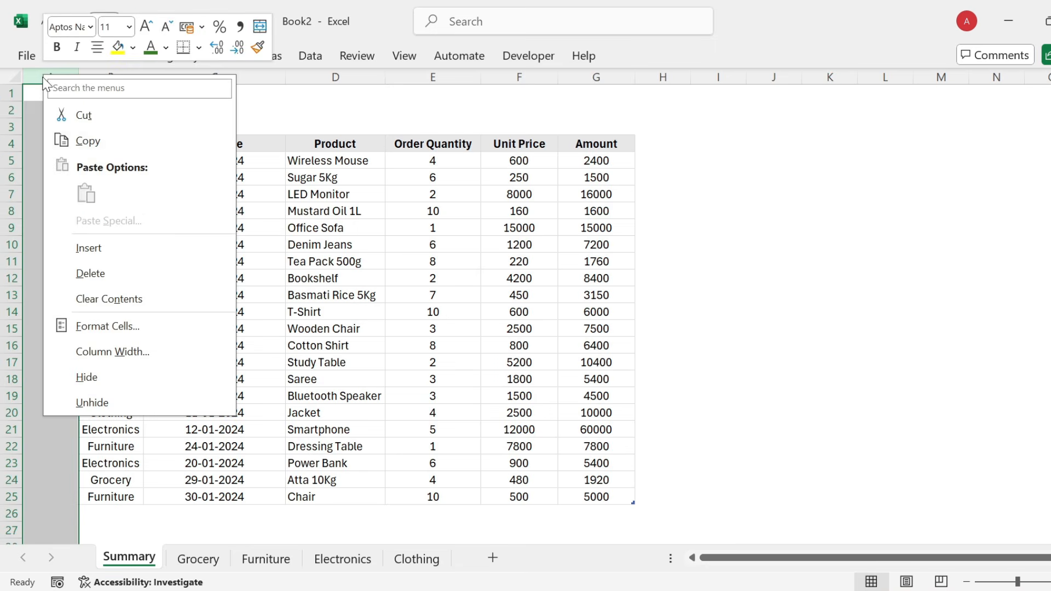
click(104, 356)
text(4.5)
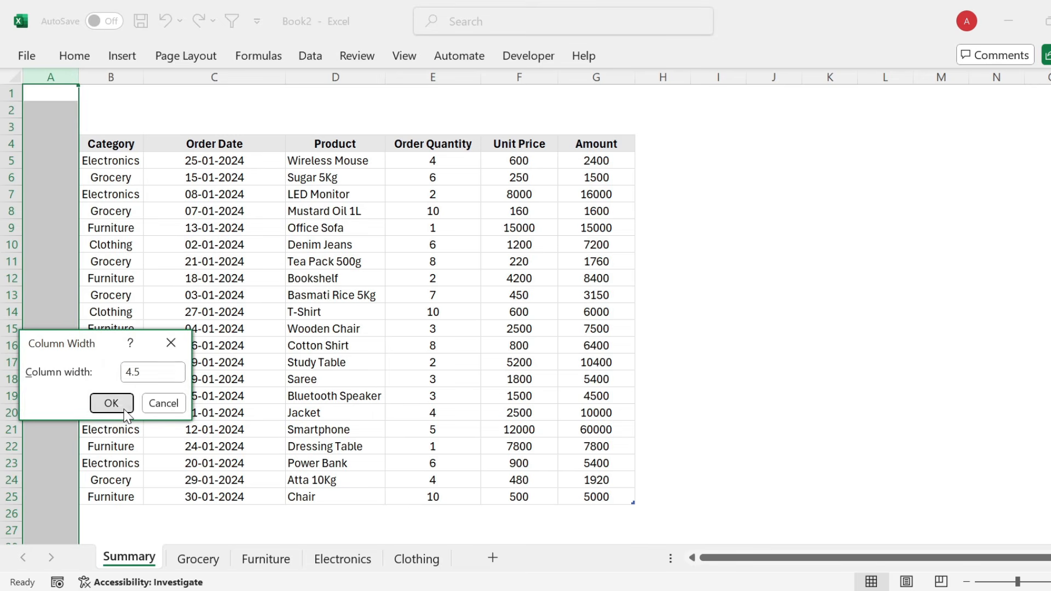
click(113, 404)
- Set the height of row 3 on the Summary sheet to 9
click(17, 127)
right_click(16, 127)
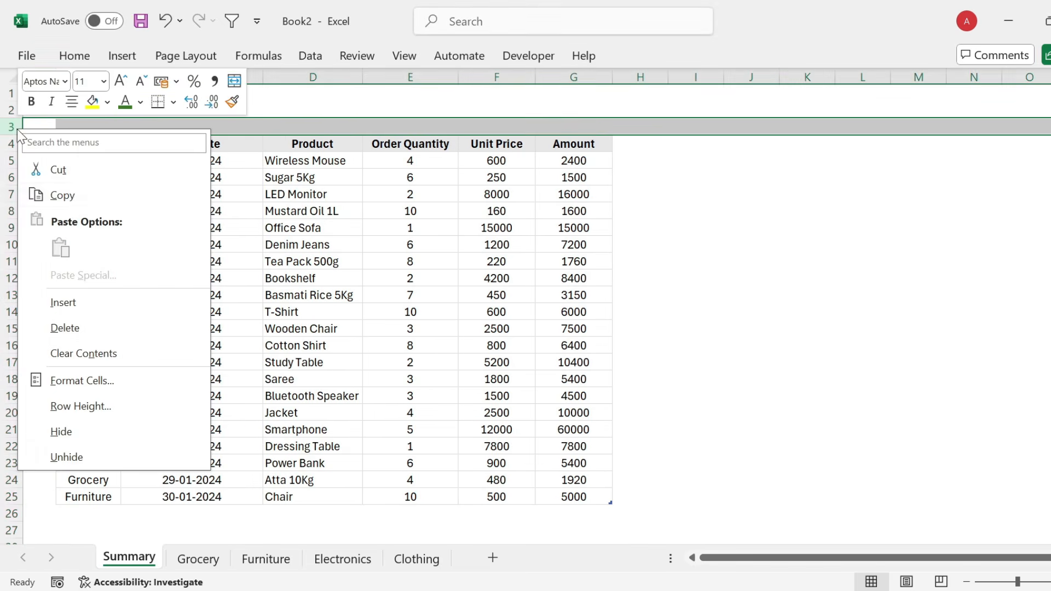
click(80, 406)
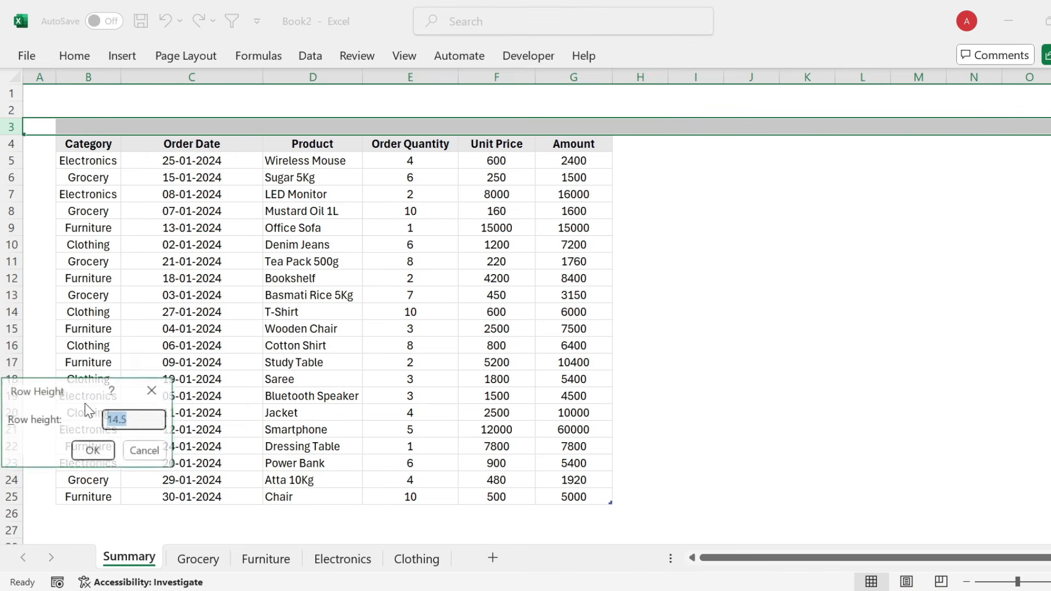
text(9)
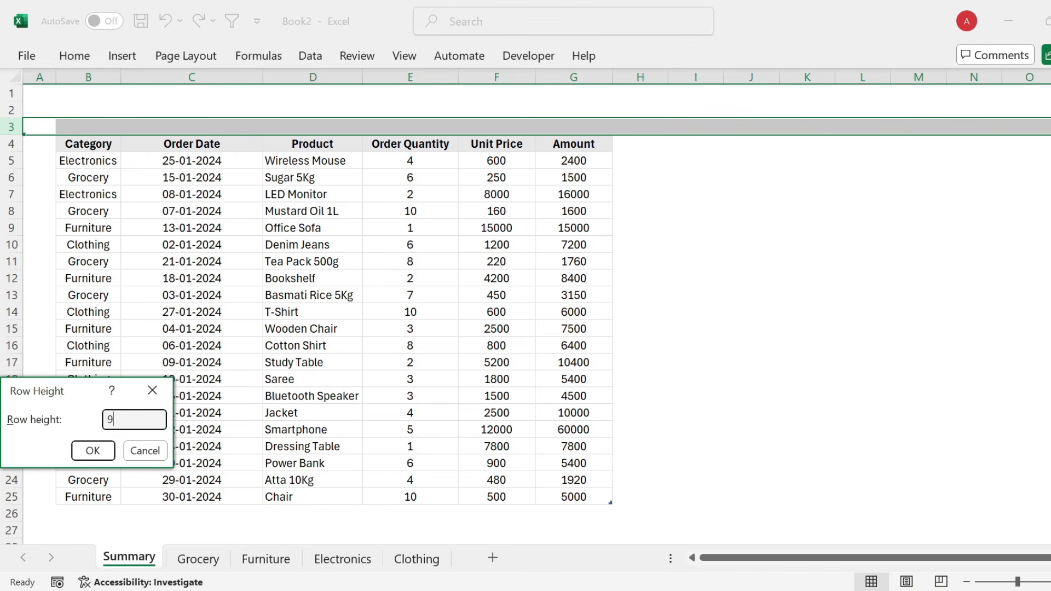
click(93, 451)
- Add a thick dark gray bottom border across B2:G2 on the Summary sheet
click(90, 108)
key(shift+Right)
key(shift+Right)
key(shift+Right)
key(shift+Right)
key(shift+Right)
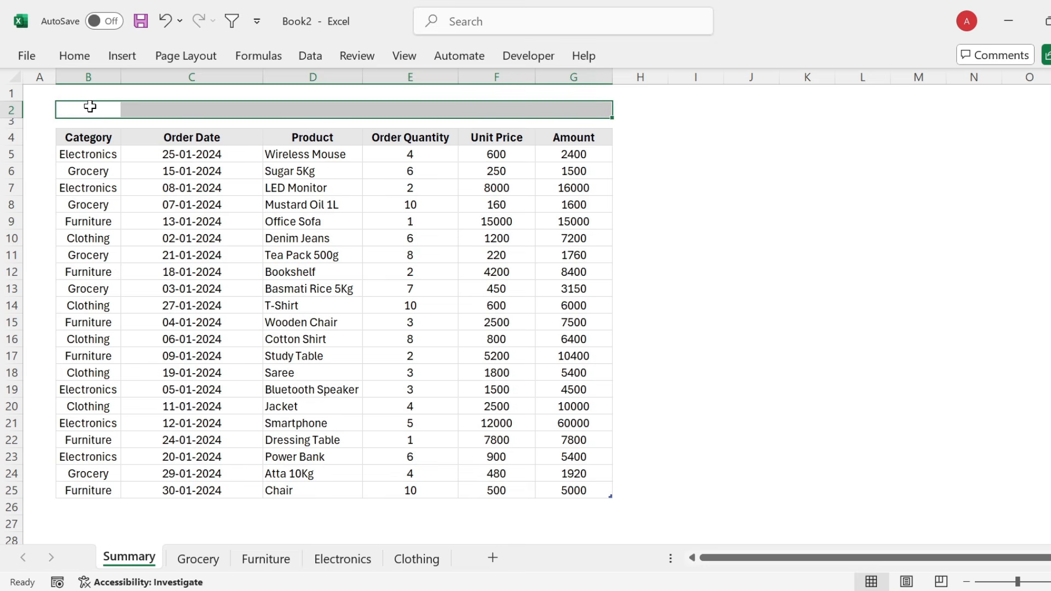
key(ctrl+1)
click(624, 311)
click(645, 375)
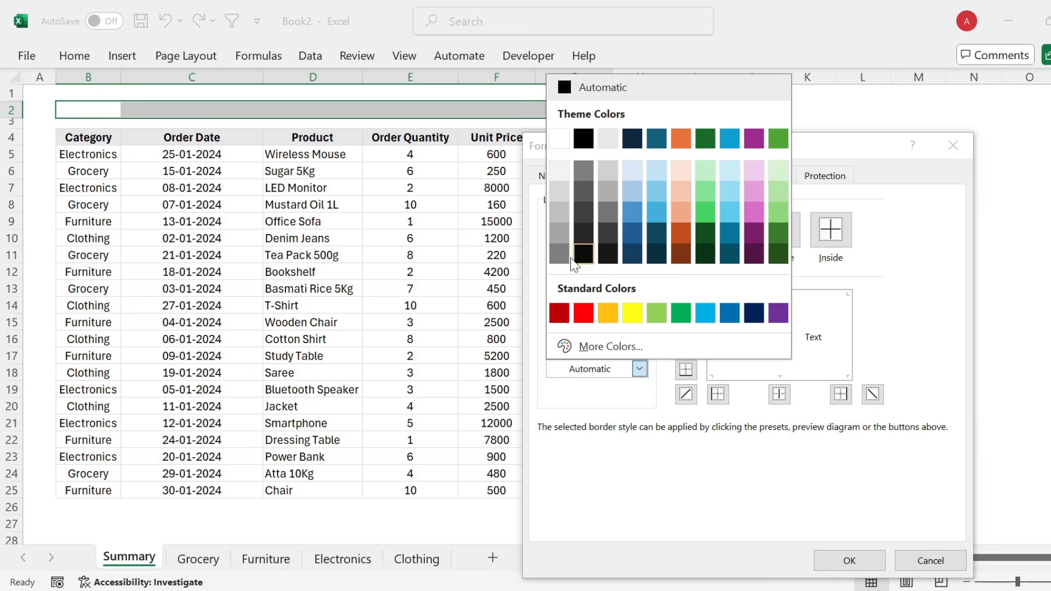
click(560, 249)
click(785, 376)
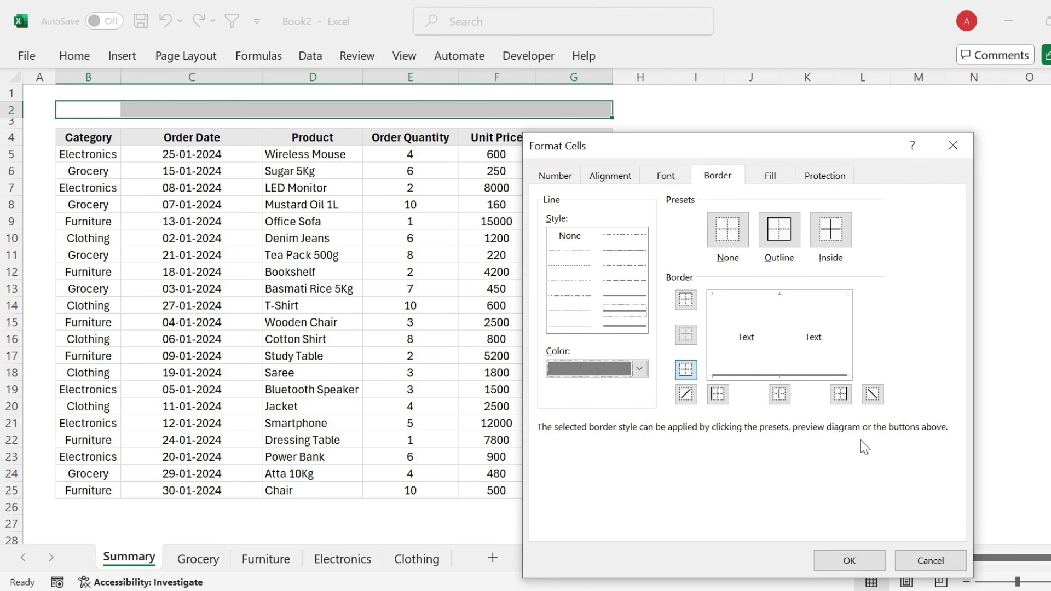
click(862, 556)
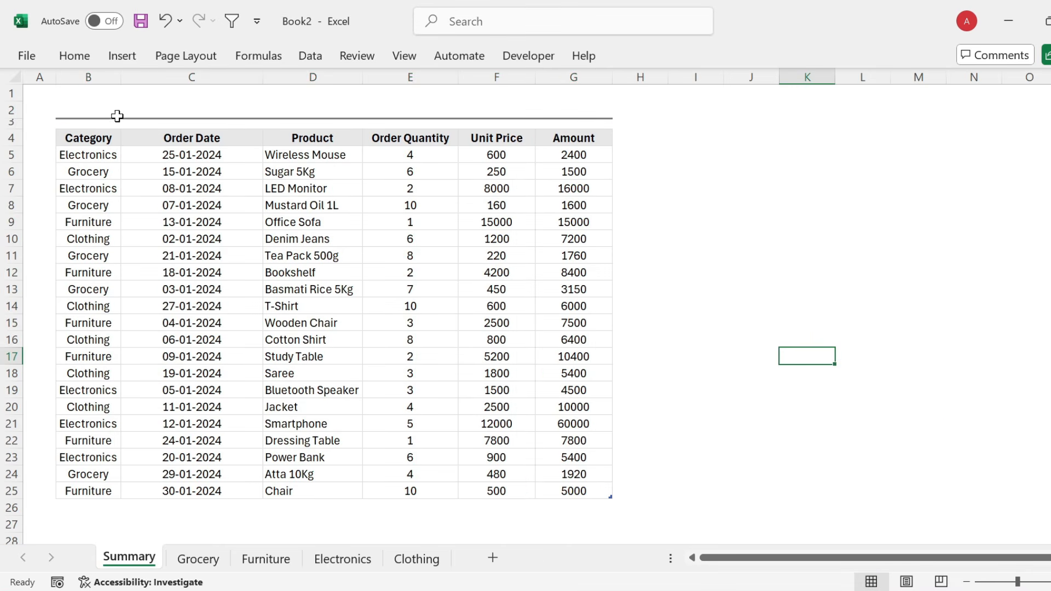
- Enter the heading Summary in B2 and format it in bold Roboto Condensed
click(104, 109)
text(Summary)
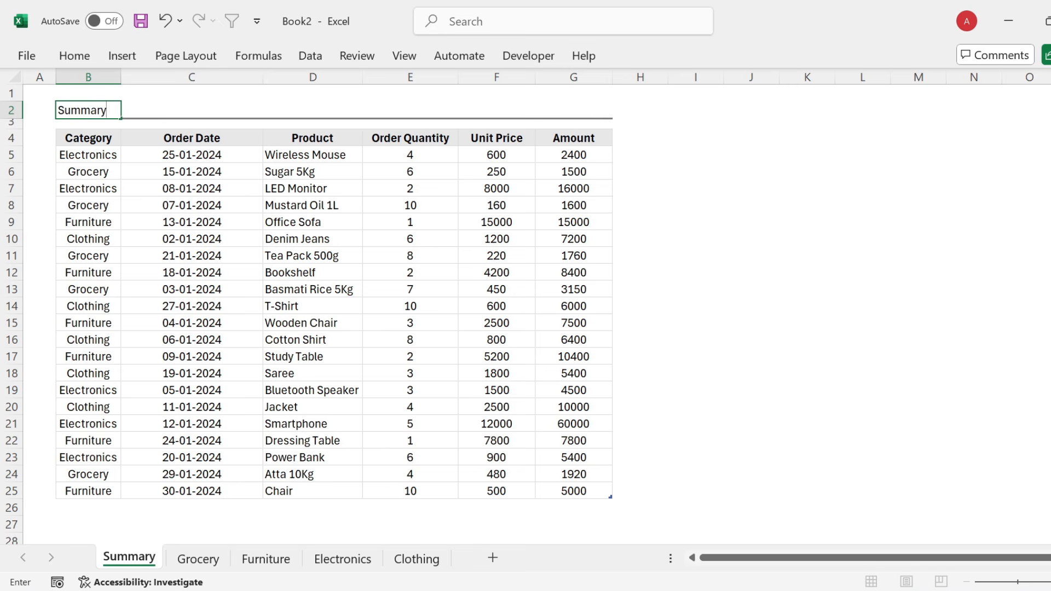
click(313, 172)
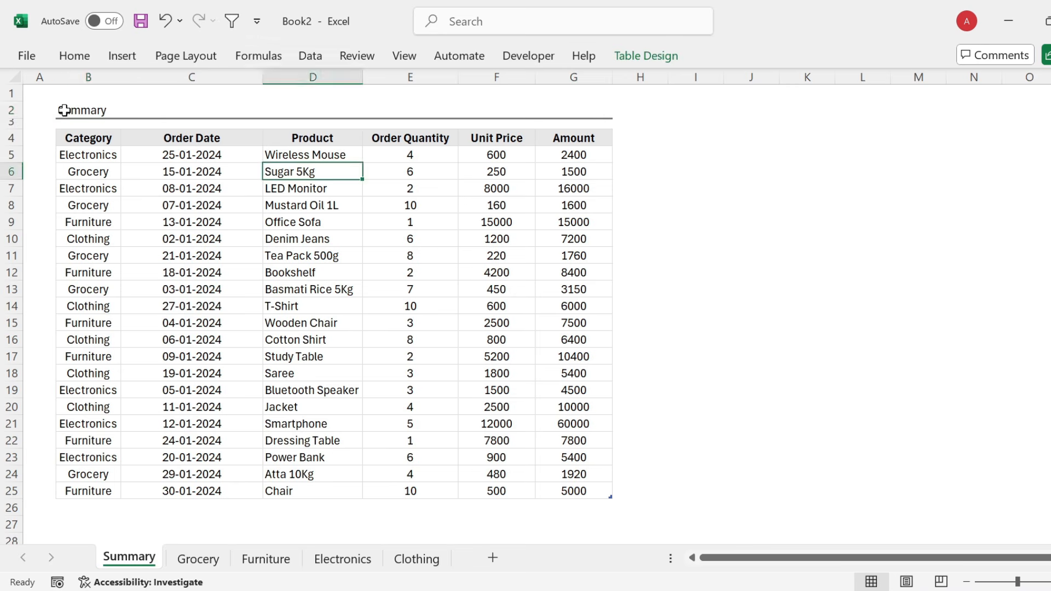
click(64, 111)
click(76, 57)
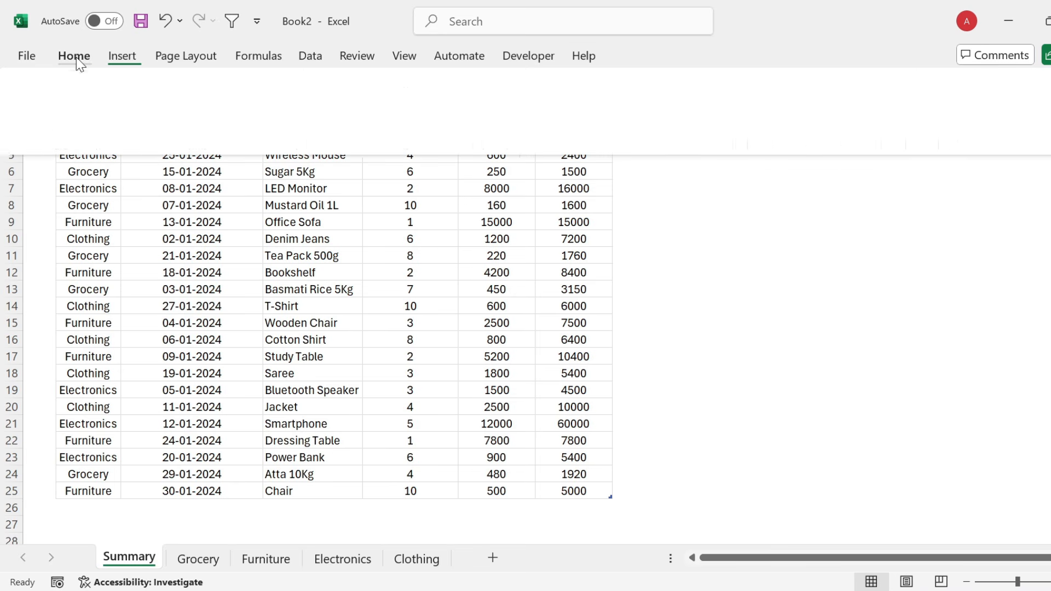
click(156, 89)
text(Ro)
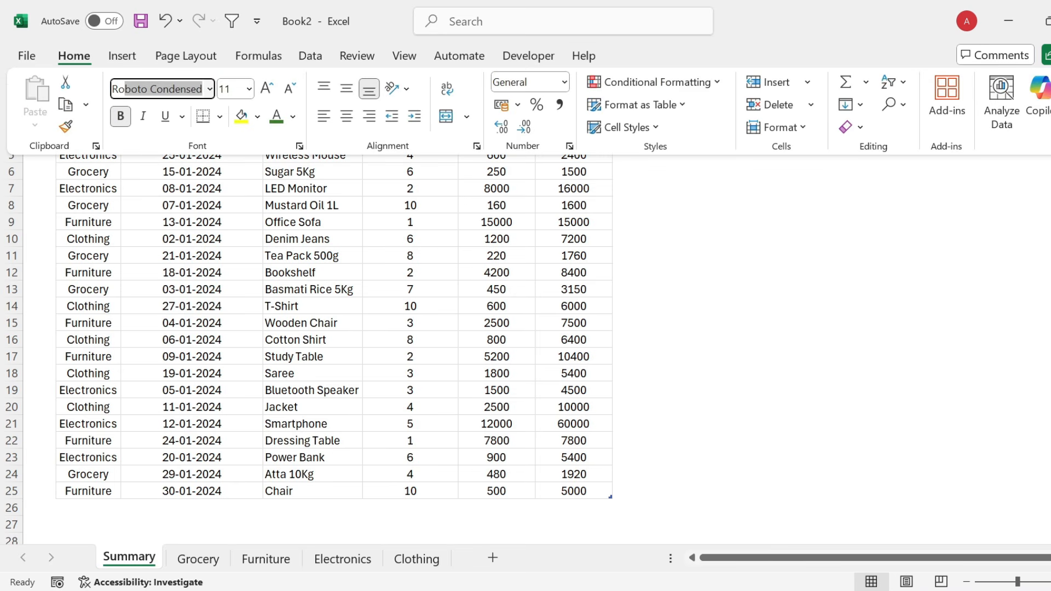
key(Return)
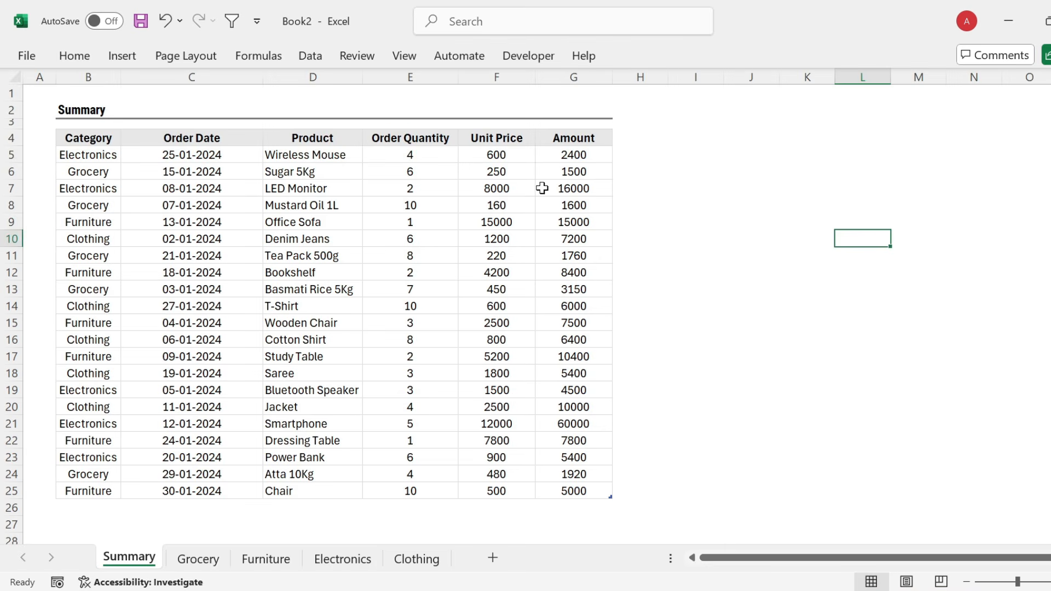
- Freeze the rows above row 5 on the Summary sheet so the heading and column headers stay in view
click(4, 154)
click(400, 55)
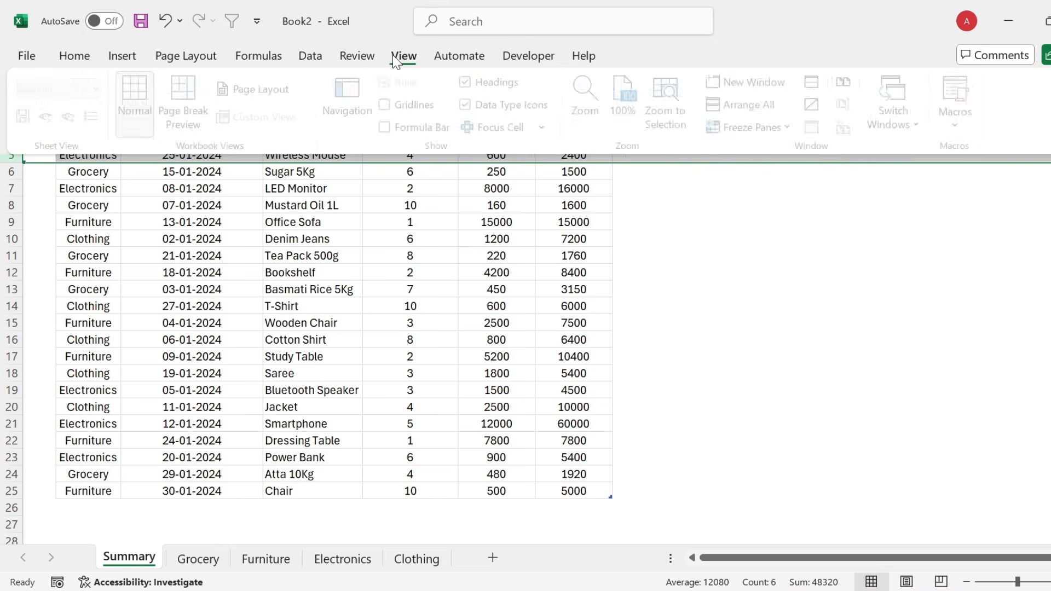
click(758, 127)
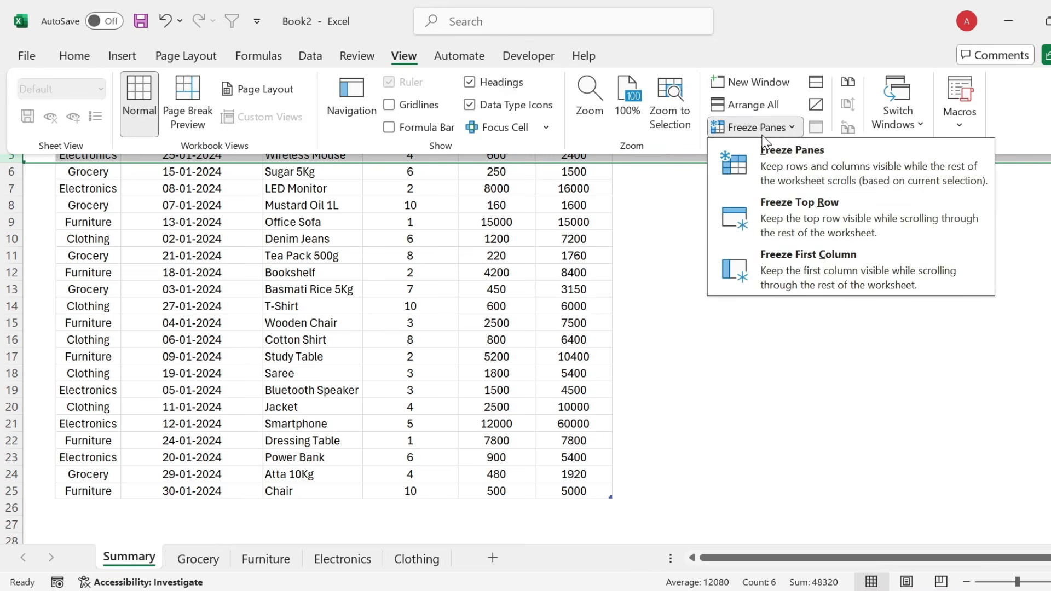
click(801, 171)
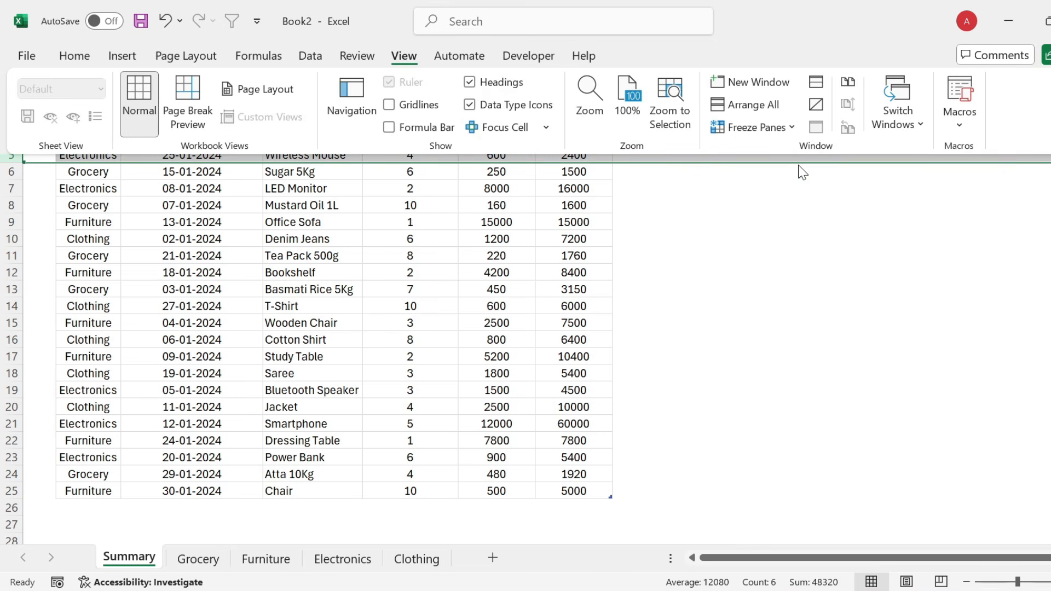
- Examine the Summary sheet down past the end of the table to check that the frozen heading and column headers stay visible
click(642, 277)
click(331, 268)
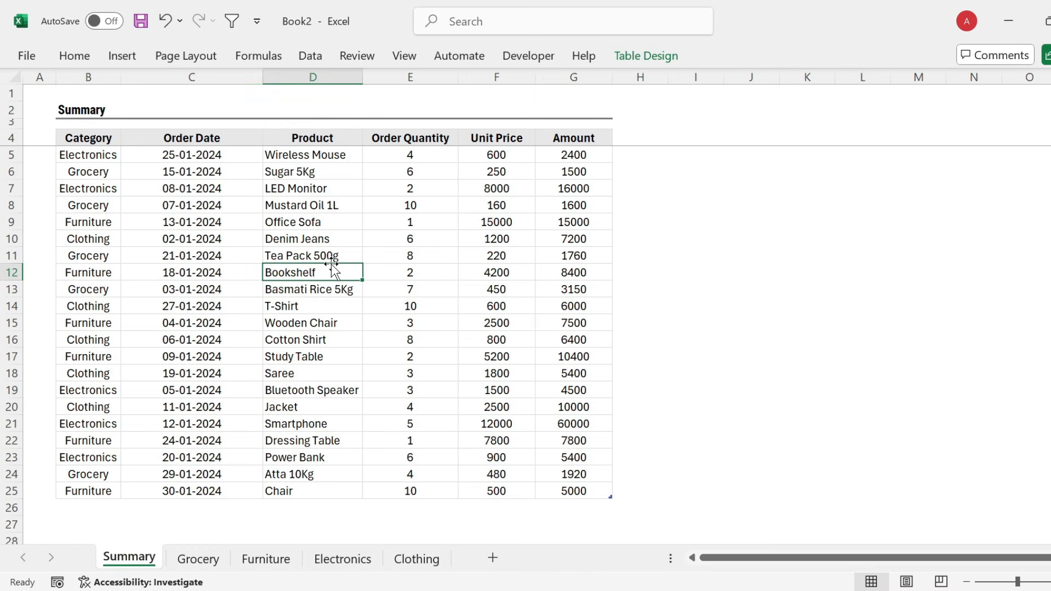
key(Down)
key(Down)
key(Down)
key(Down)
key(Down)
key(Down)
key(Down)
key(Down)
key(Down)
key(Down)
key(Down)
key(Down)
key(Down)
key(Down)
key(Down)
key(Down)
key(Down)
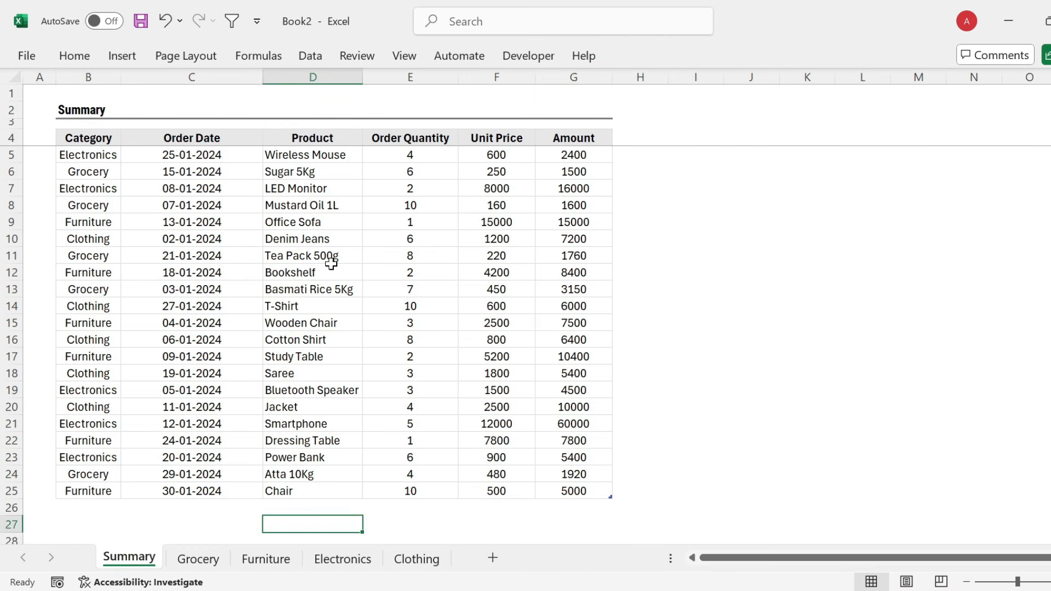
key(Down)
key(Down)
key(Down)
key(Down)
key(Down)
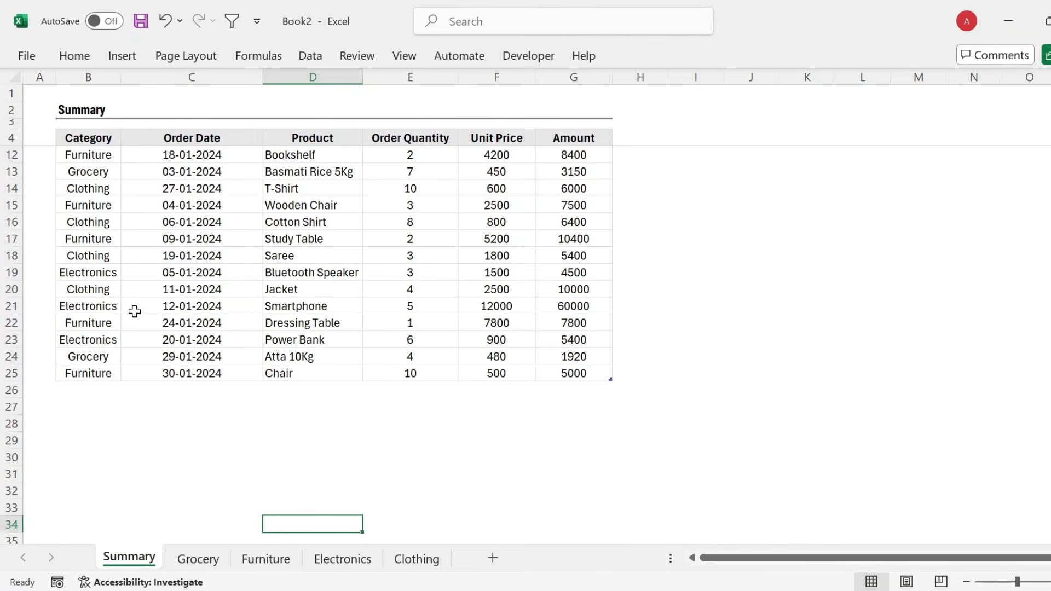
- Add a row 26 record to the Summary table: Electronics, 30/1/2024, SmartWatch, order quantity 5, unit price 400
click(91, 388)
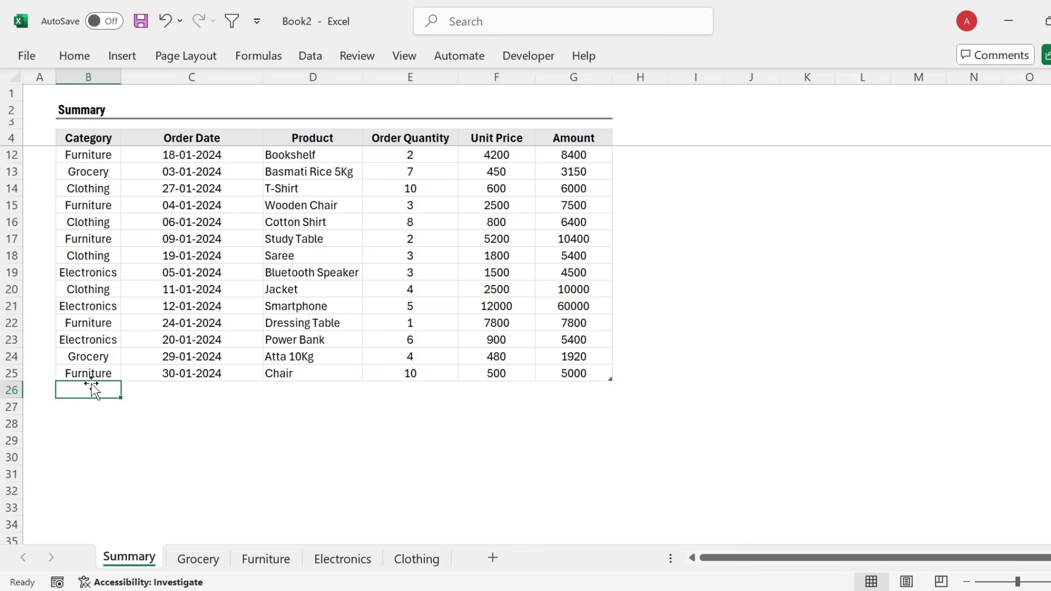
text(e)
key(Tab)
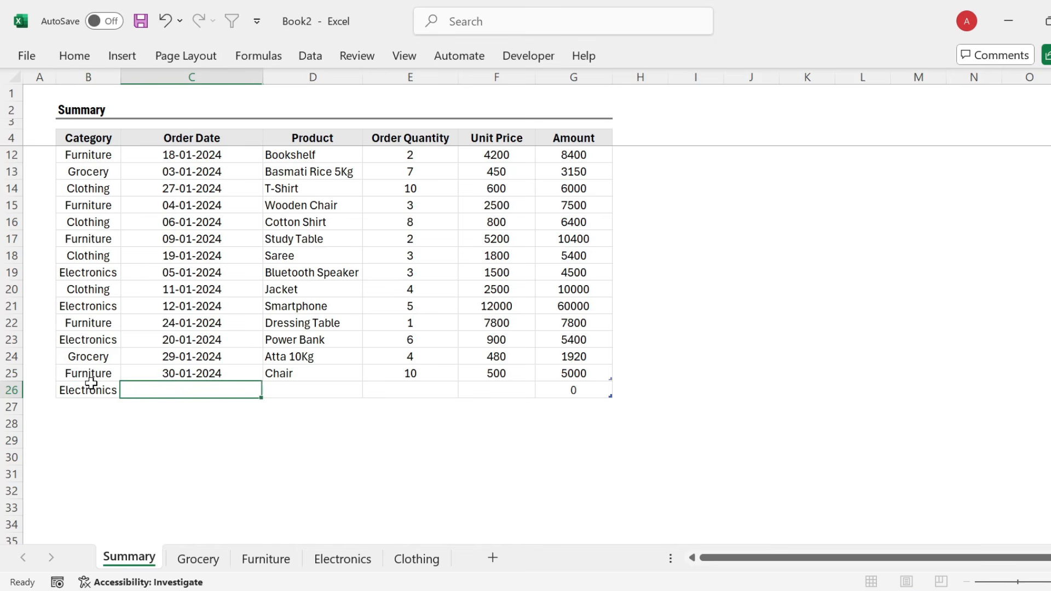
text(30/1/2024)
key(Tab)
text(SmartWatch)
key(Tab)
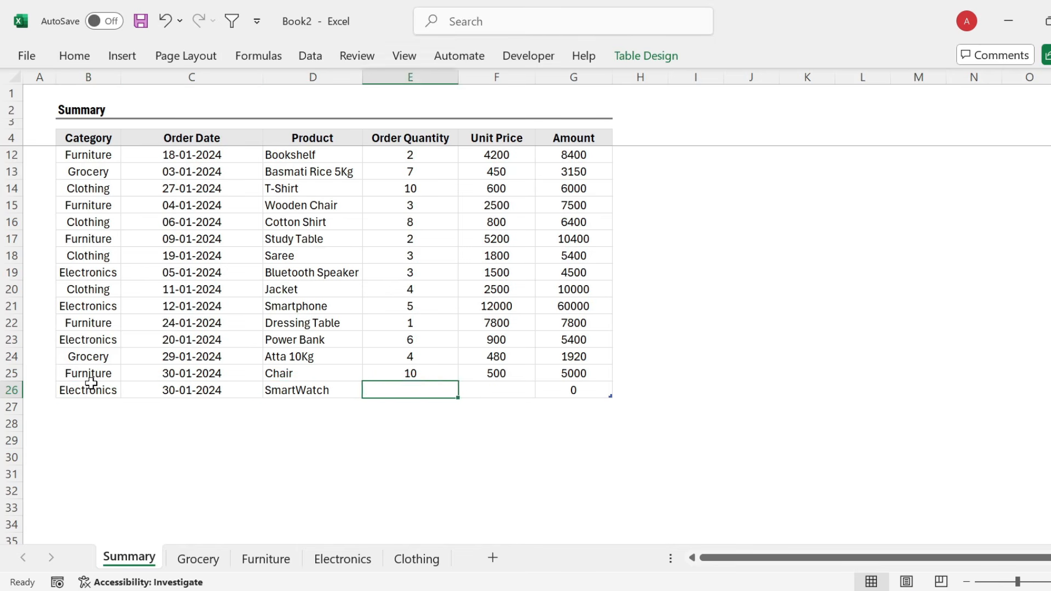
text(5)
key(Tab)
text(400)
key(Tab)
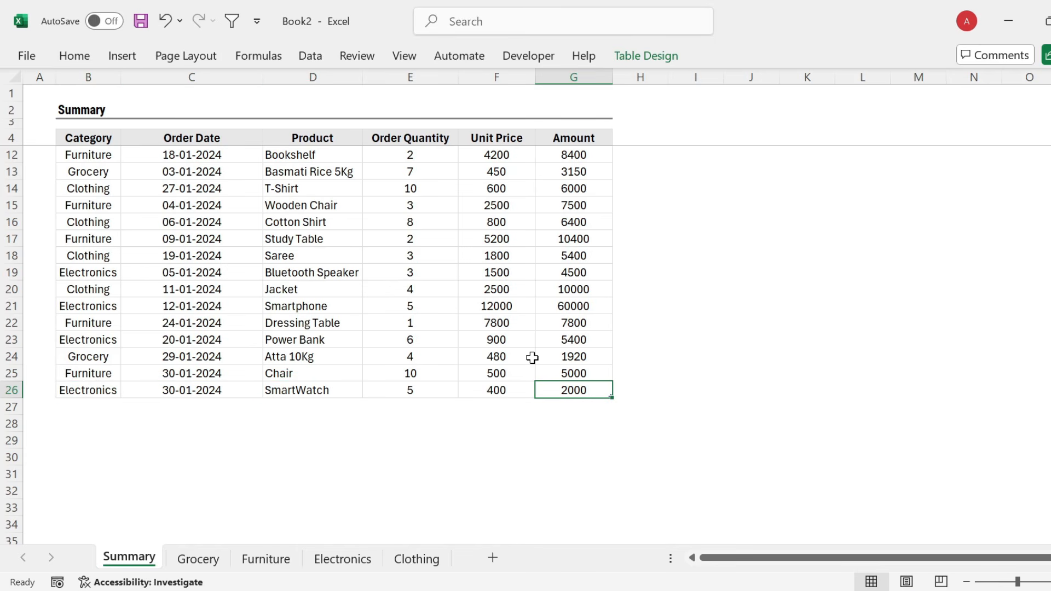
- Refresh the query table on the Electronics sheet to bring in the new SmartWatch record
click(336, 559)
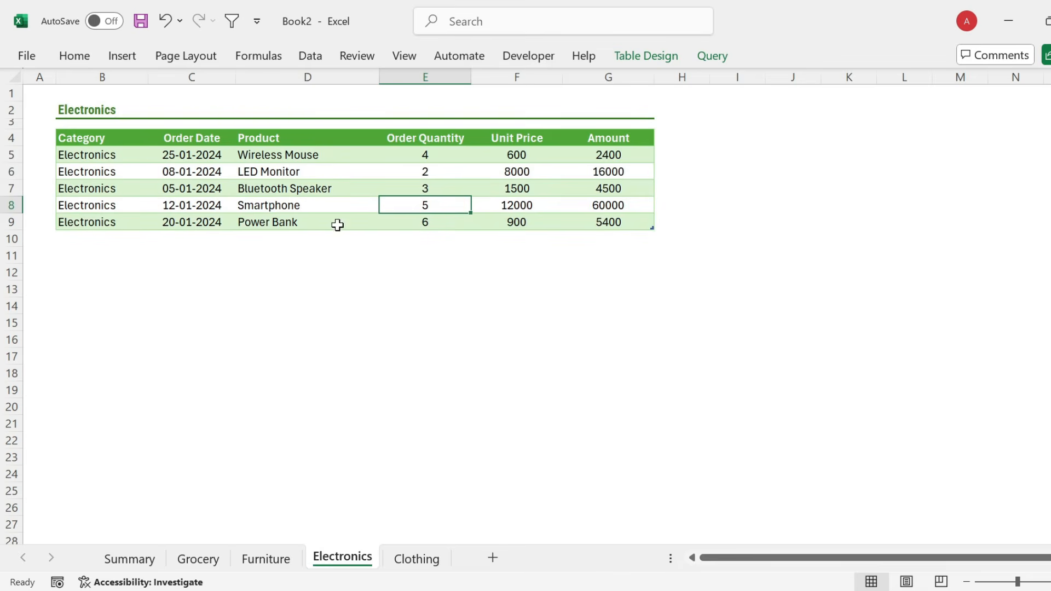
click(367, 187)
right_click(366, 188)
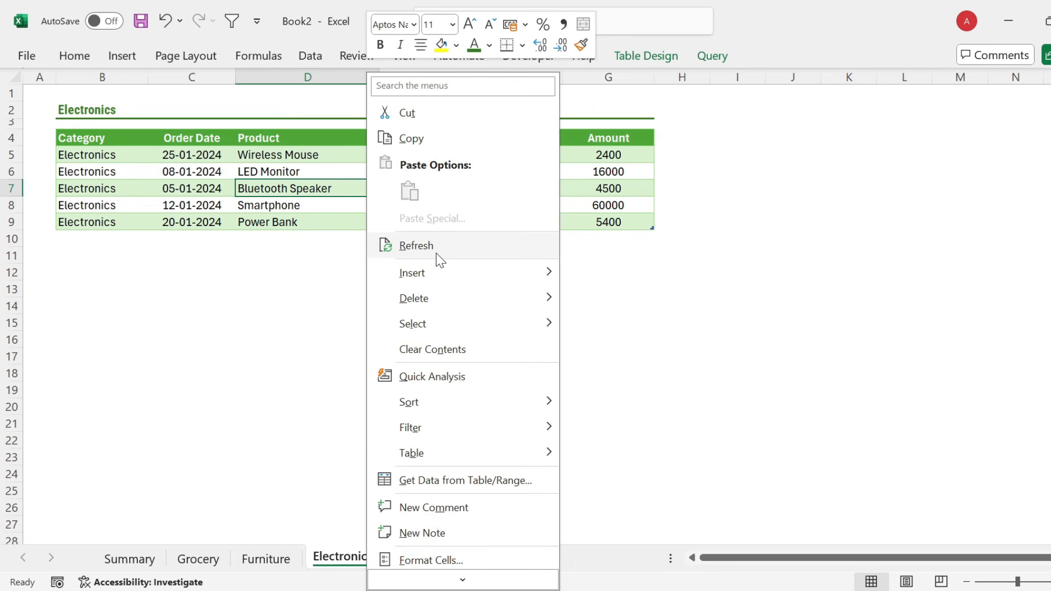
click(416, 246)
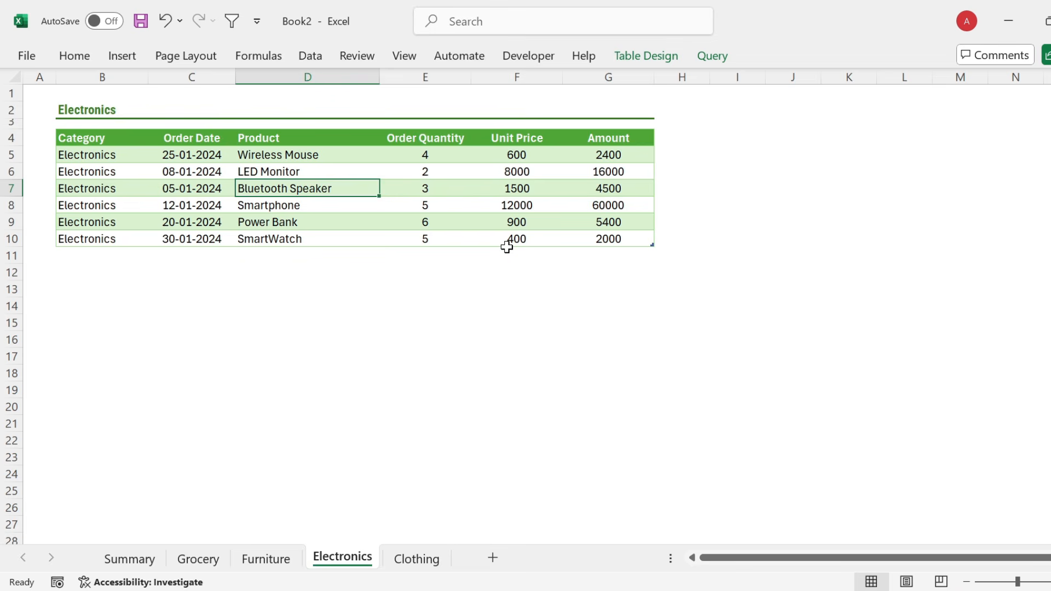
- Copy the records in B18:G22 of the Summary sheet and paste them directly below the table, starting at B27
click(129, 558)
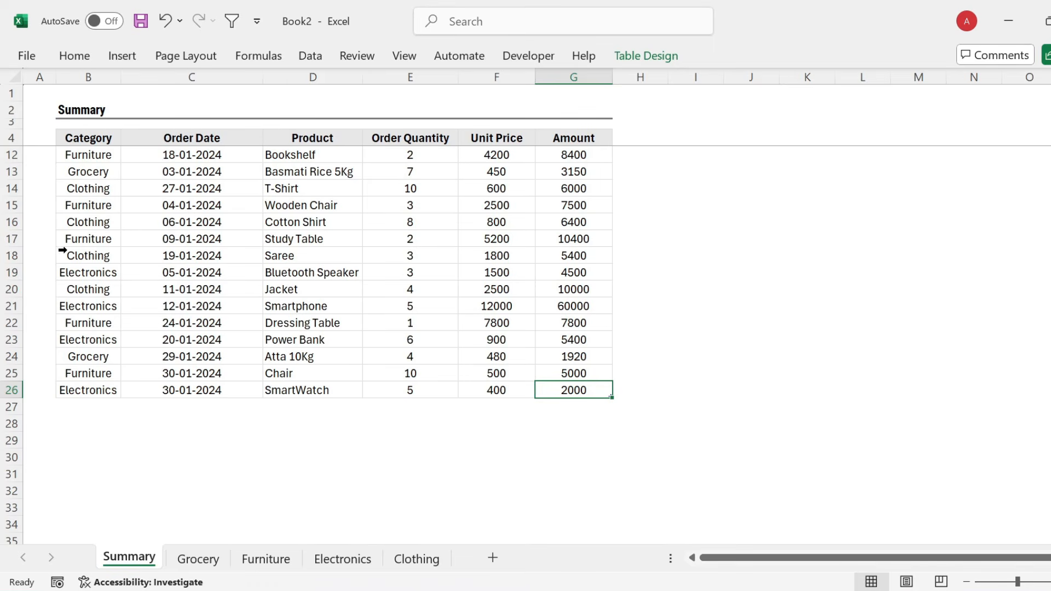
drag(82, 255, 81, 316)
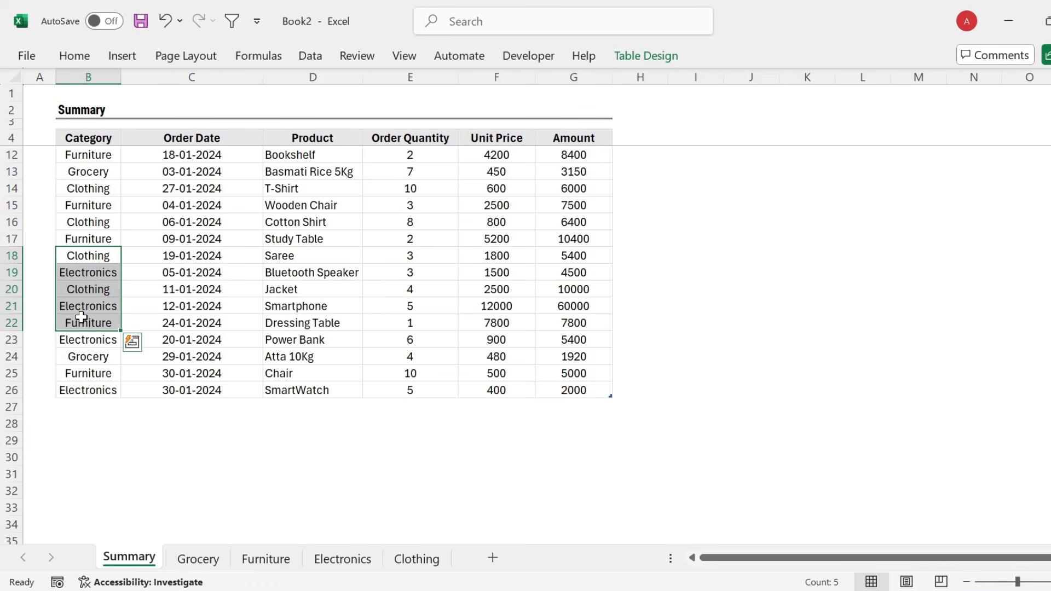
key(ctrl+shift+Right)
key(ctrl+c)
key(Down)
key(Down)
key(Down)
key(Down)
key(Down)
key(Down)
key(Down)
key(Down)
key(Down)
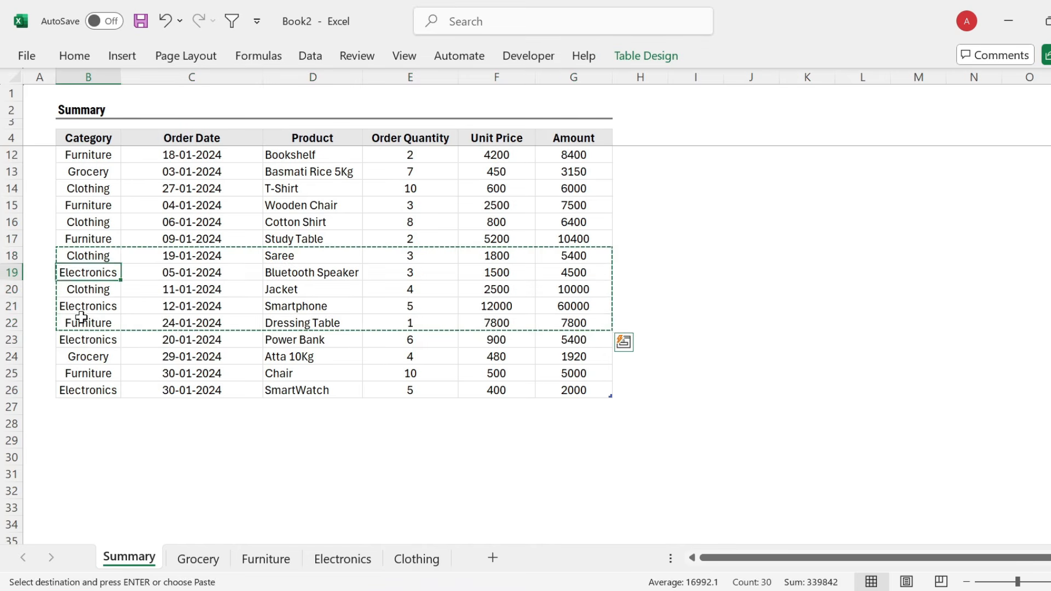
key(ctrl+v)
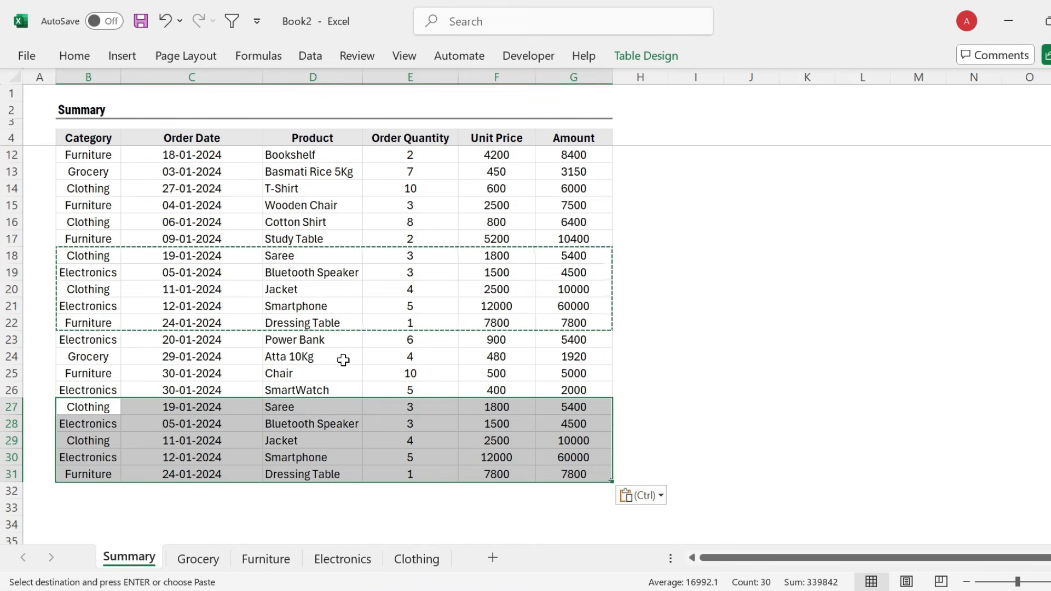
- Replace the product names in D27:D31 with Pant, HeadPhone, Dress, Smart TV and Chairs
click(283, 403)
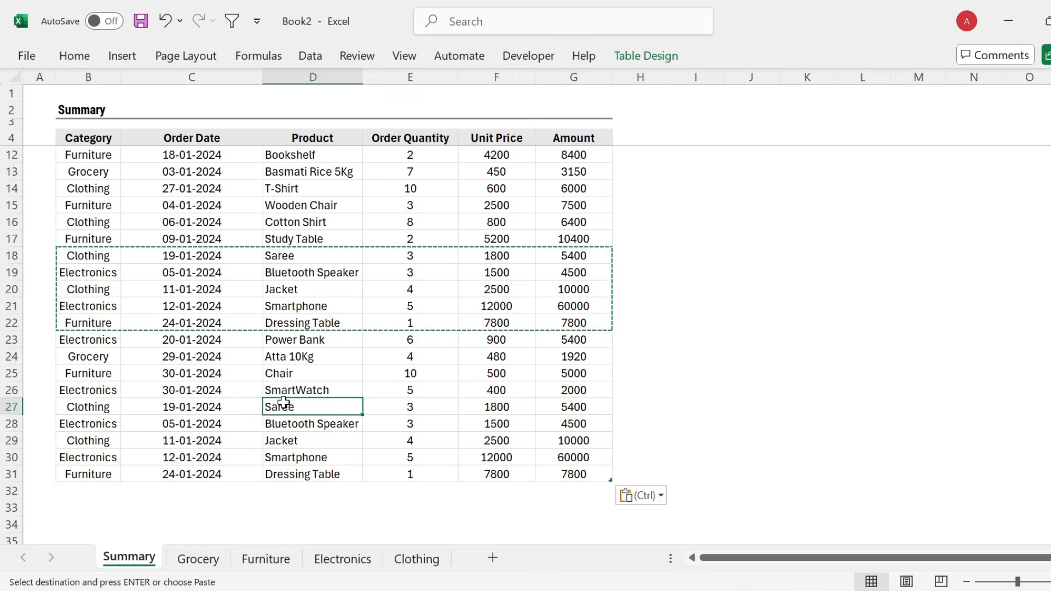
text(Pant)
key(Return)
text(HeadPhone)
key(Return)
text(Dress)
key(Delete)
key(Return)
text(Smart TV)
key(Return)
text(Chairs)
key(Return)
- Set the order quantity to 10 in E27 and copy it down to E28:E31
click(283, 403)
key(Right)
key(Left)
key(Right)
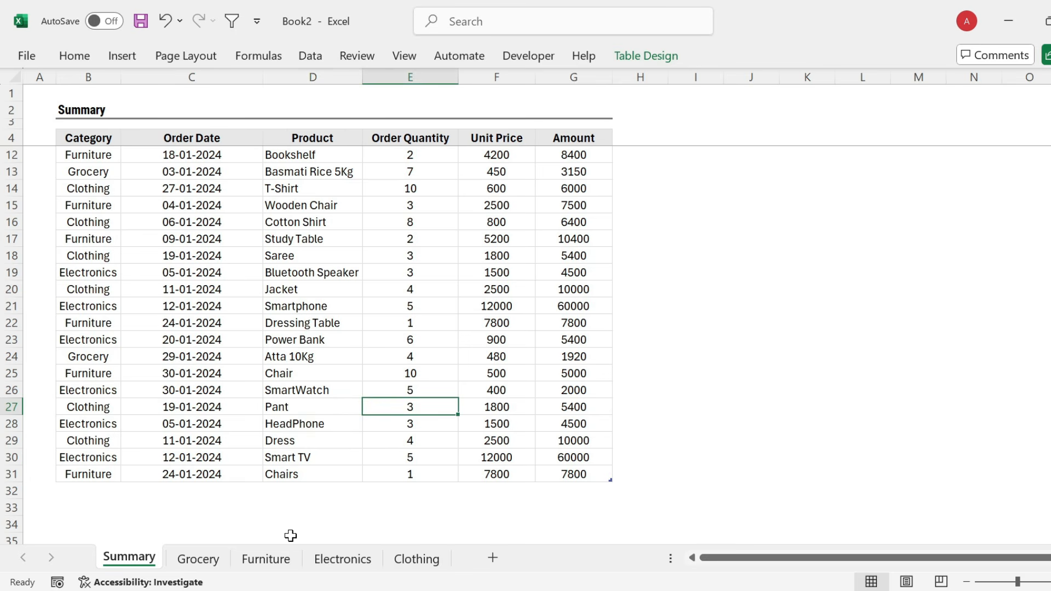
text(10)
key(Return)
key(Up)
key(ctrl+c)
key(Down)
key(shift+Down)
key(shift+Down)
key(shift+Down)
key(ctrl+v)
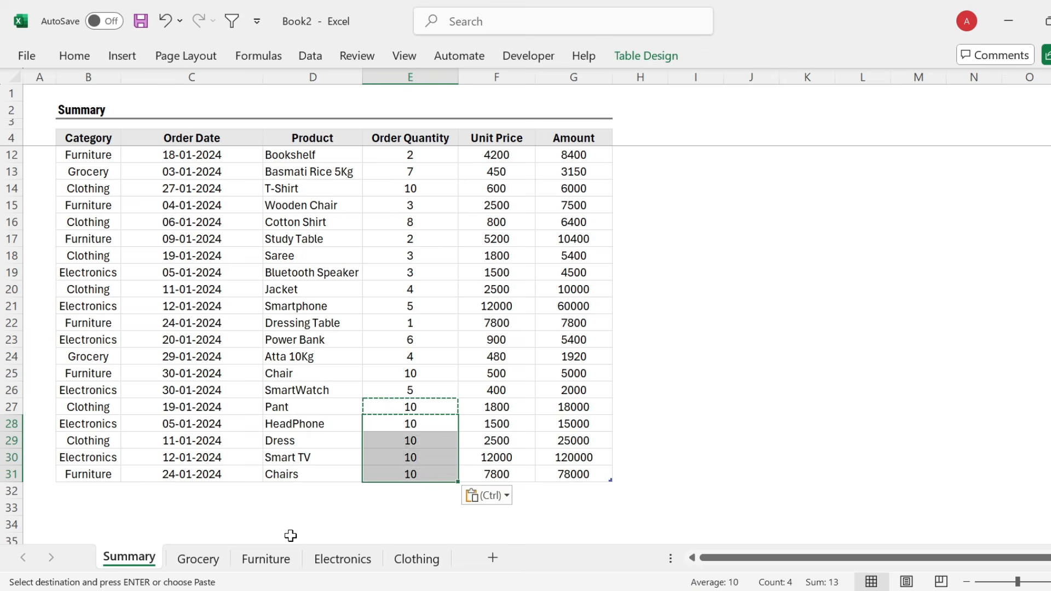
- Select the five added records in B27:G31 of the Summary sheet to review them
key(Up)
key(Left)
key(Left)
key(Left)
key(shift+Down)
key(shift+Down)
key(shift+Down)
key(shift+Down)
key(shift+Right)
key(shift+Right)
key(shift+Right)
key(shift+Right)
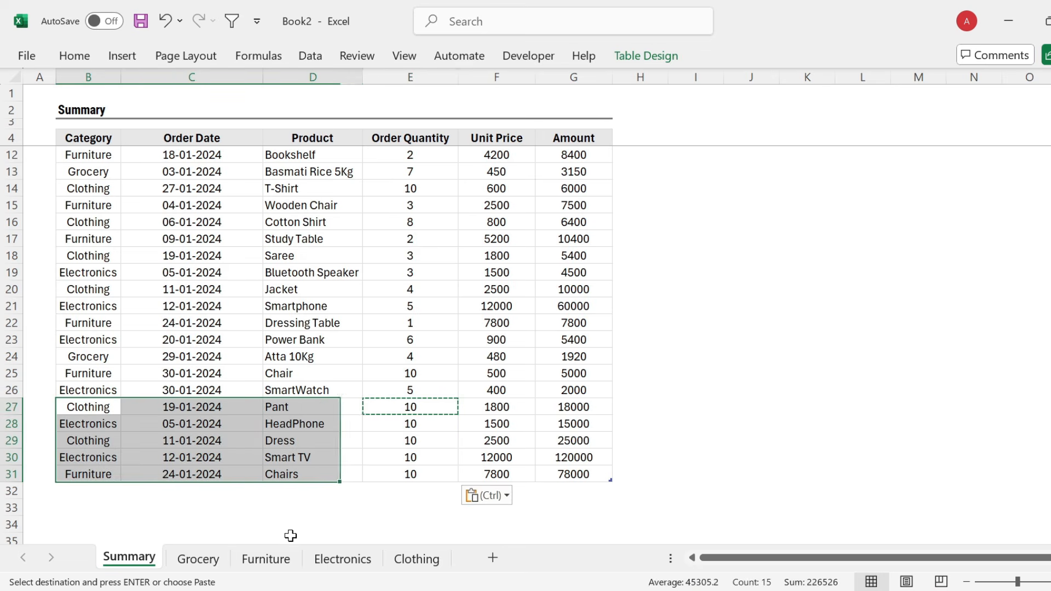
key(shift+Right)
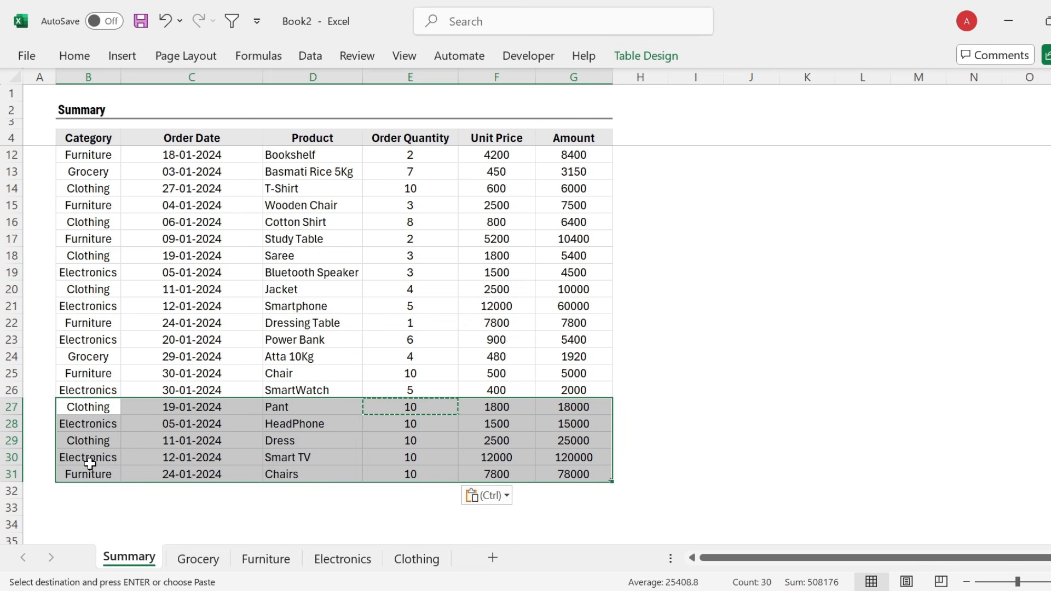
- Refresh the query table on the Clothing sheet and select the added Pant and Dress records
click(414, 558)
click(338, 190)
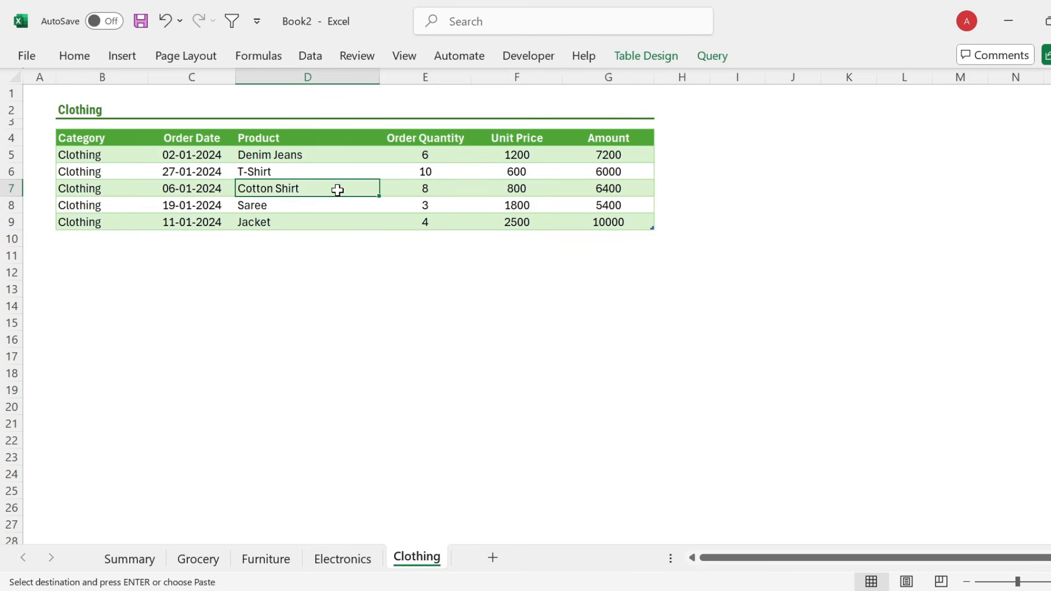
right_click(338, 190)
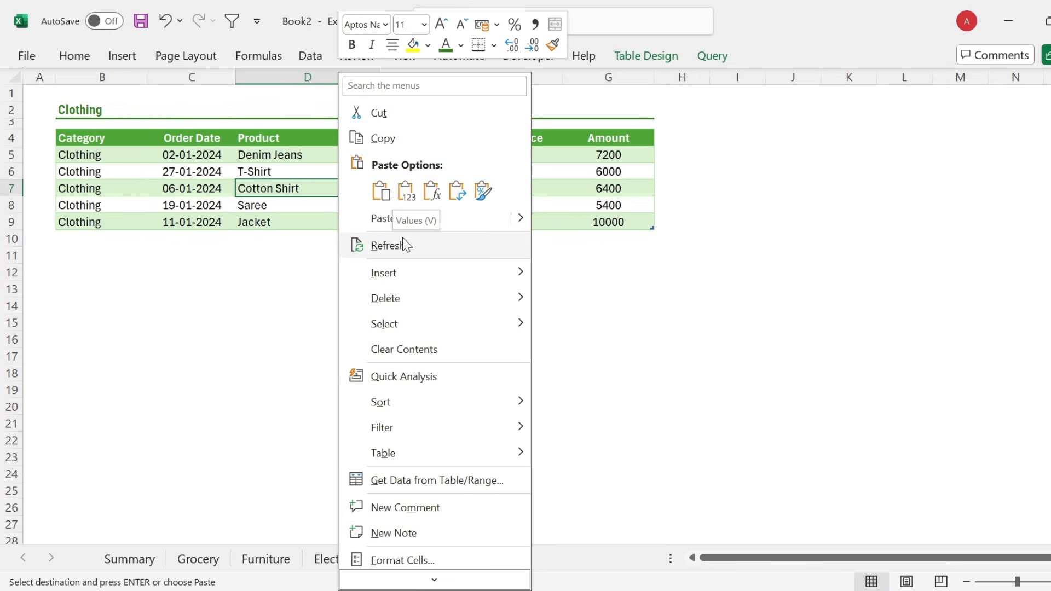
click(406, 253)
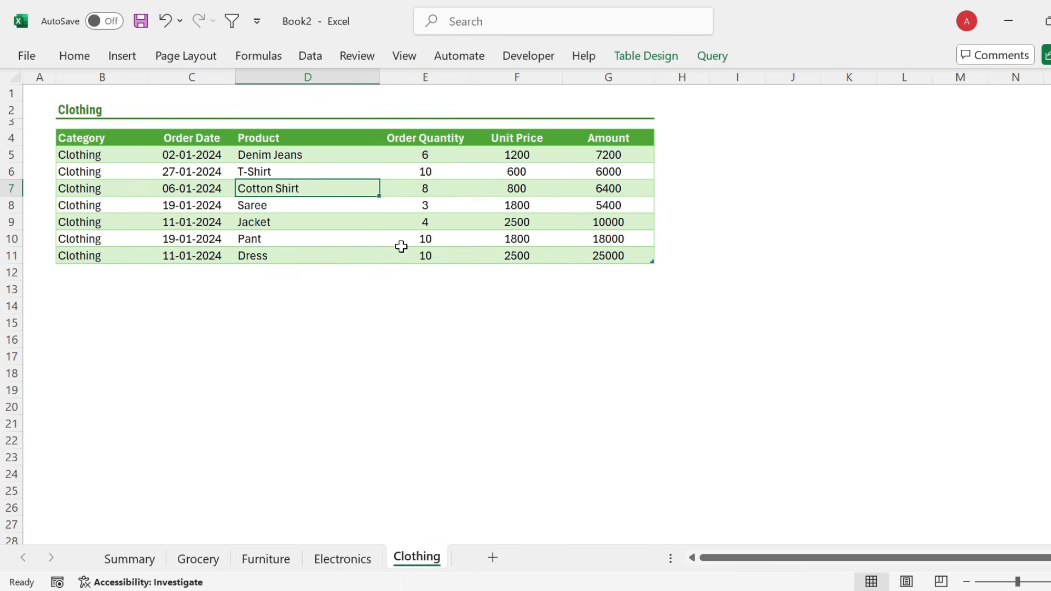
drag(111, 245, 595, 258)
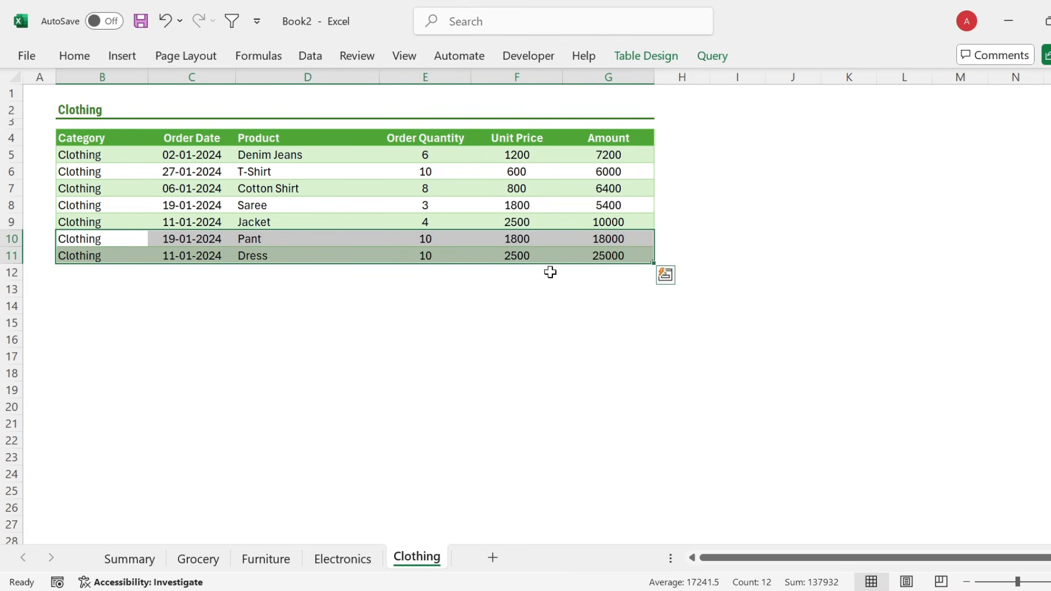
- Refresh the Electronics sheet's table again to load the HeadPhone and Smart TV records
click(342, 557)
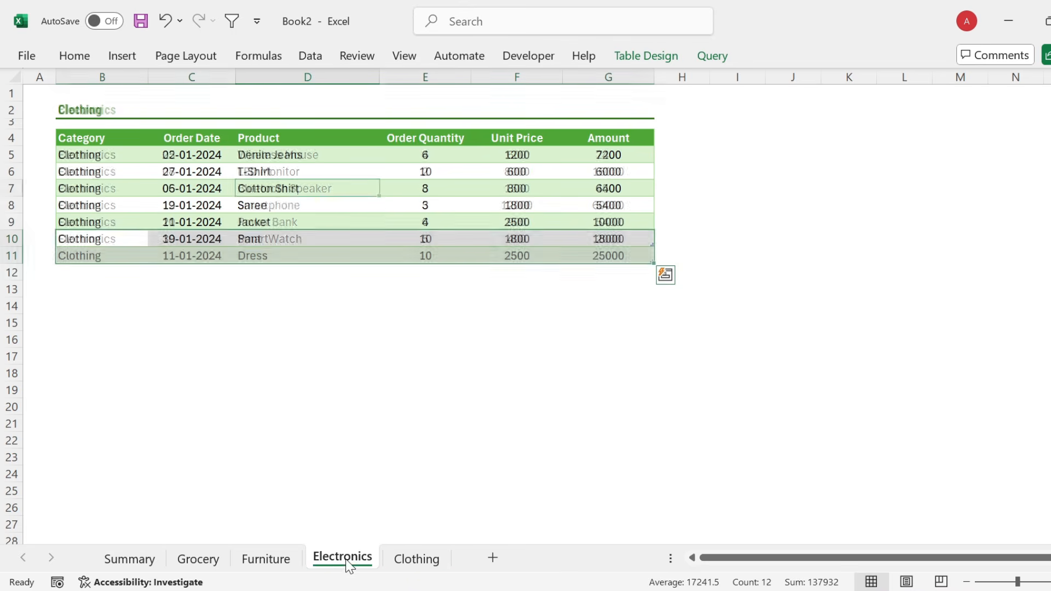
right_click(385, 206)
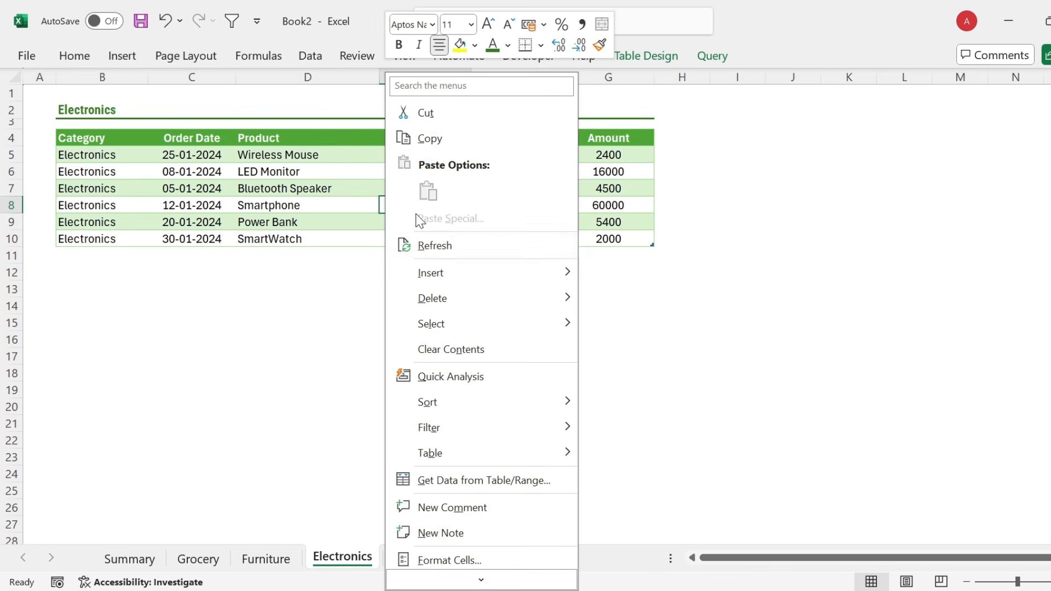
click(442, 252)
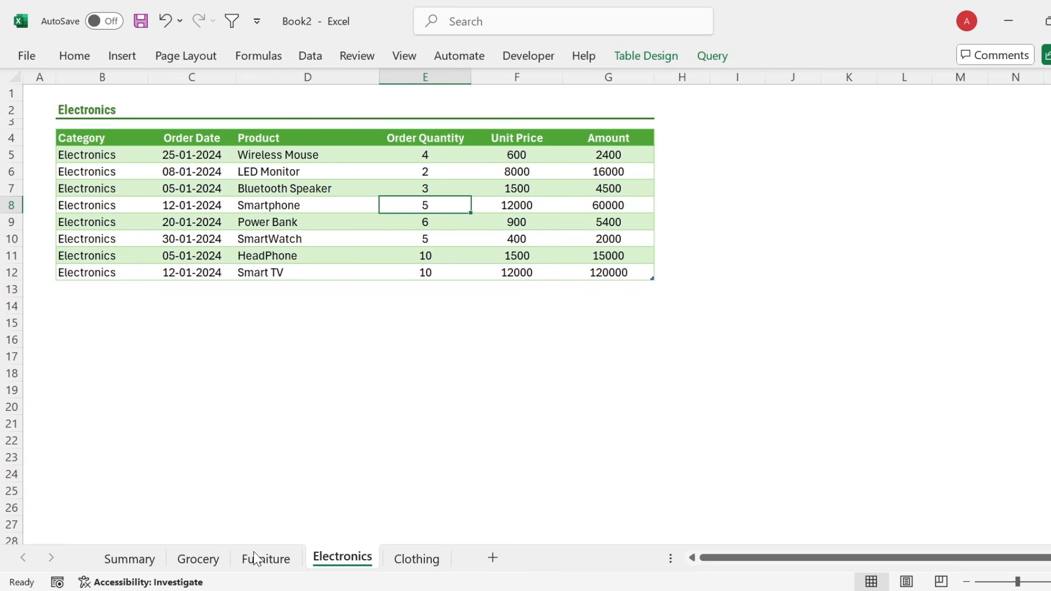
- Refresh the query table on the Furniture sheet to load the Chairs record, and return to the Summary sheet
click(130, 568)
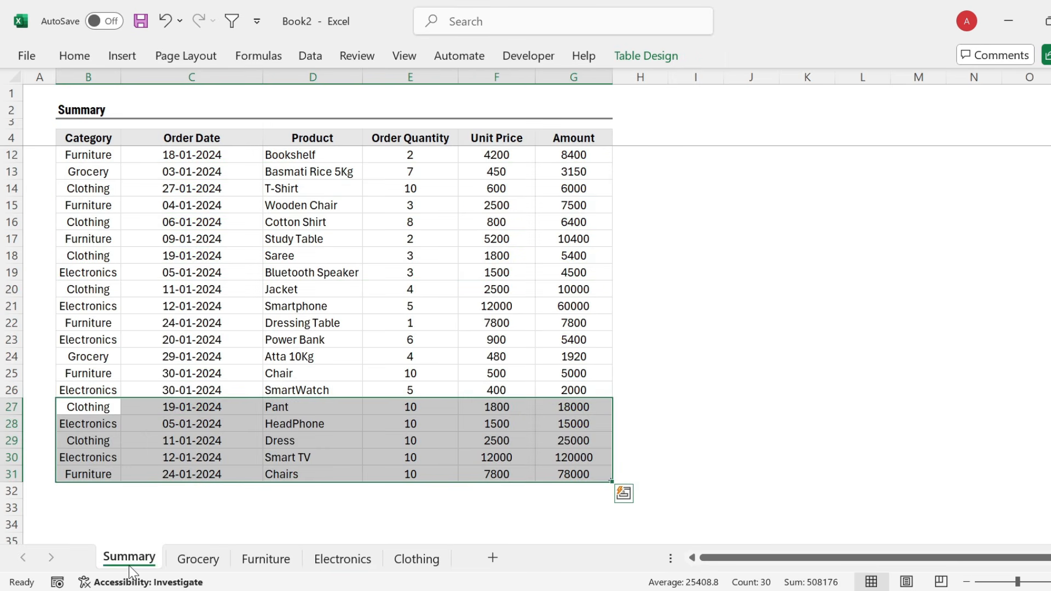
click(266, 559)
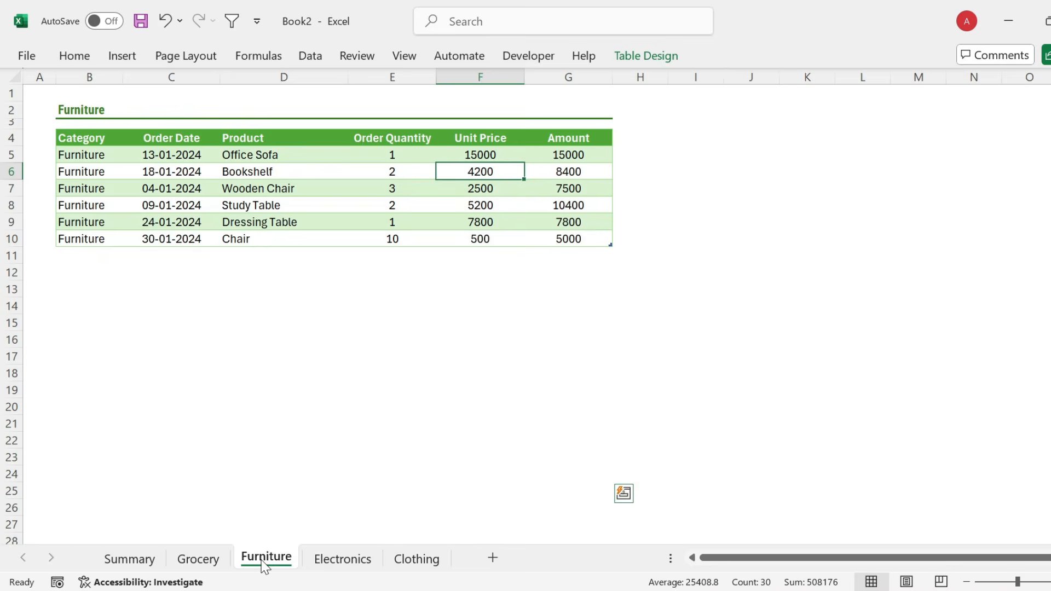
right_click(286, 240)
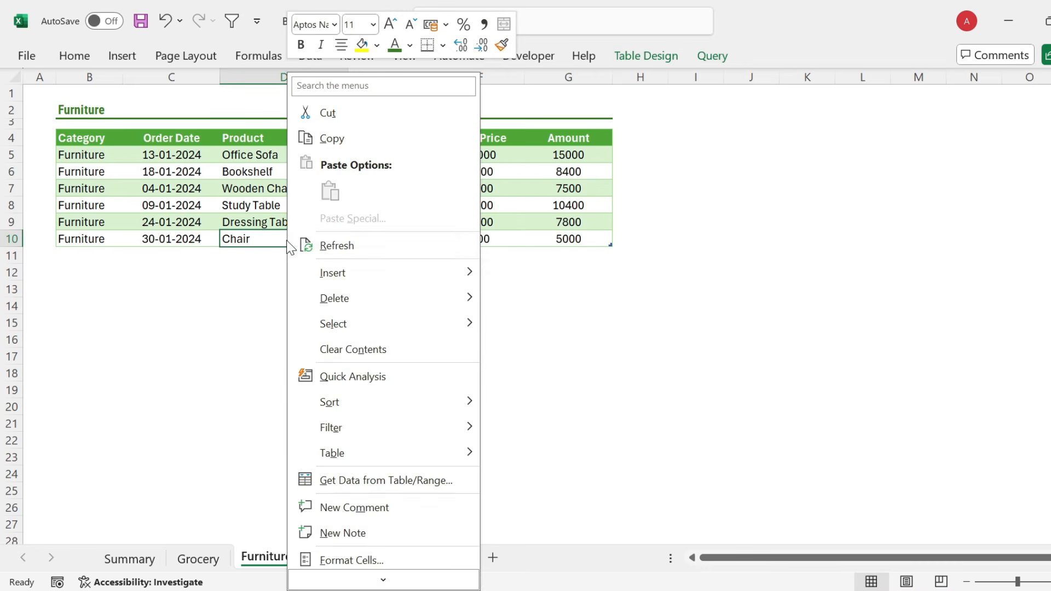
click(343, 246)
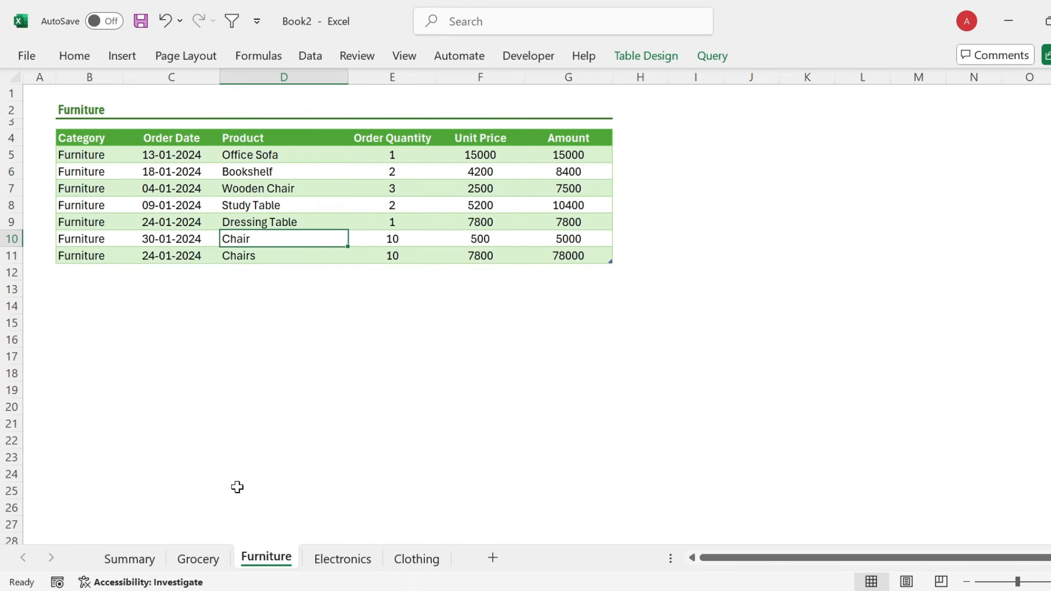
click(140, 563)
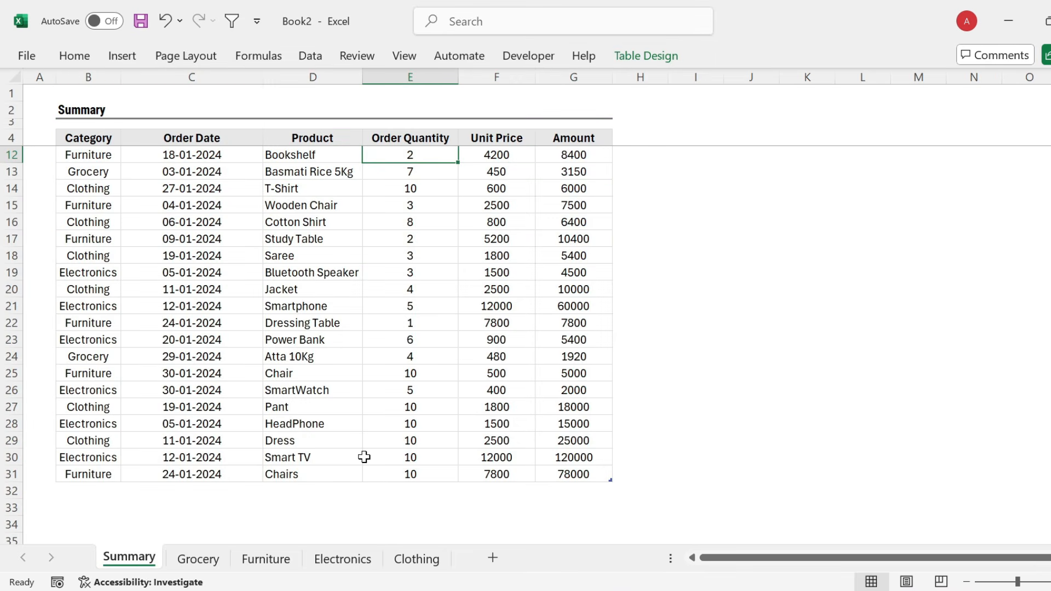